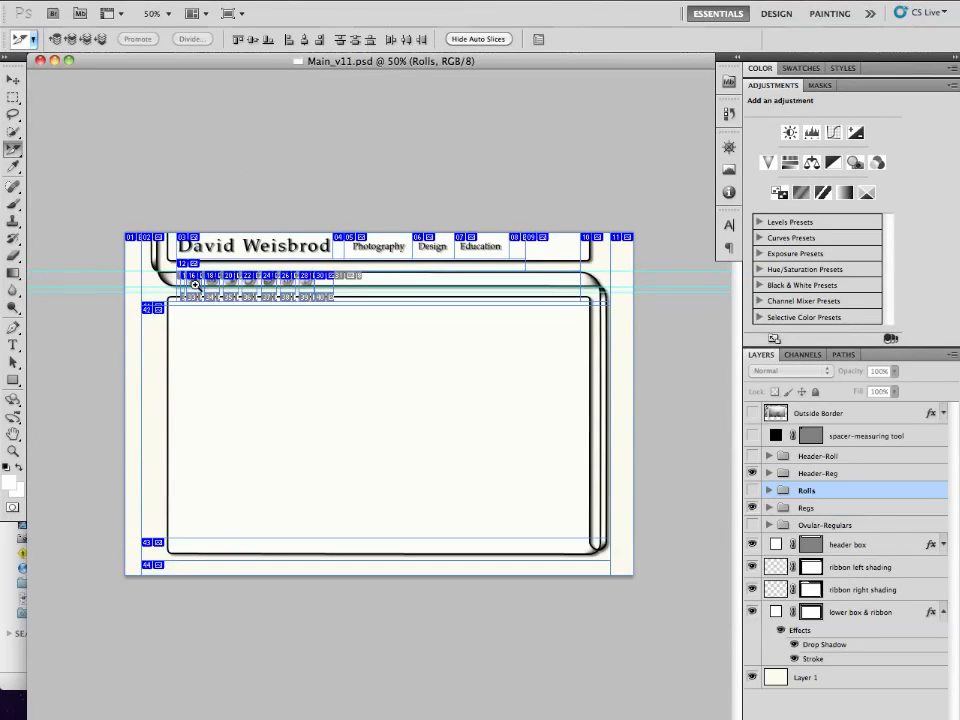
- Examine the slice options of the graduation-cap button for its slice name and dimensions
left_click_drag(195, 285, 306, 381)
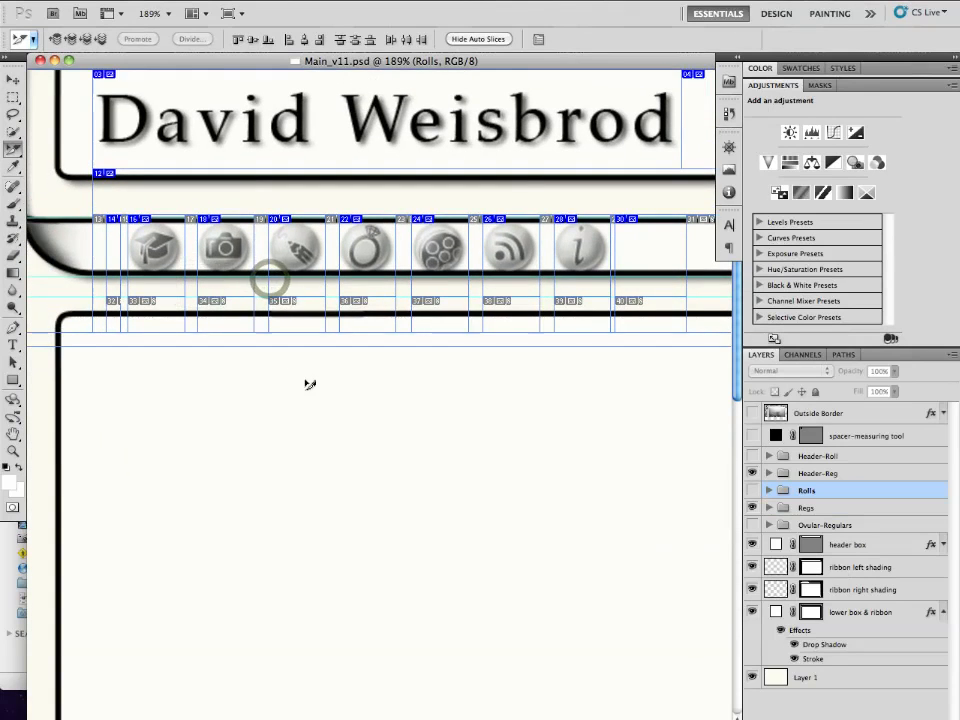
left_click(165, 259)
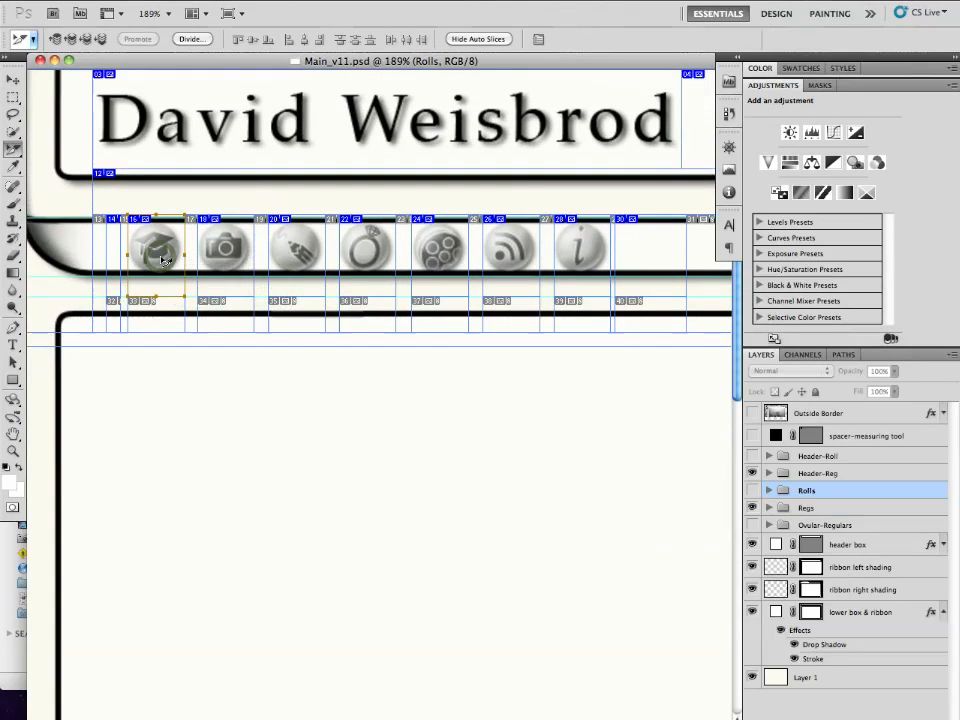
double_click(165, 259)
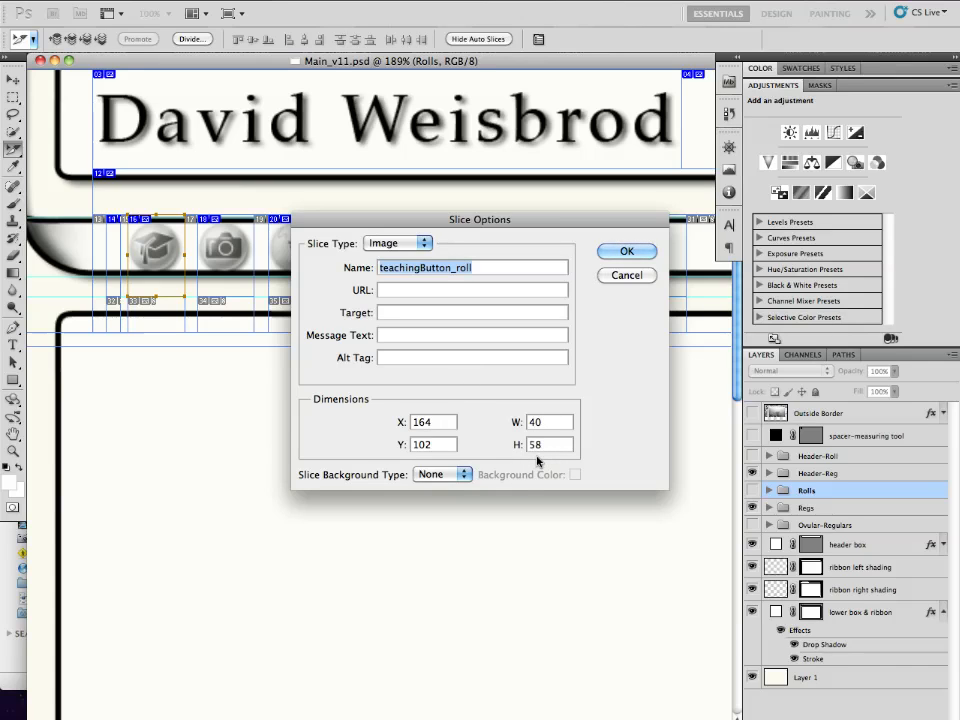
left_click(626, 275)
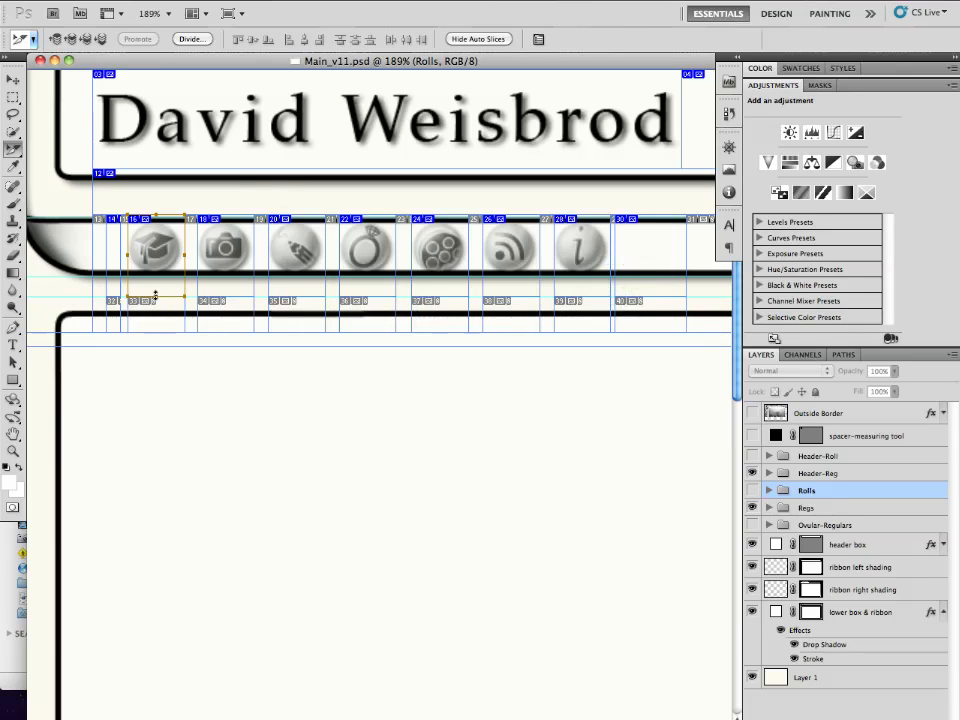
- Try extending the graduation-cap button's slice down to the lower slice boundary and check its height
left_click(155, 293)
left_click_drag(155, 298, 157, 332)
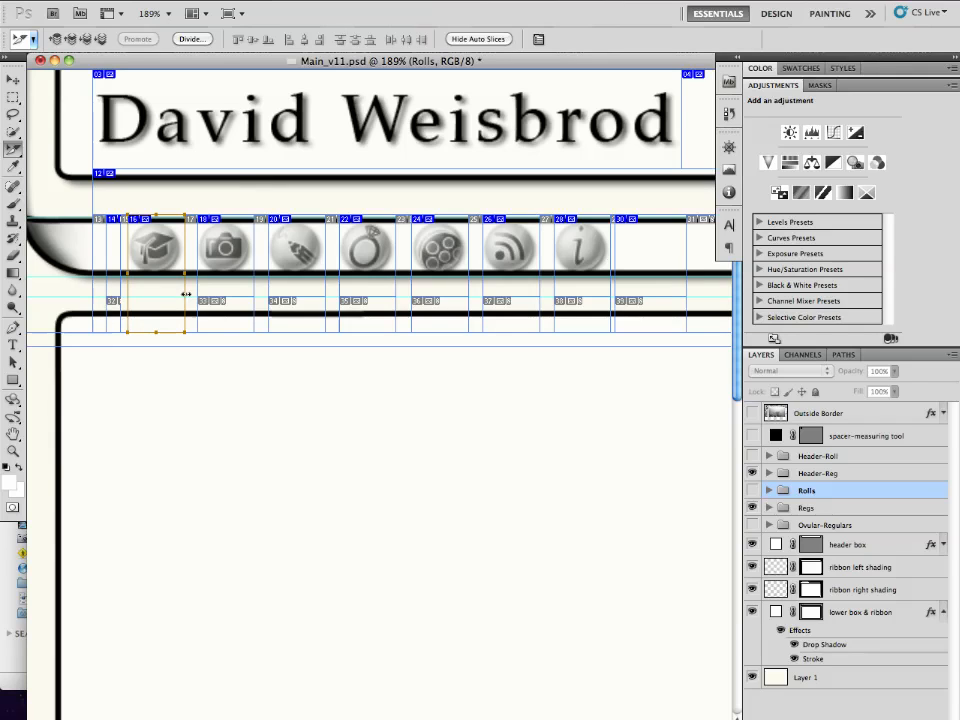
double_click(158, 265)
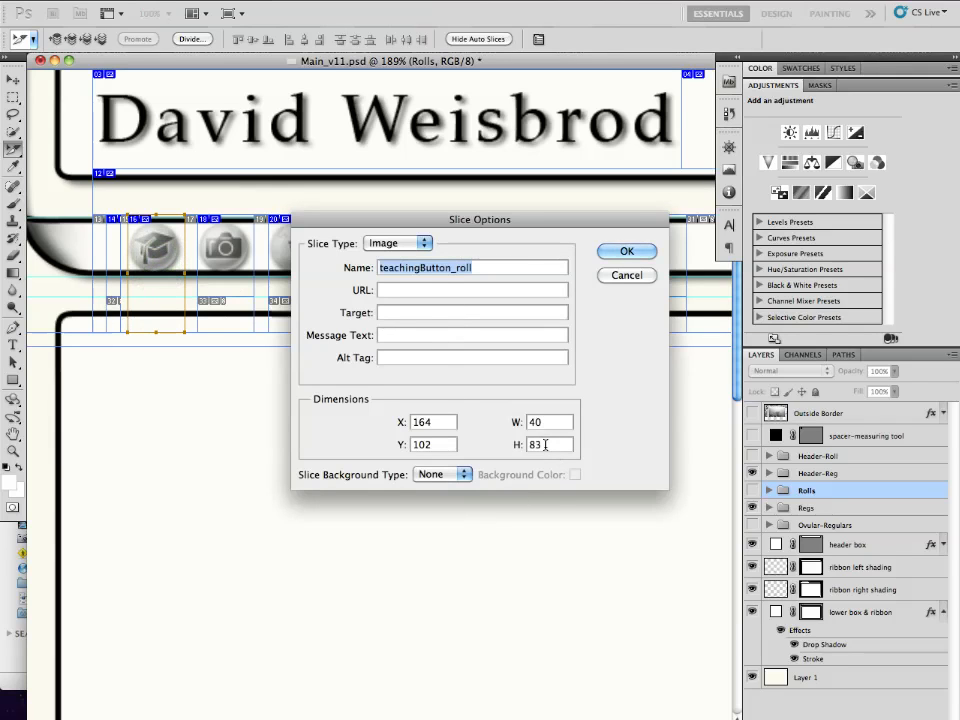
left_click(625, 277)
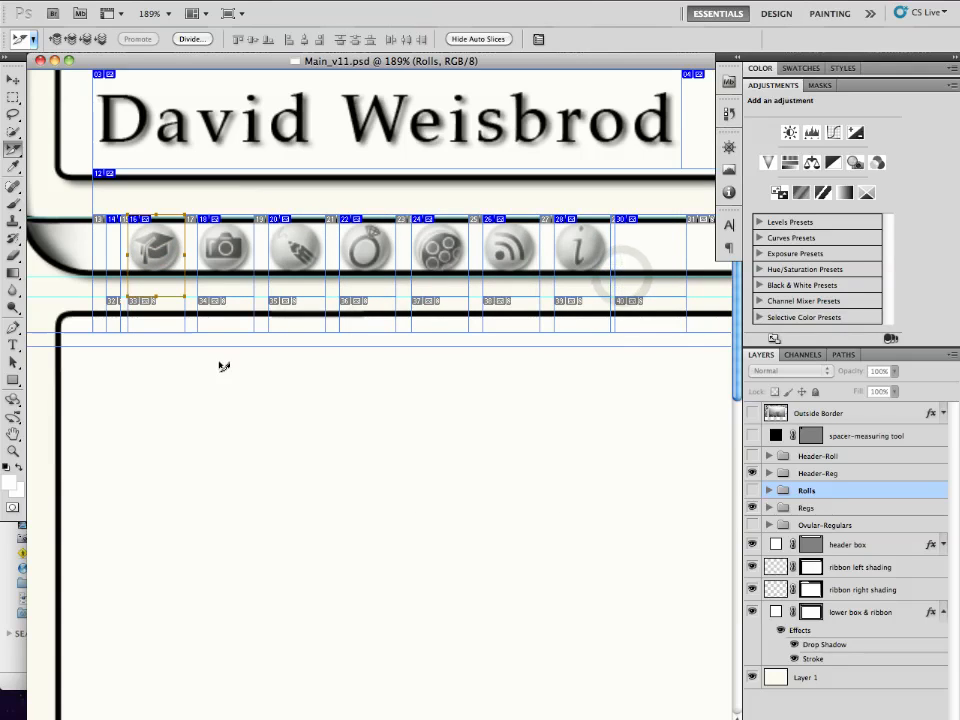
- Check the slice options of each navigation button from the graduation cap through the info button
double_click(155, 272)
left_click(627, 276)
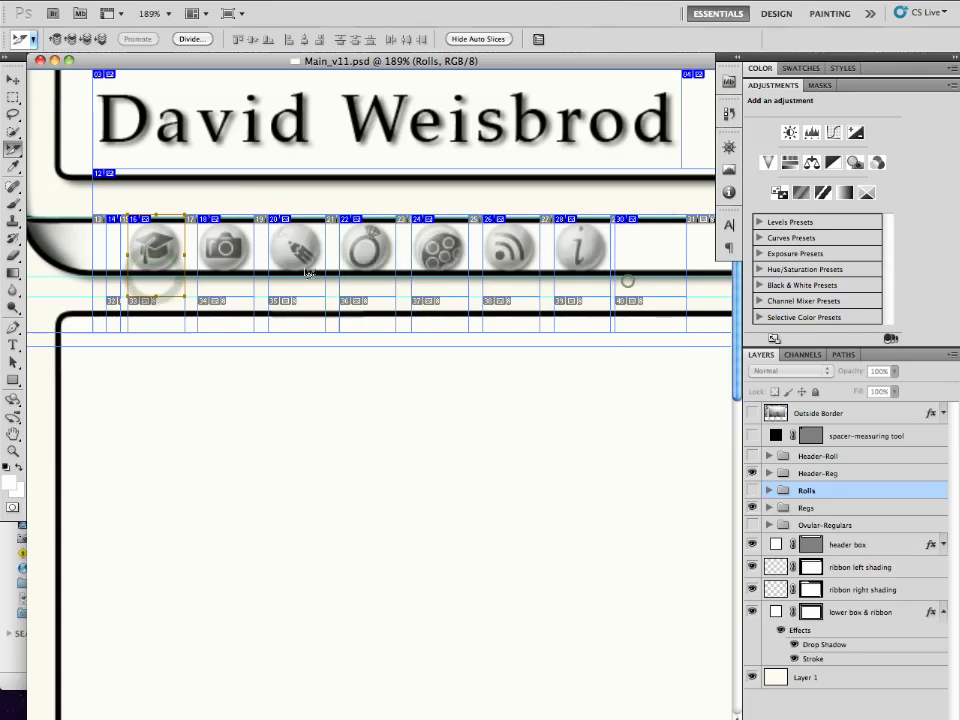
double_click(225, 250)
left_click(627, 276)
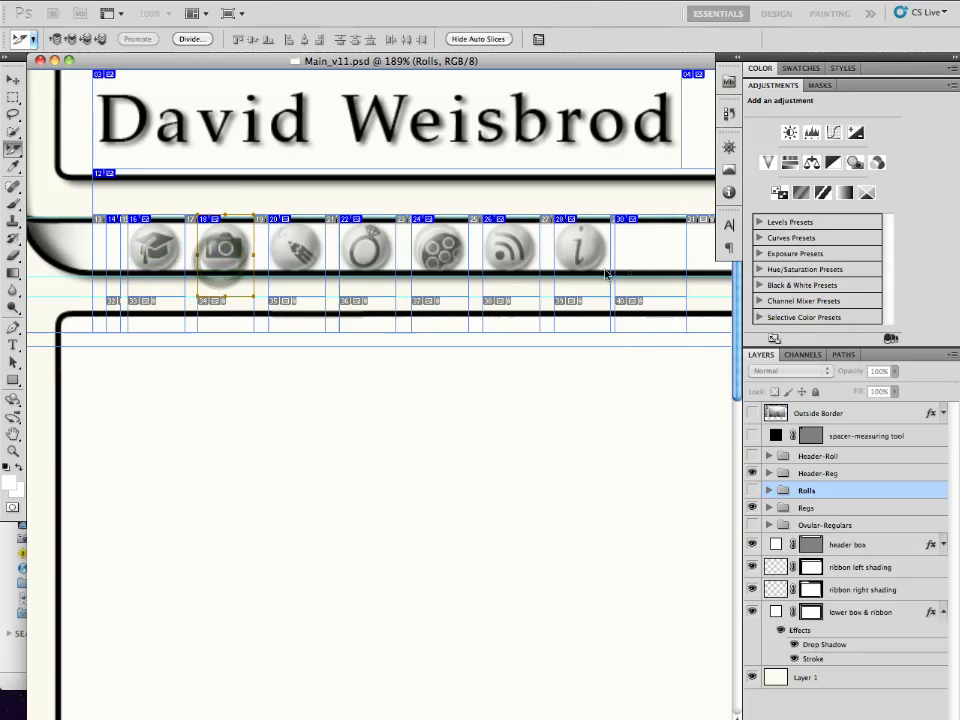
double_click(298, 256)
left_click(627, 280)
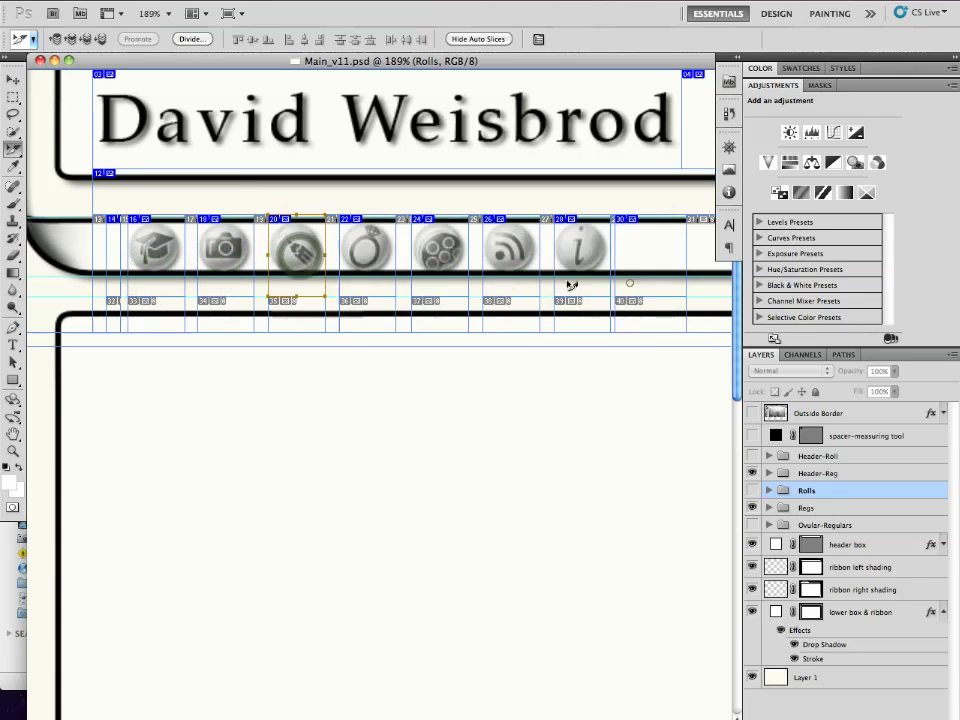
double_click(381, 260)
left_click(627, 276)
double_click(450, 265)
left_click(630, 276)
double_click(503, 266)
left_click(633, 283)
double_click(627, 279)
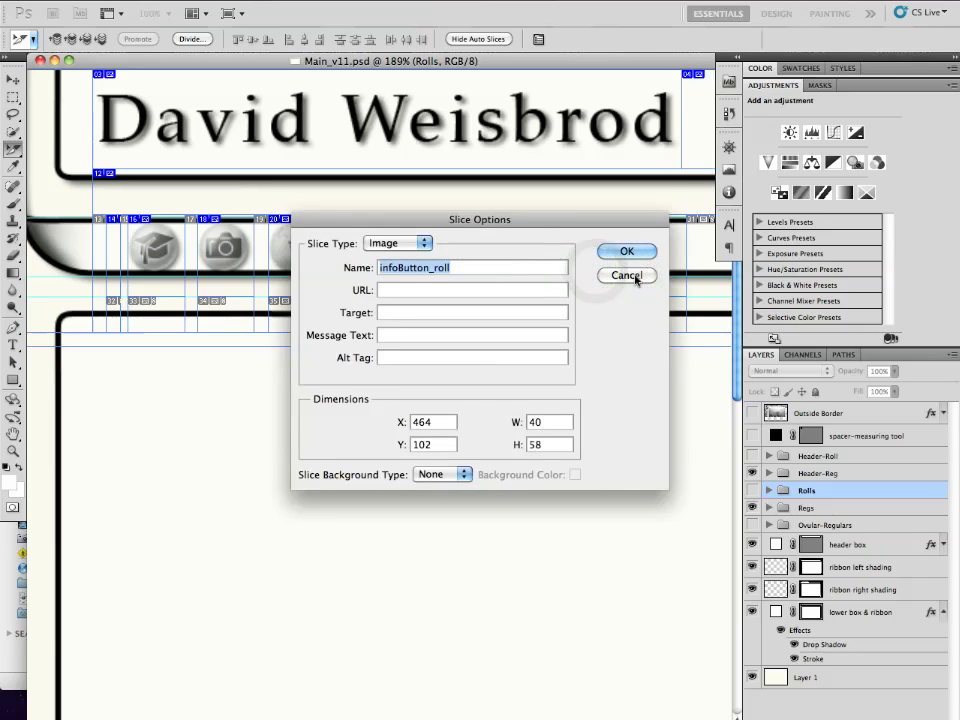
left_click(636, 278)
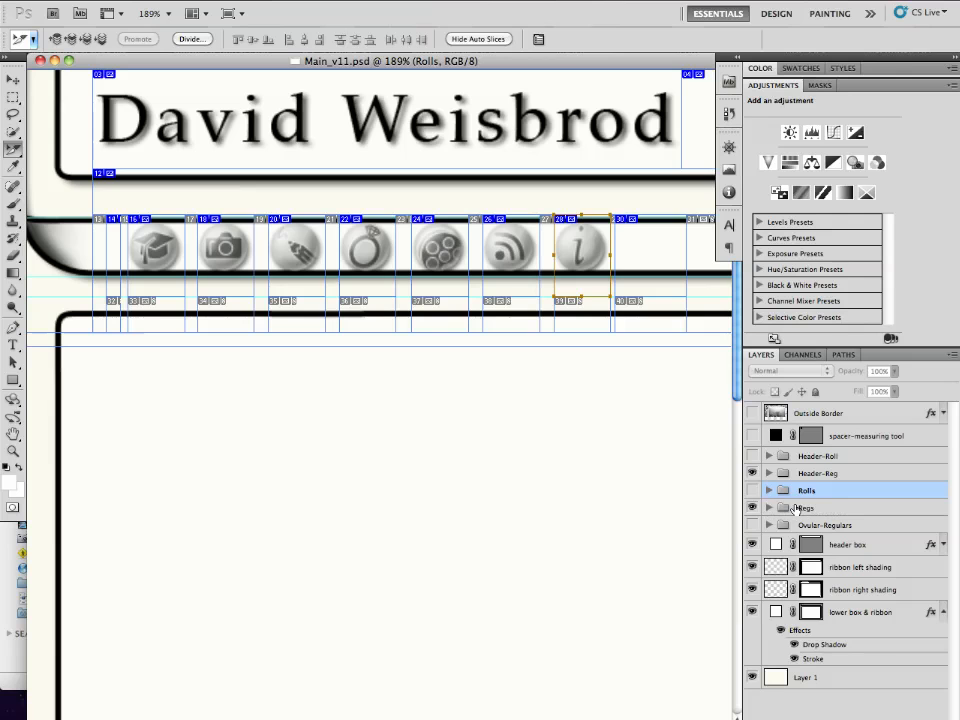
- Examine the contents of the Regs layer group, including its button fill, icons, and highlight and shadow subgroups
left_click(829, 508)
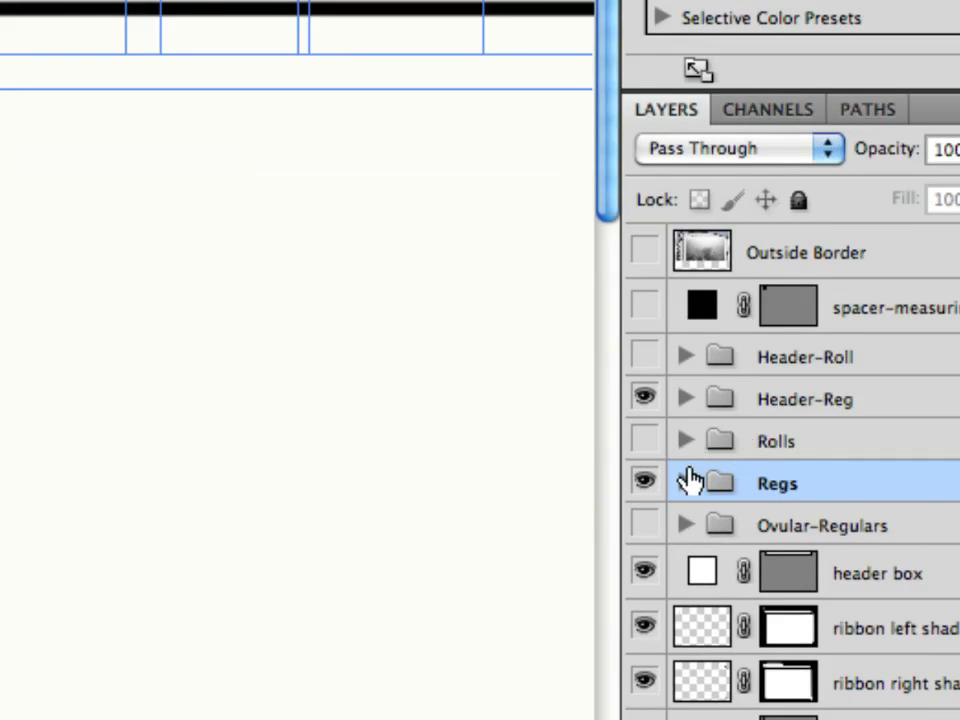
left_click(687, 482)
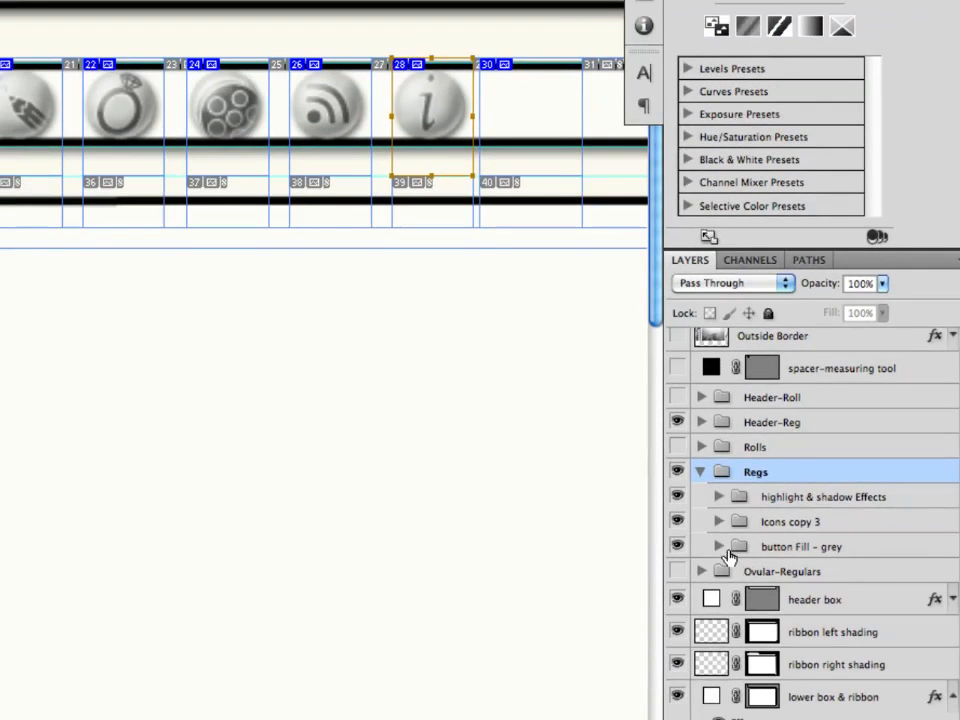
left_click(719, 547)
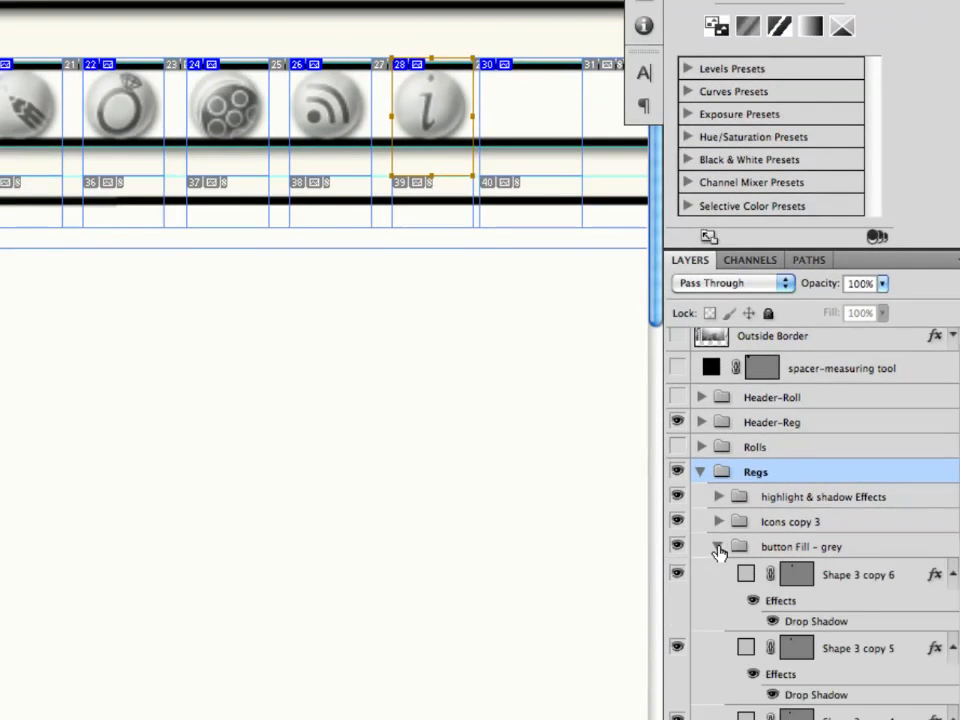
left_click(719, 547)
left_click(718, 522)
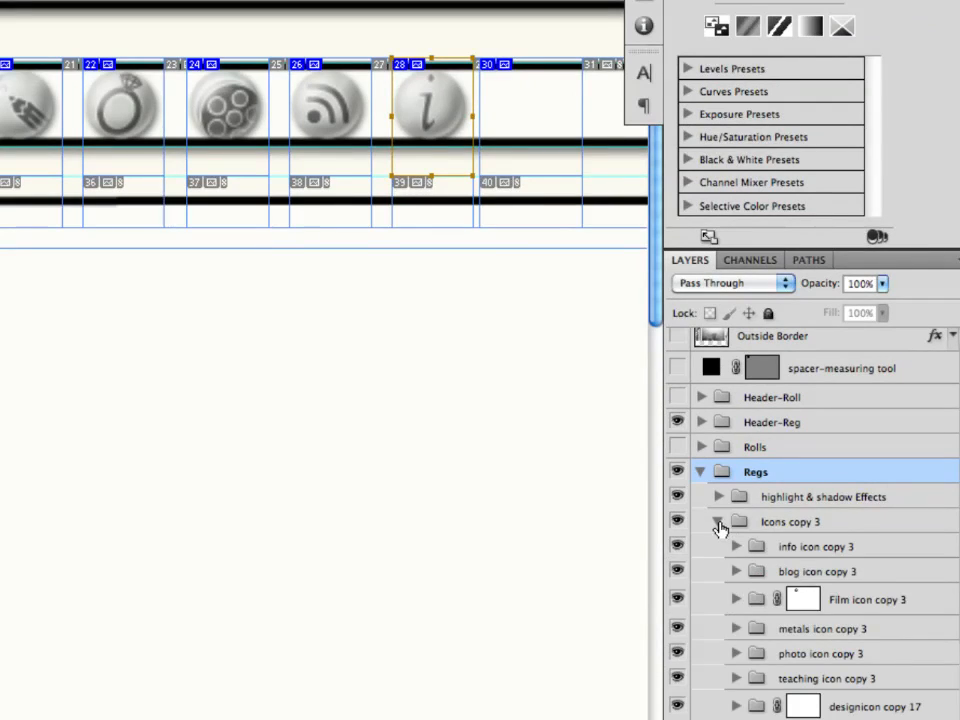
left_click(718, 522)
left_click(718, 497)
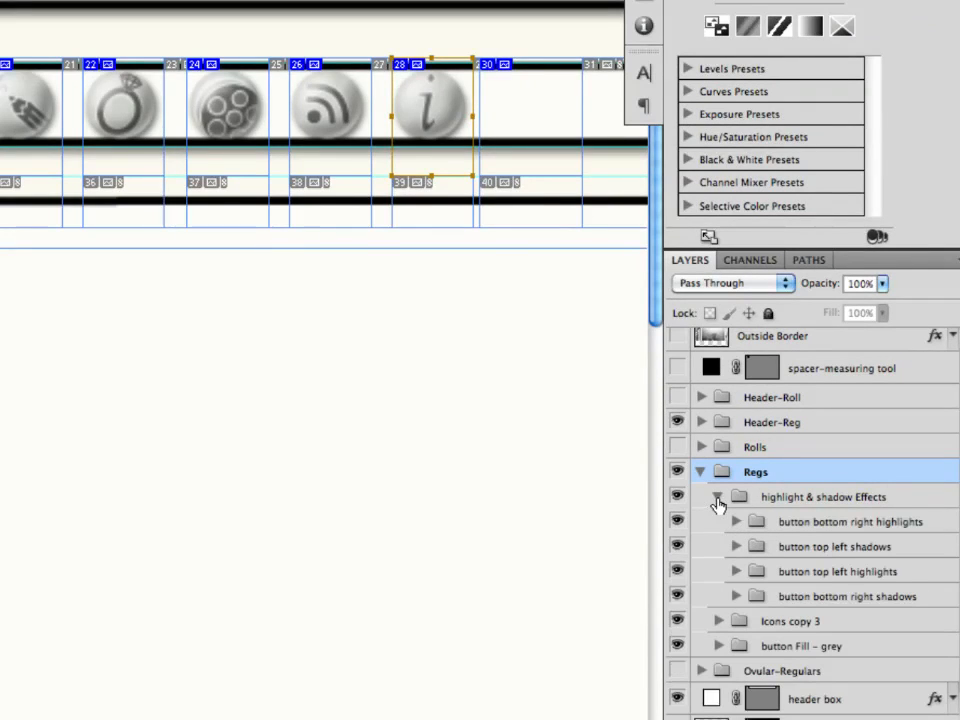
left_click(718, 498)
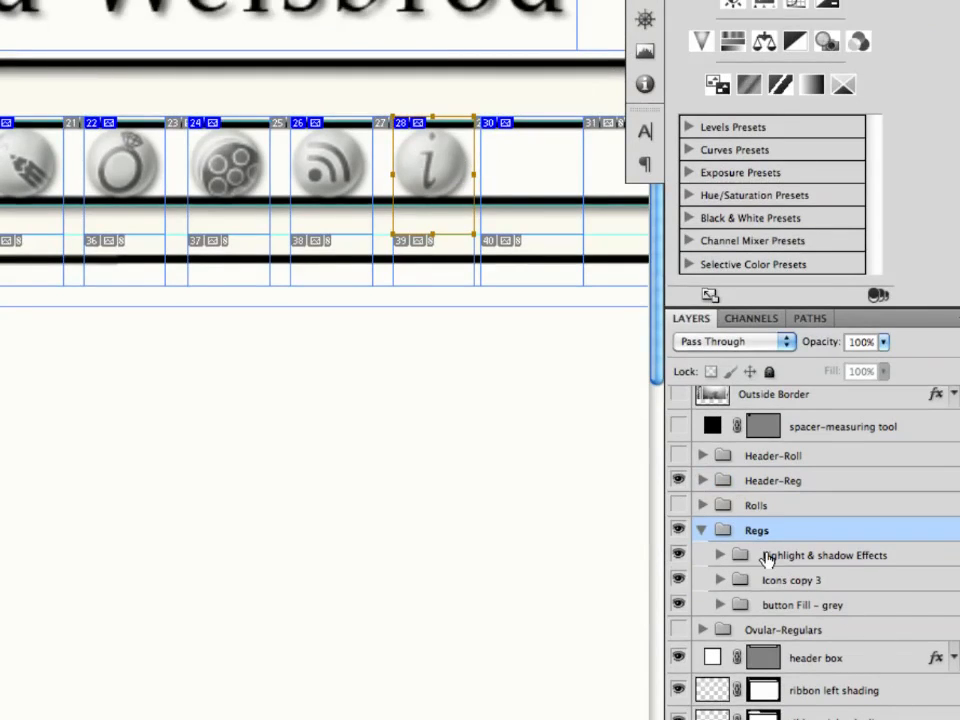
left_click(699, 533)
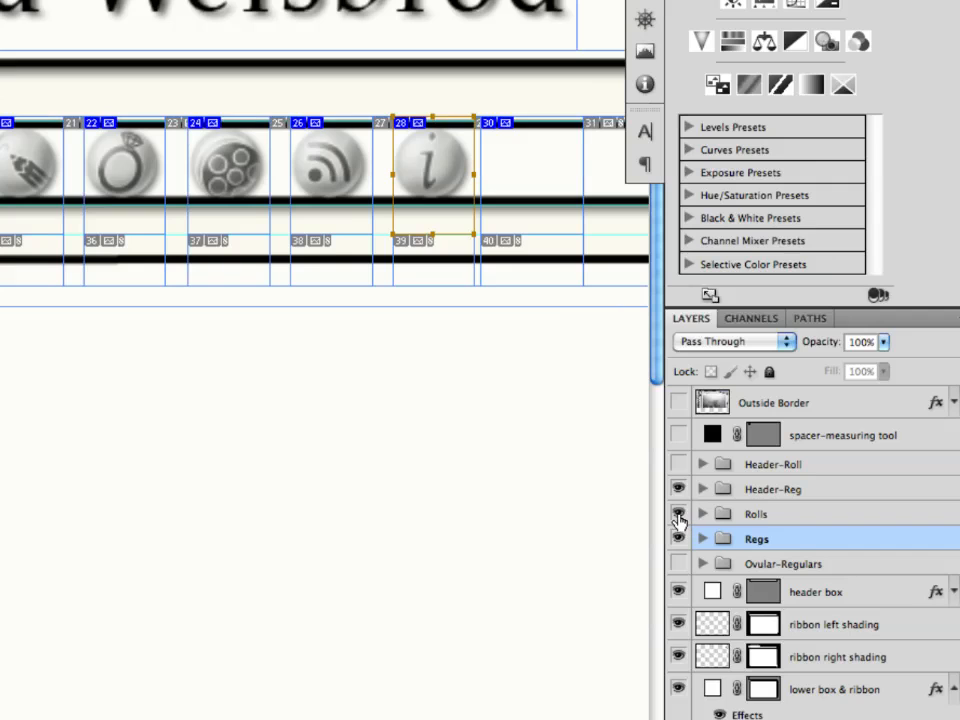
- Toggle the Rolls and Regs groups' visibility to compare button states, leaving only Regs shown, and recheck the info button's slice options
left_click(678, 514)
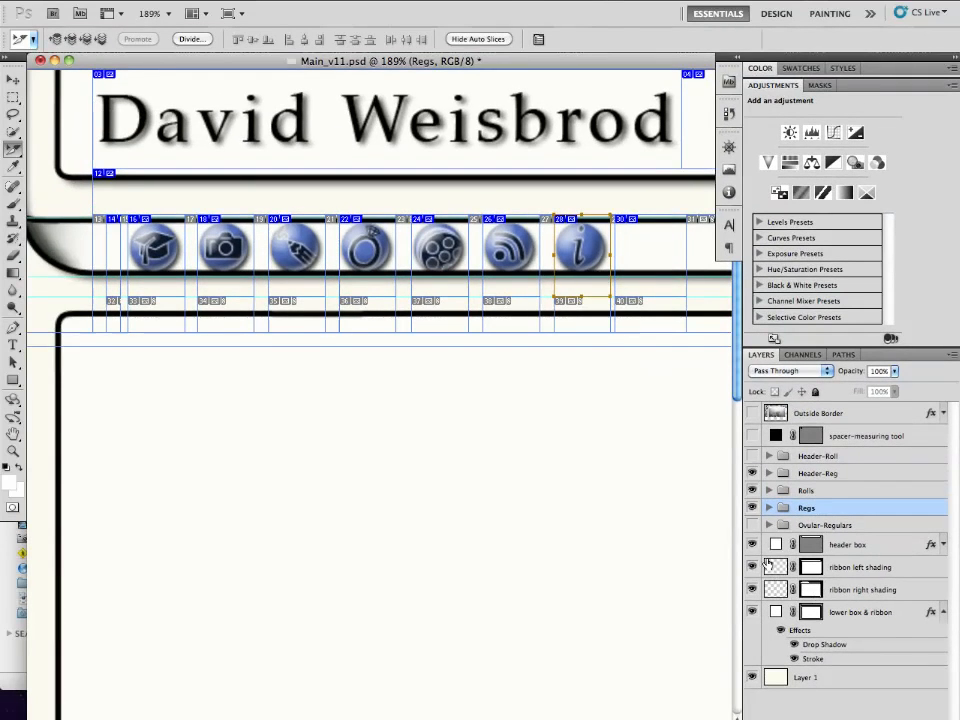
left_click(750, 492)
left_click(750, 491)
left_click(752, 507)
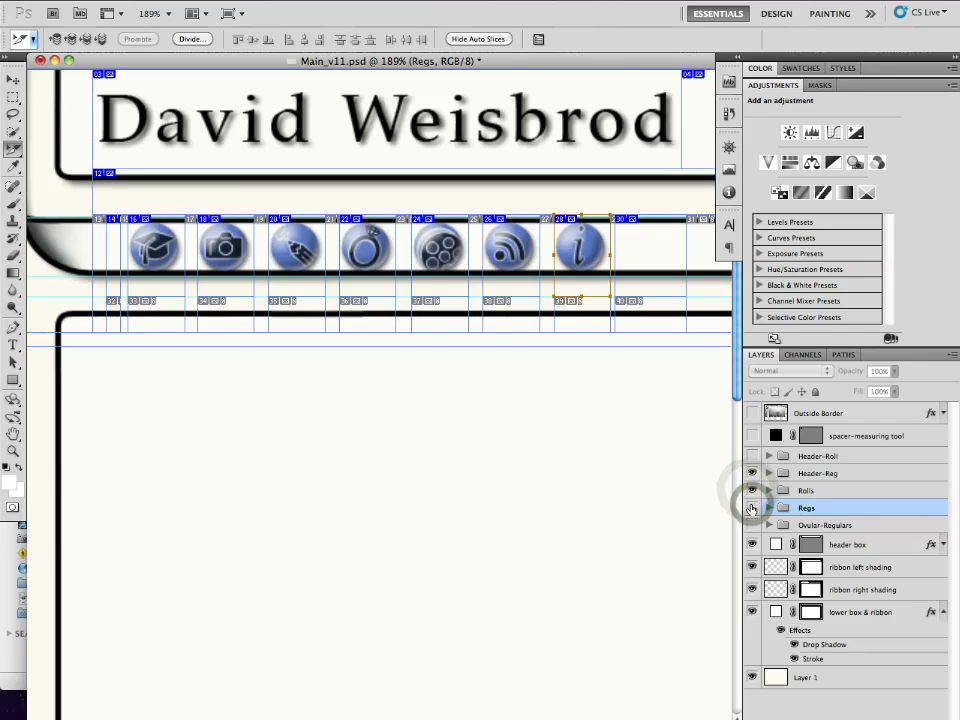
left_click(752, 507)
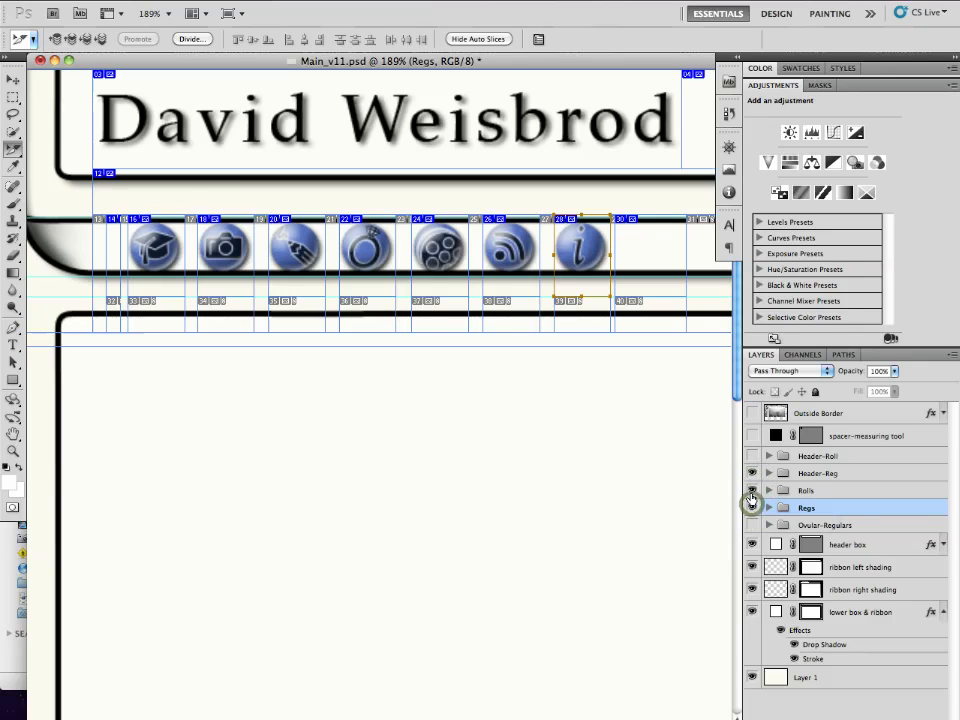
left_click(751, 490)
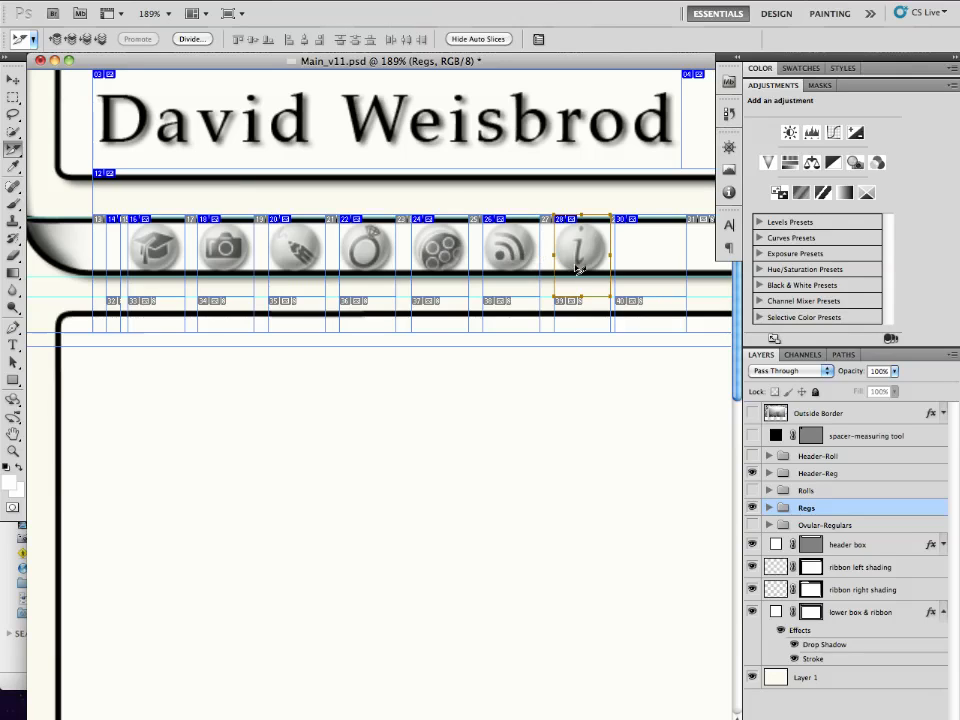
double_click(576, 268)
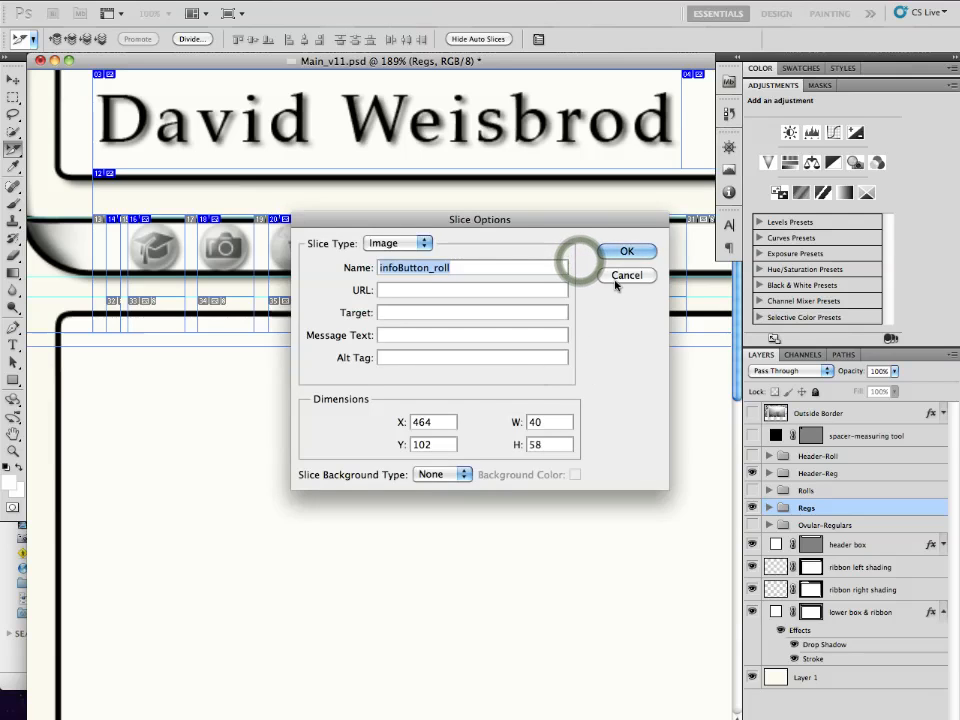
left_click(615, 278)
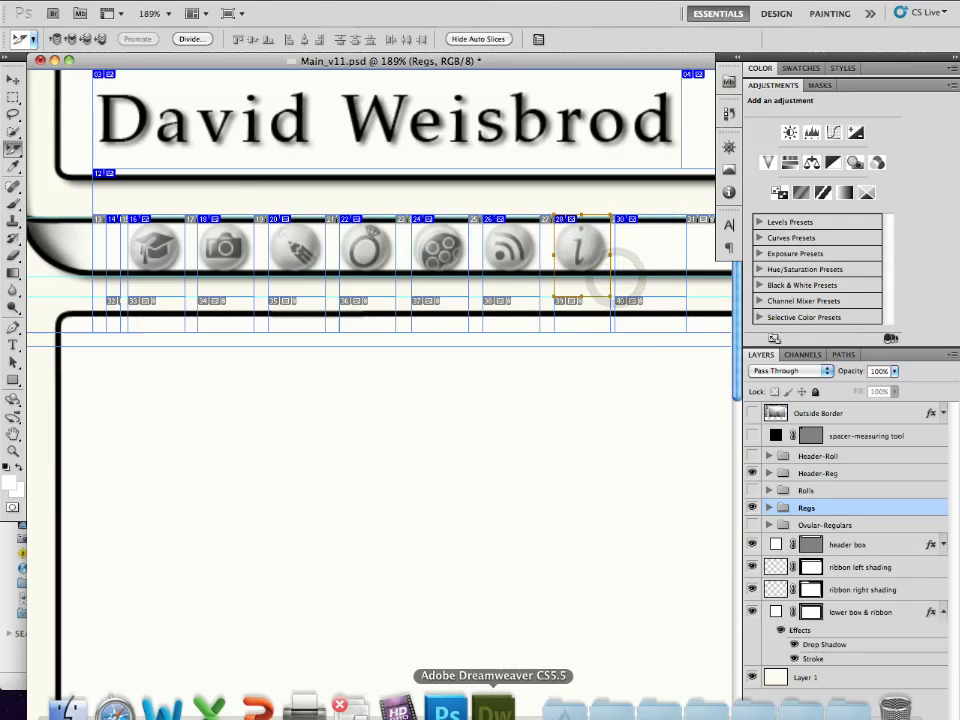
- Switch to Dreamweaver, open index.html from the Final Website site, and show it in a widened Design view
left_click(497, 700)
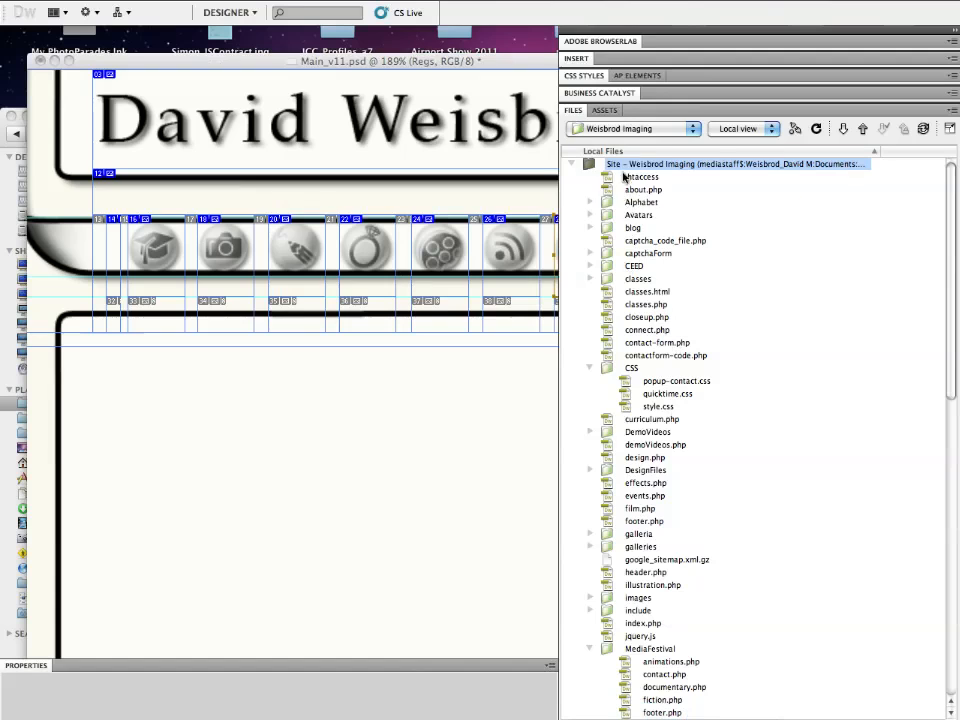
left_click(628, 129)
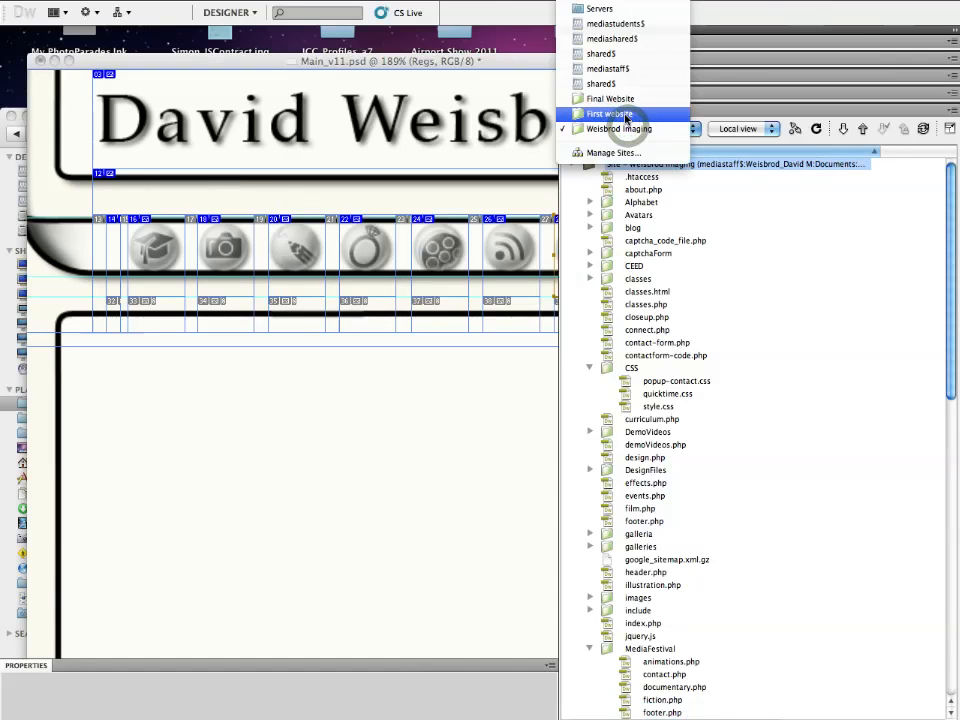
left_click(626, 100)
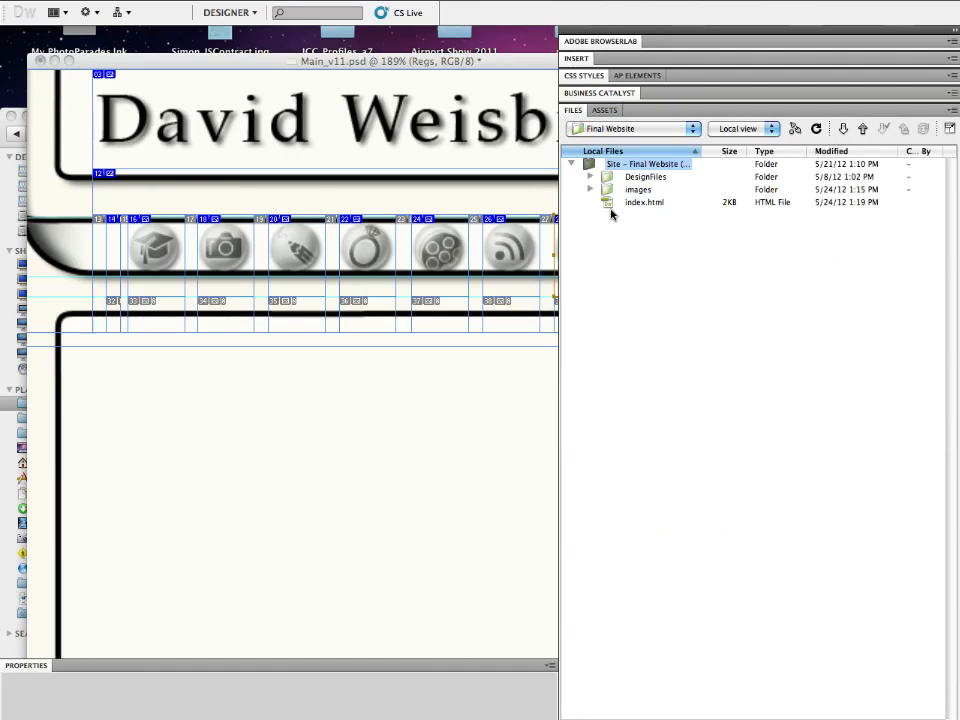
double_click(607, 204)
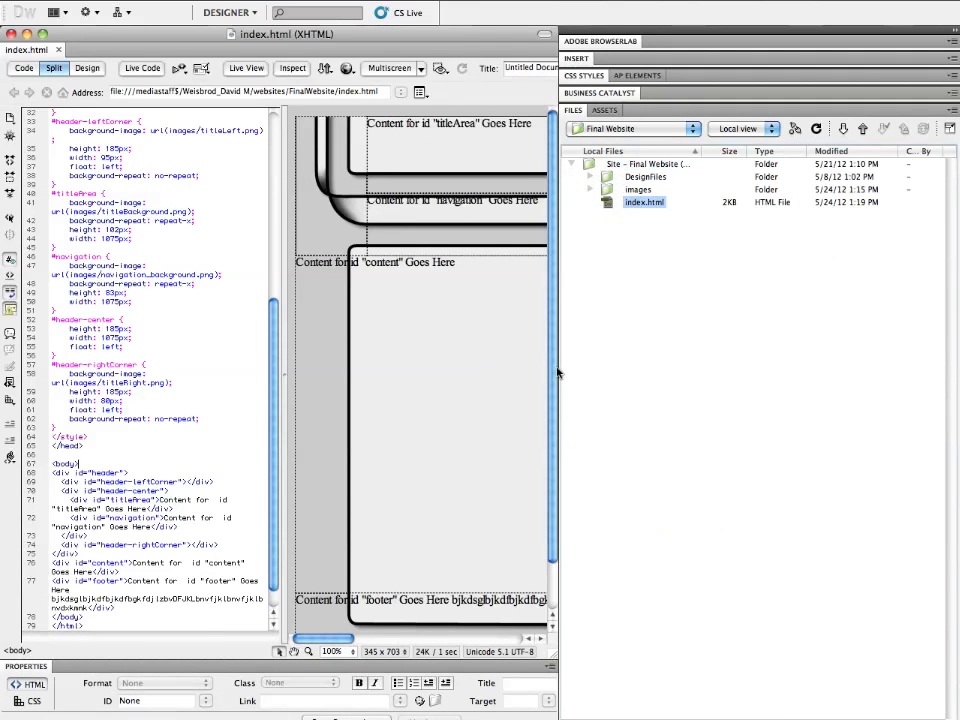
left_click_drag(557, 364, 779, 370)
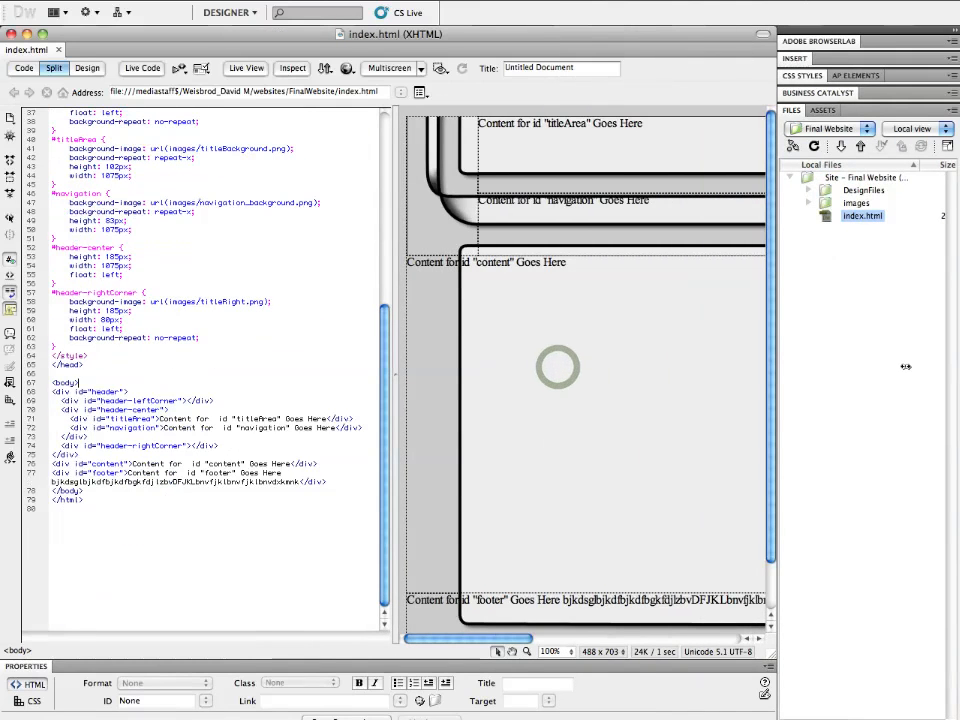
left_click(87, 68)
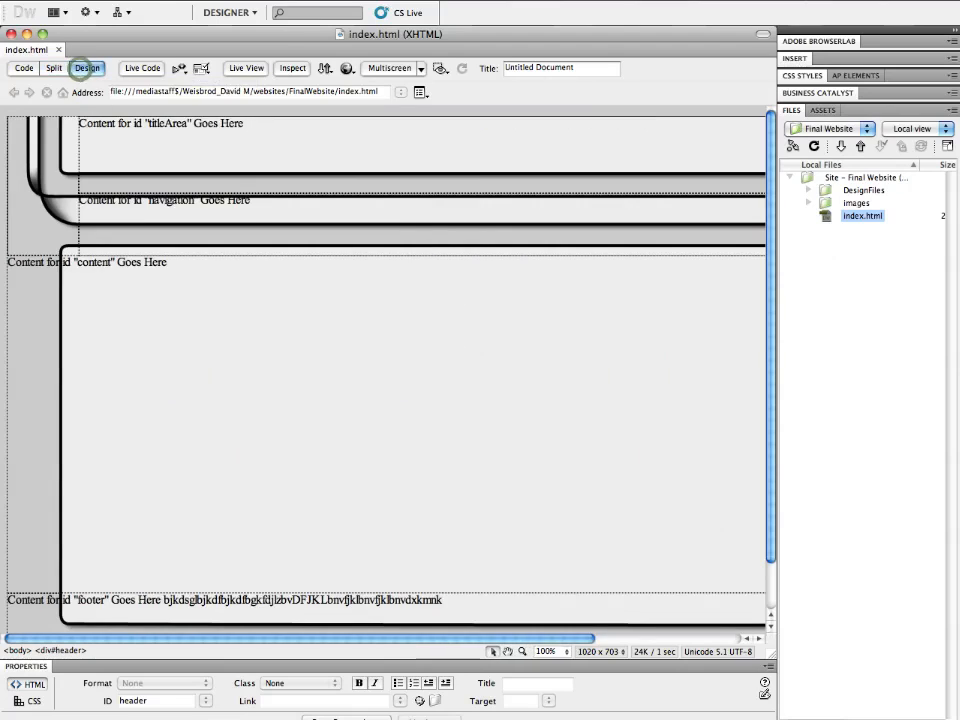
- Wrap the navigation placeholder text in a div with class button and create a .button class rule in this document only
left_click(249, 212)
left_click_drag(252, 203, 79, 203)
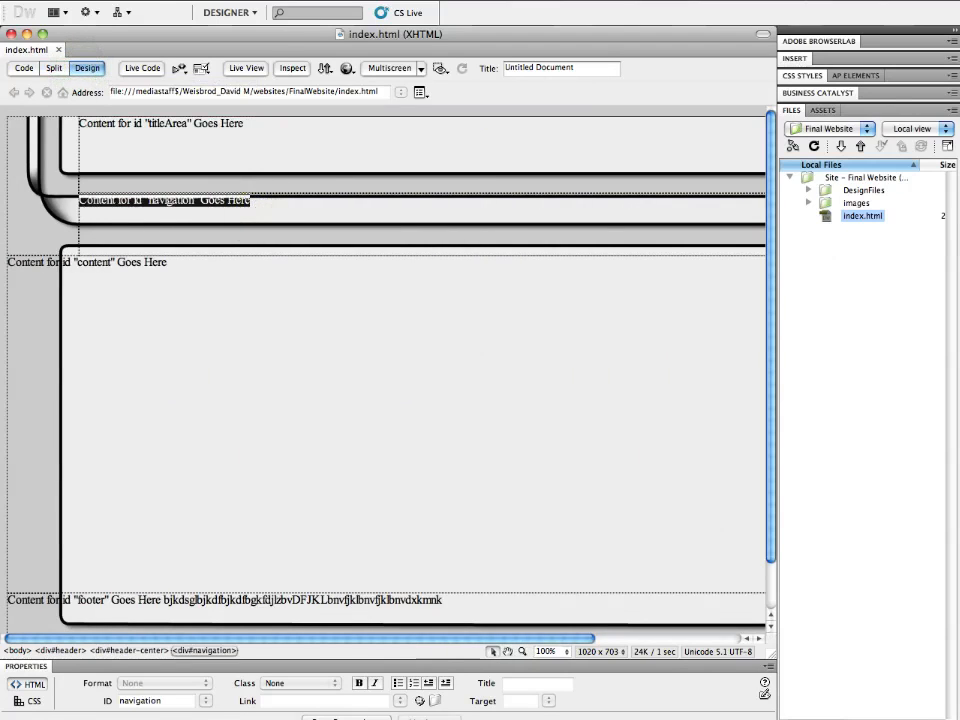
left_click(845, 62)
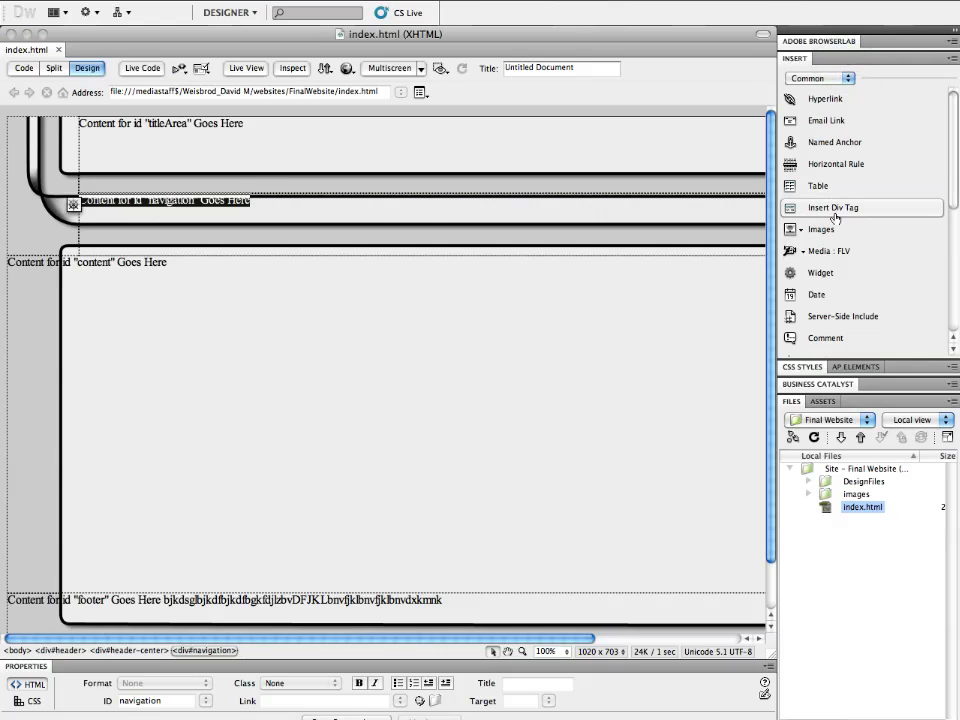
left_click(835, 212)
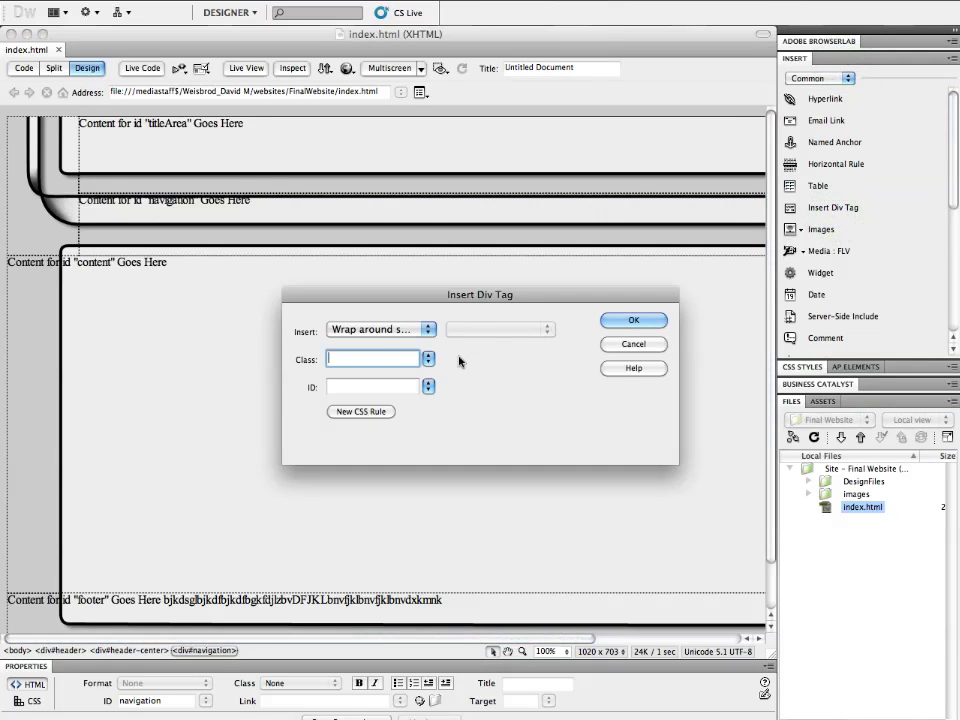
type("button")
left_click(377, 411)
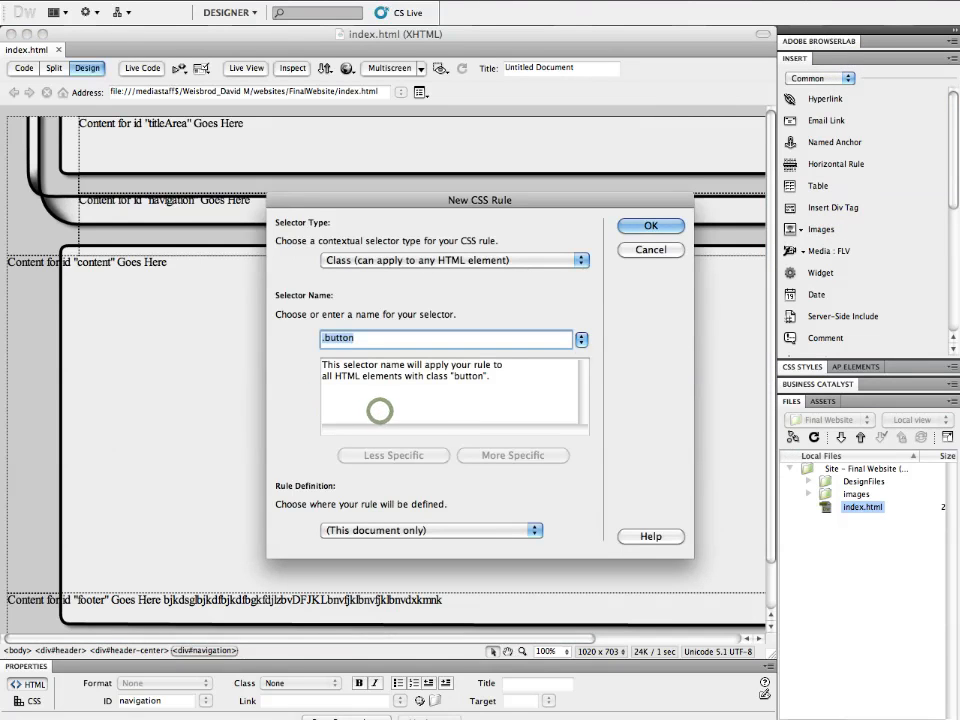
left_click(669, 224)
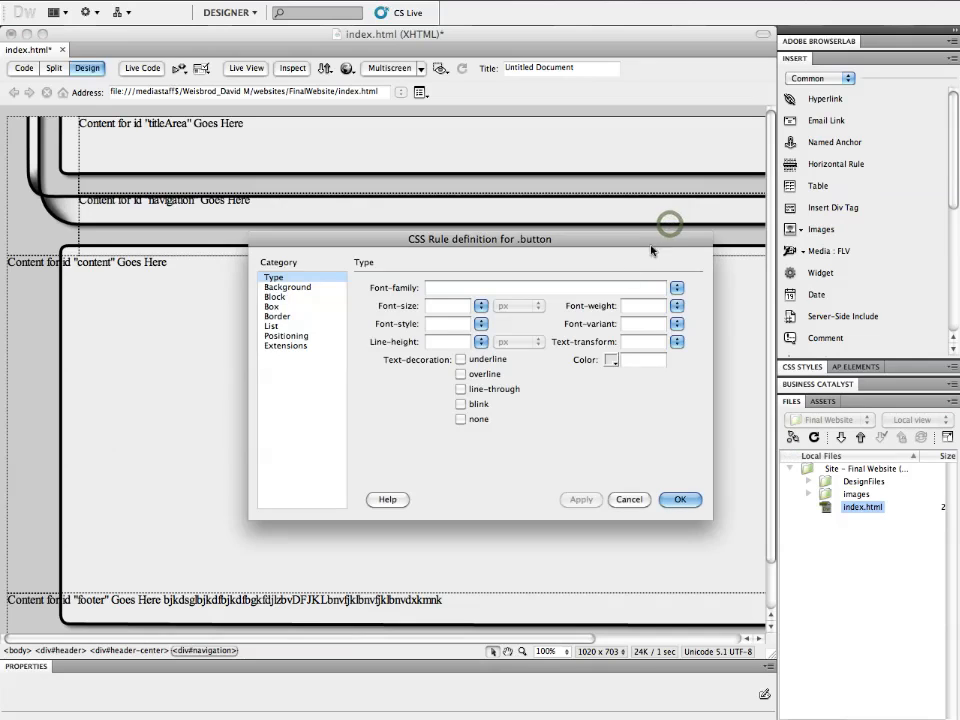
- Define the .button box as 40 px wide, 58 px high and floated left, and insert the div
left_click(276, 306)
left_click(444, 298)
type("40")
key("Tab")
type("58")
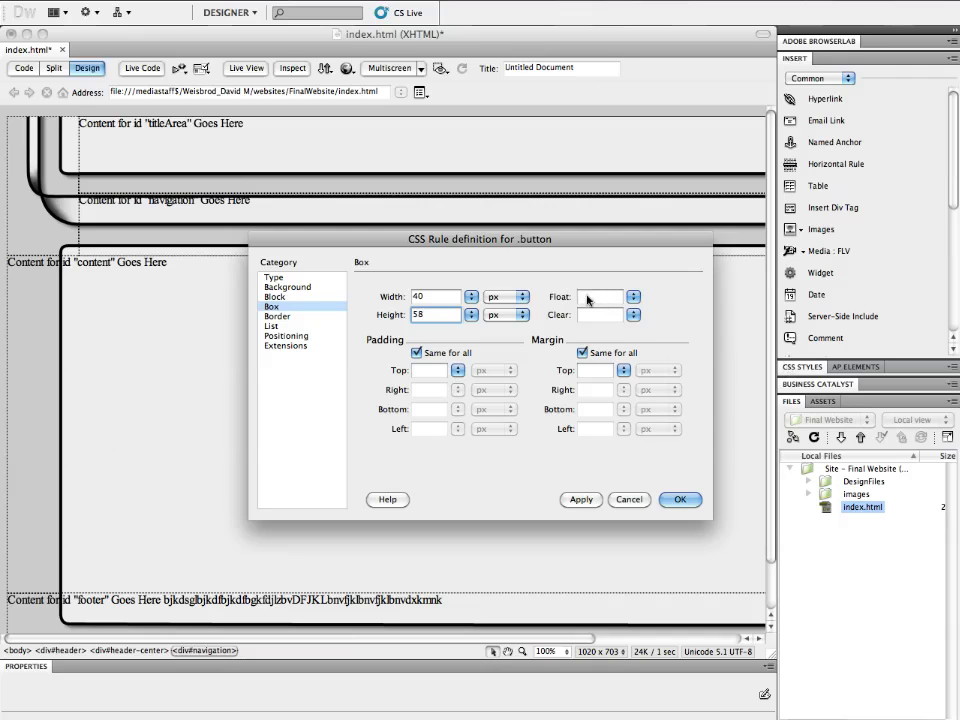
left_click(633, 296)
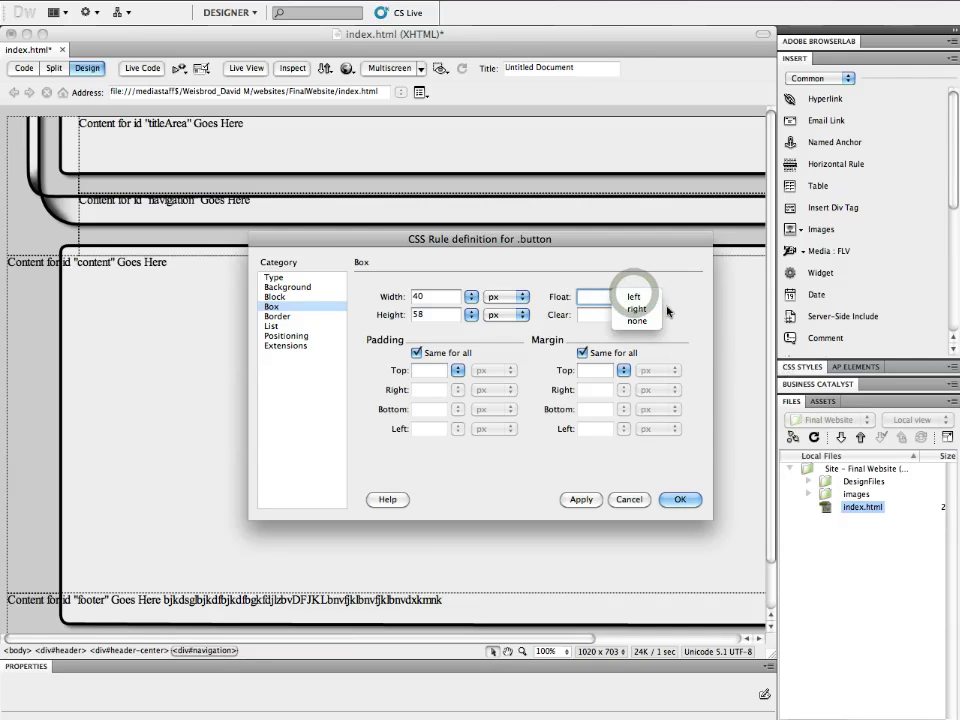
left_click(640, 297)
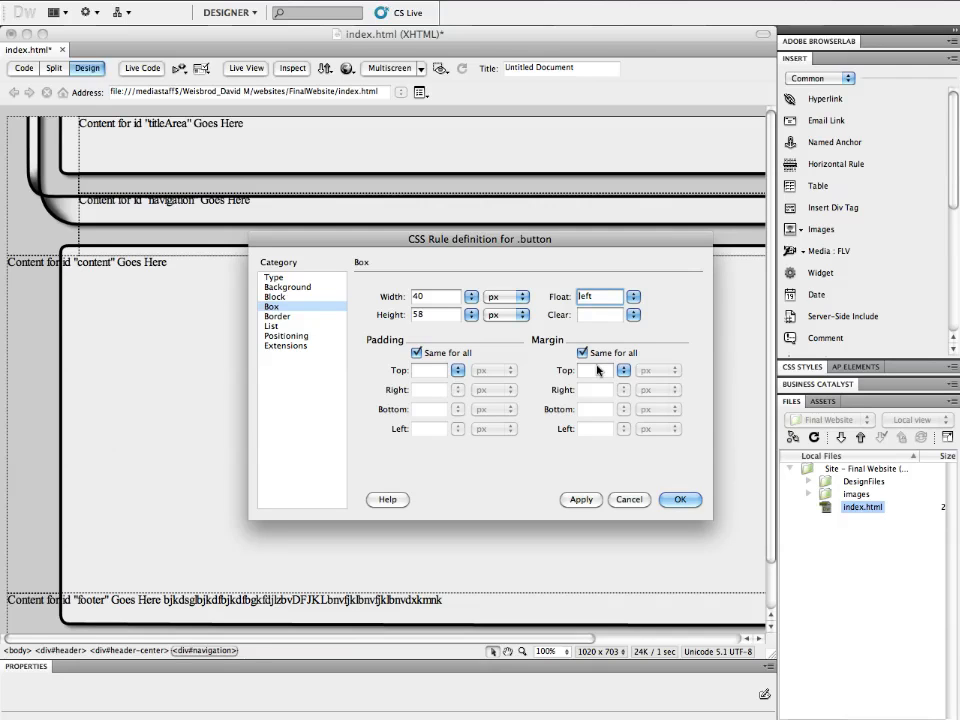
left_click(685, 500)
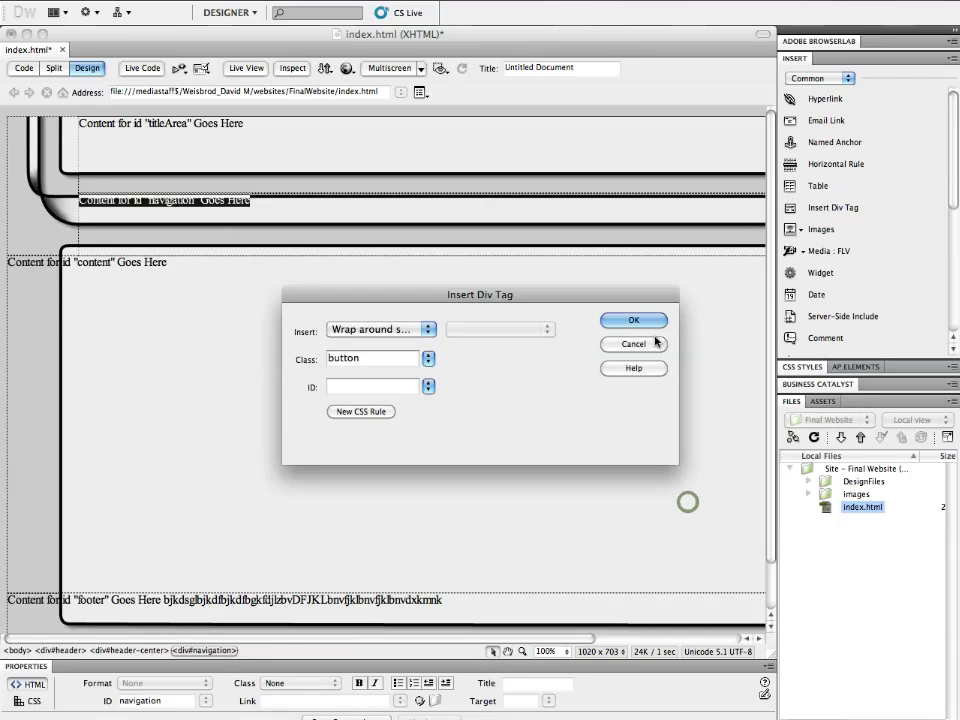
left_click(634, 320)
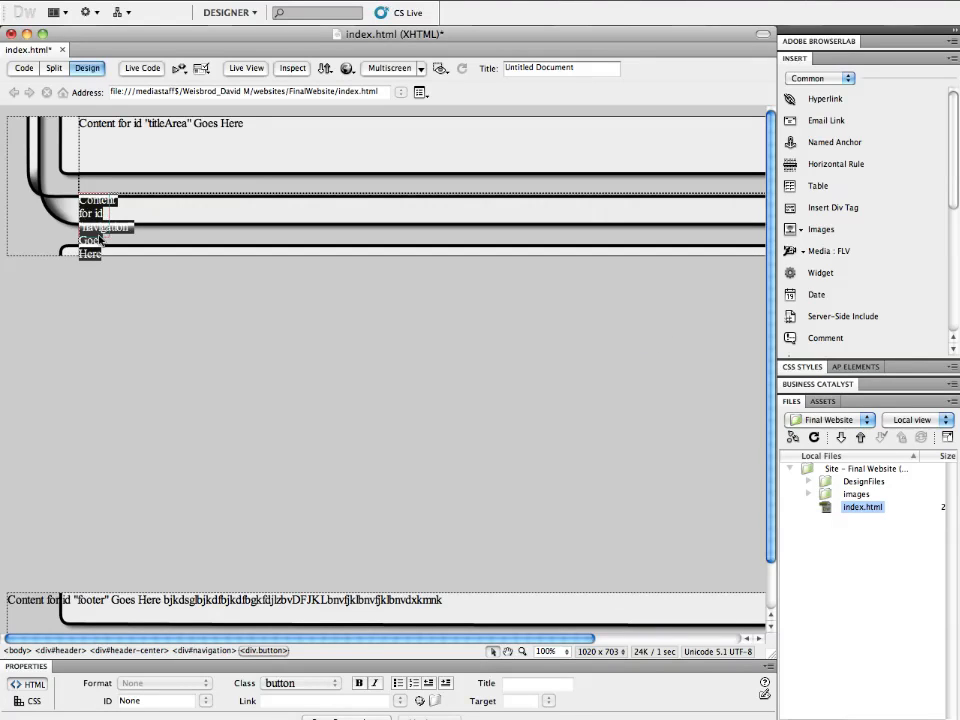
- Delete all the placeholder text inside the new button div in the navigation area
left_click(105, 222)
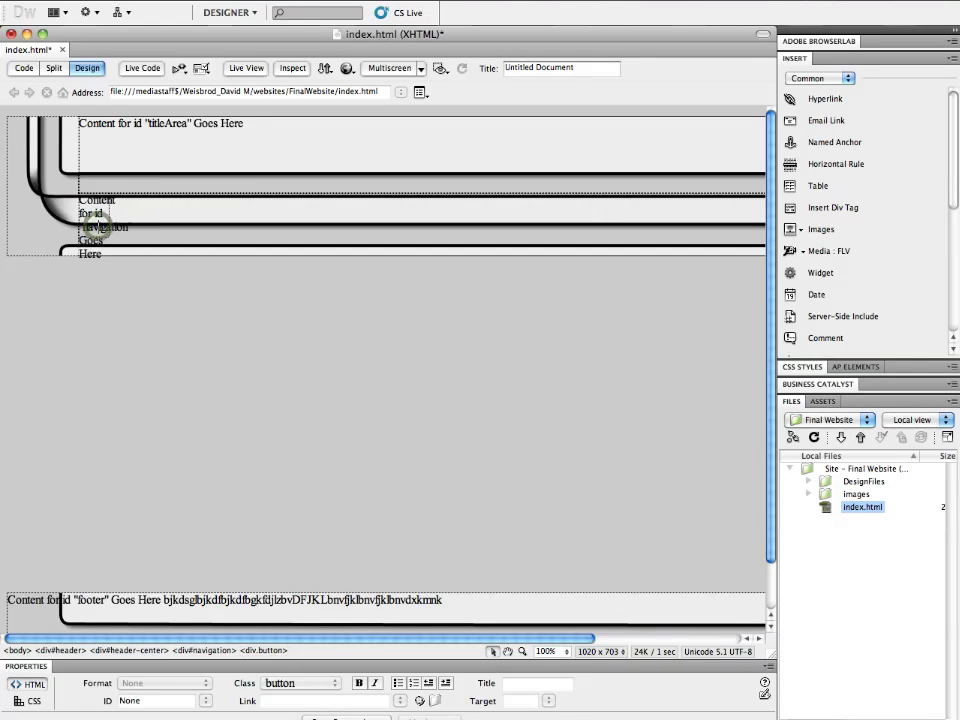
left_click_drag(101, 252, 86, 239)
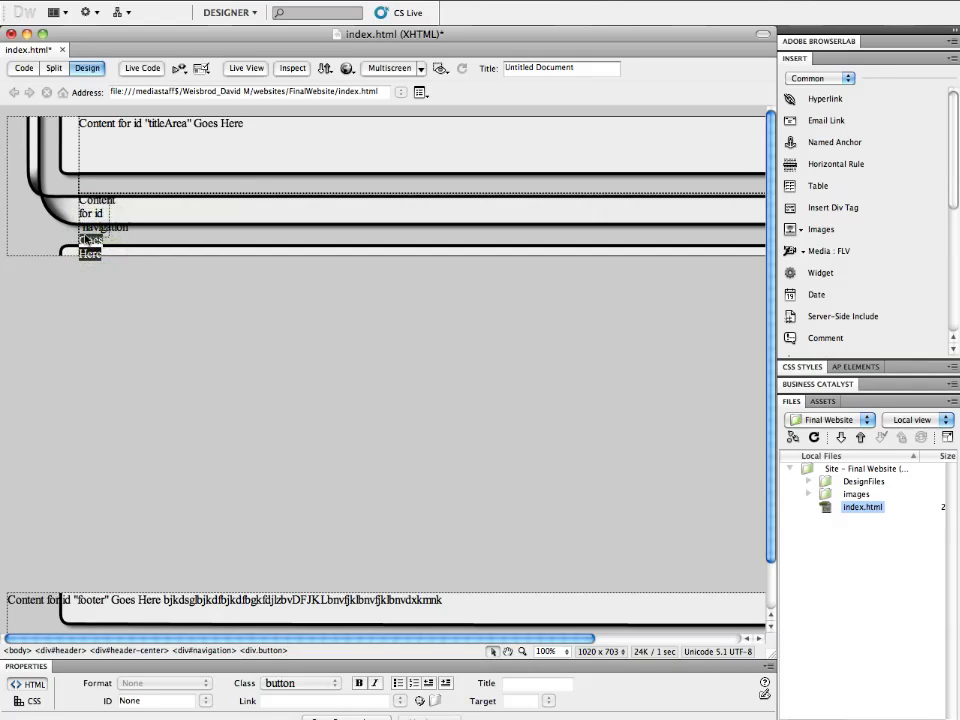
key("BackSpace")
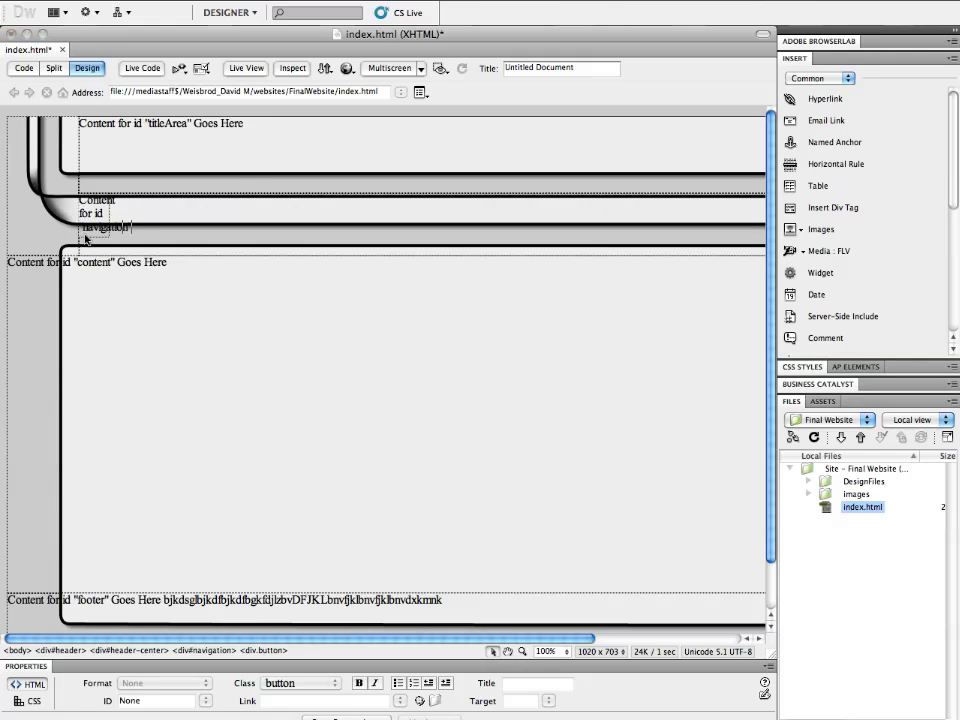
left_click(121, 227)
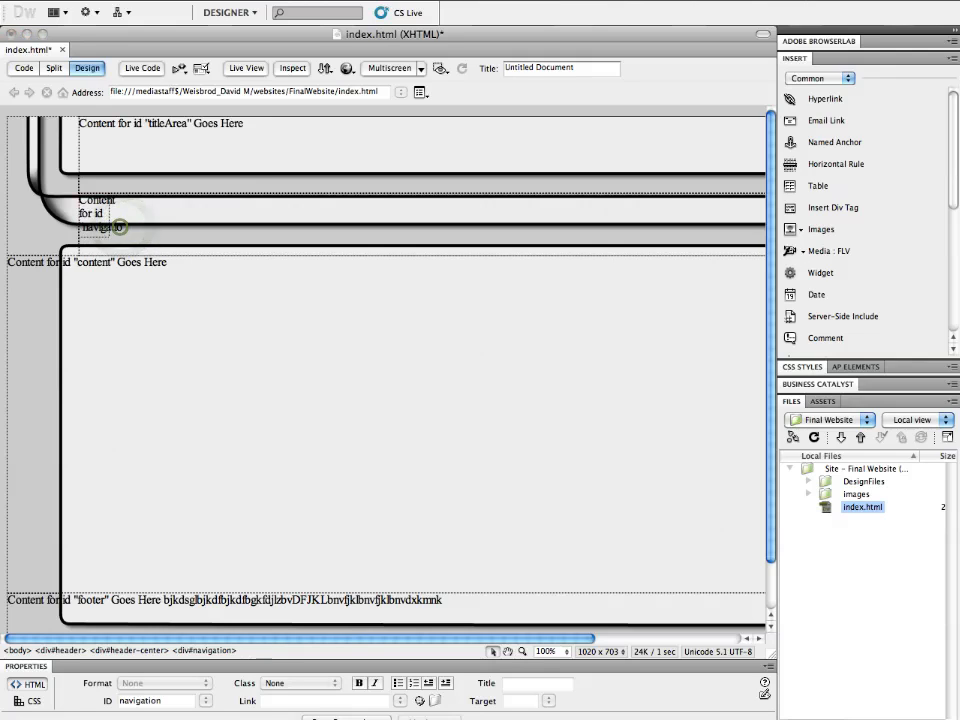
left_click_drag(120, 228, 76, 196)
key("Delete")
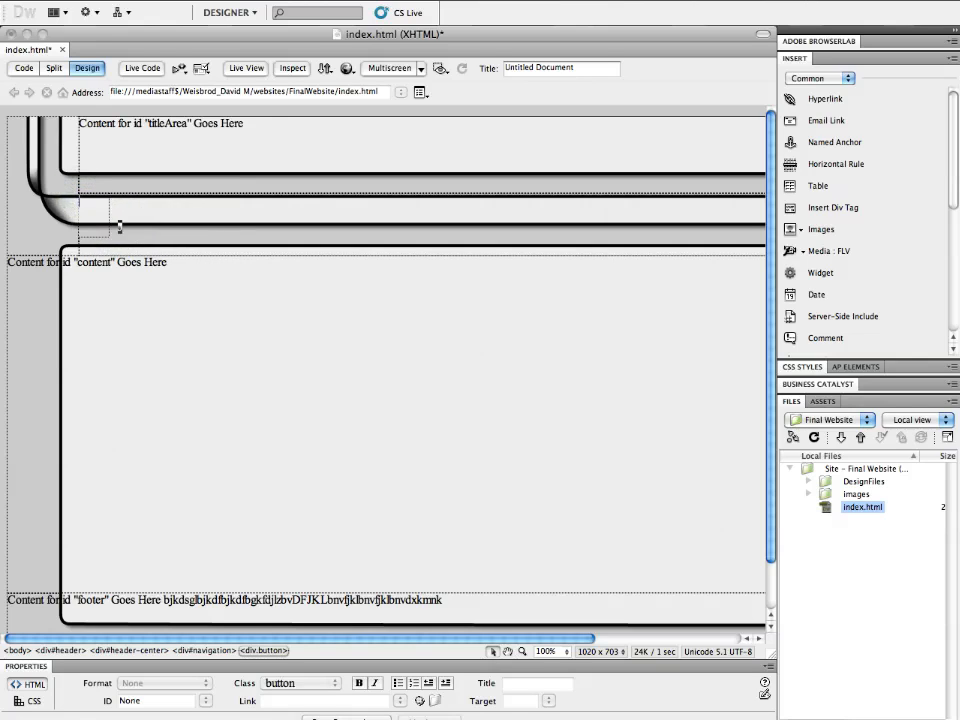
- Select the empty button div, check the button row in the Photoshop layout, and return to Dreamweaver
left_click(107, 221)
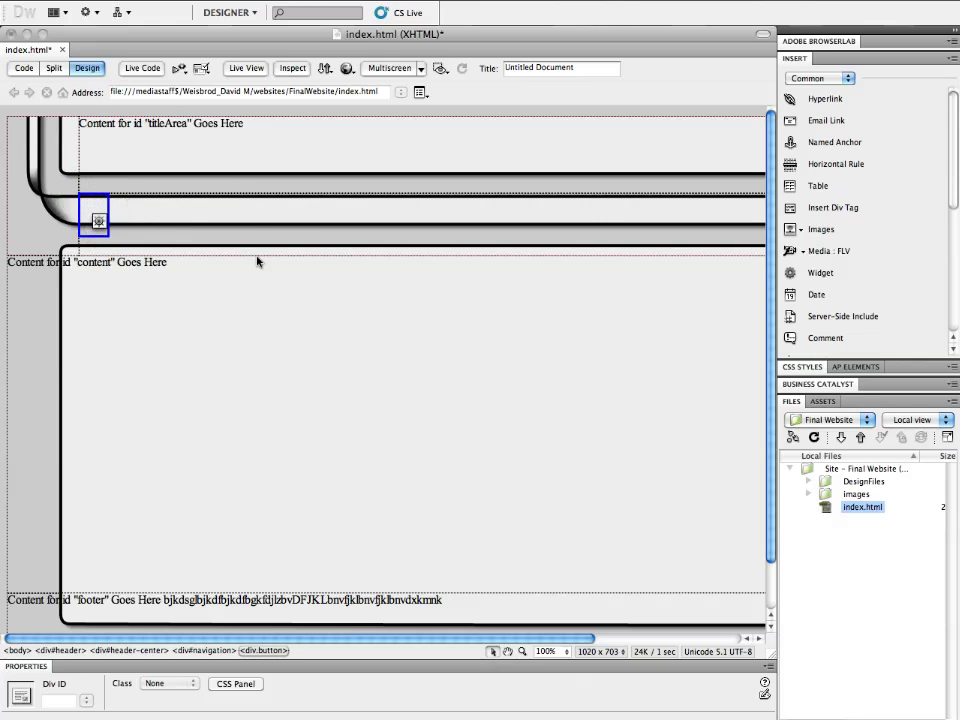
mouse_move(447, 708)
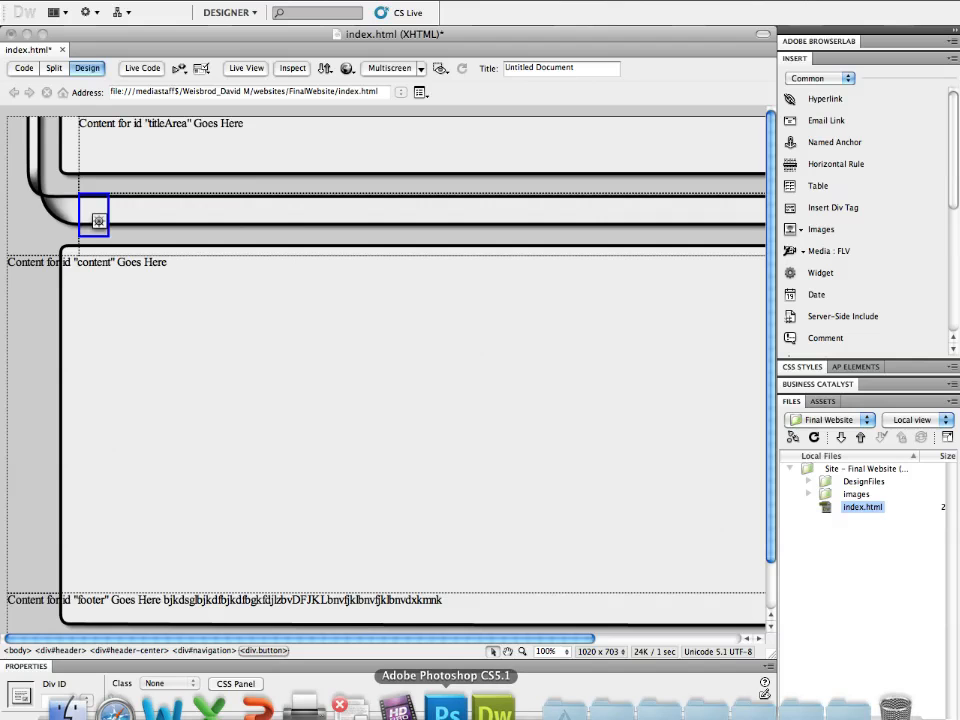
left_click(447, 710)
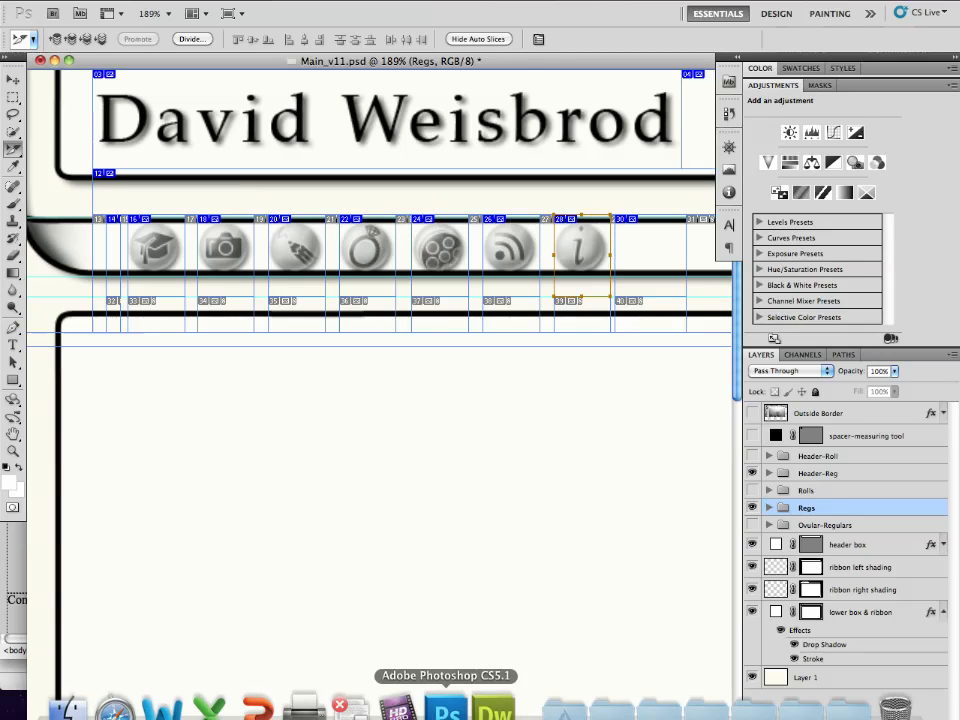
left_click(495, 703)
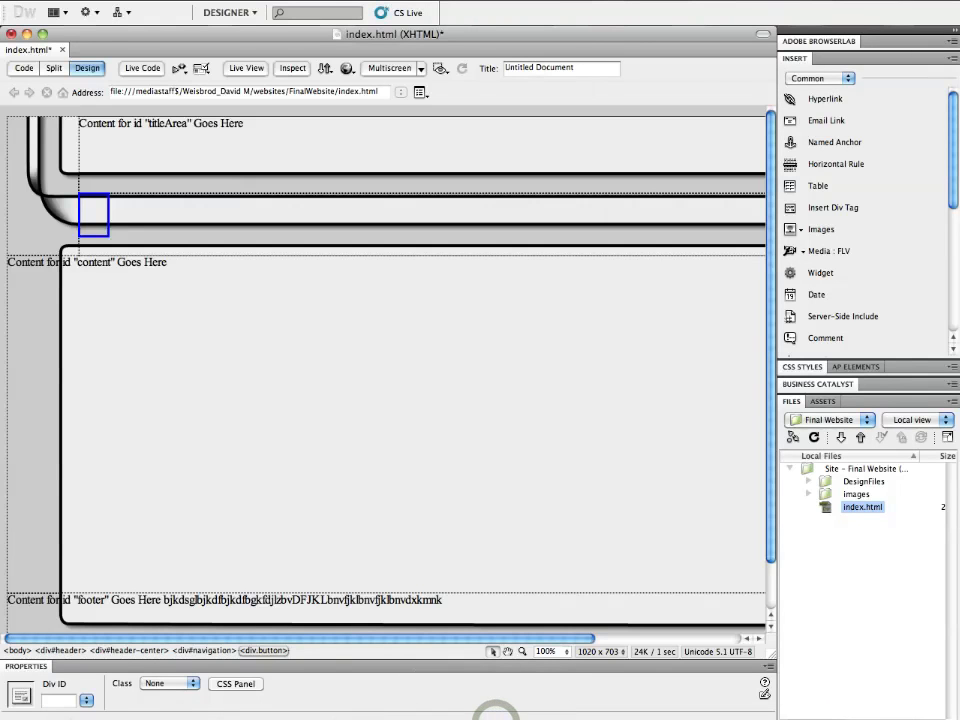
- Insert a second div with class button directly after the first one in the navigation area
key("Right")
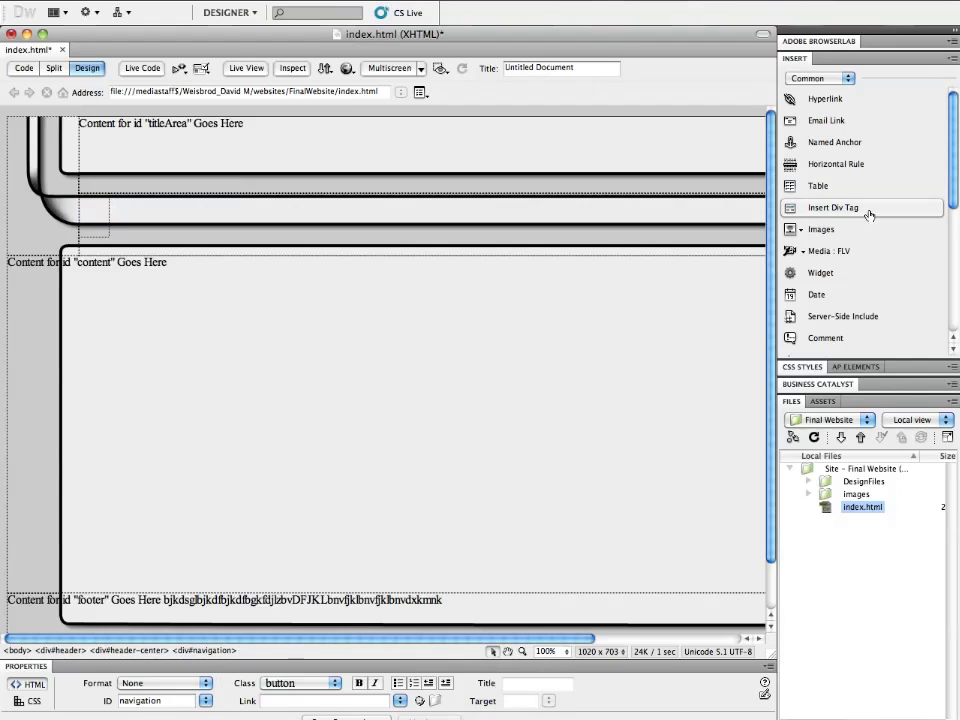
left_click(831, 210)
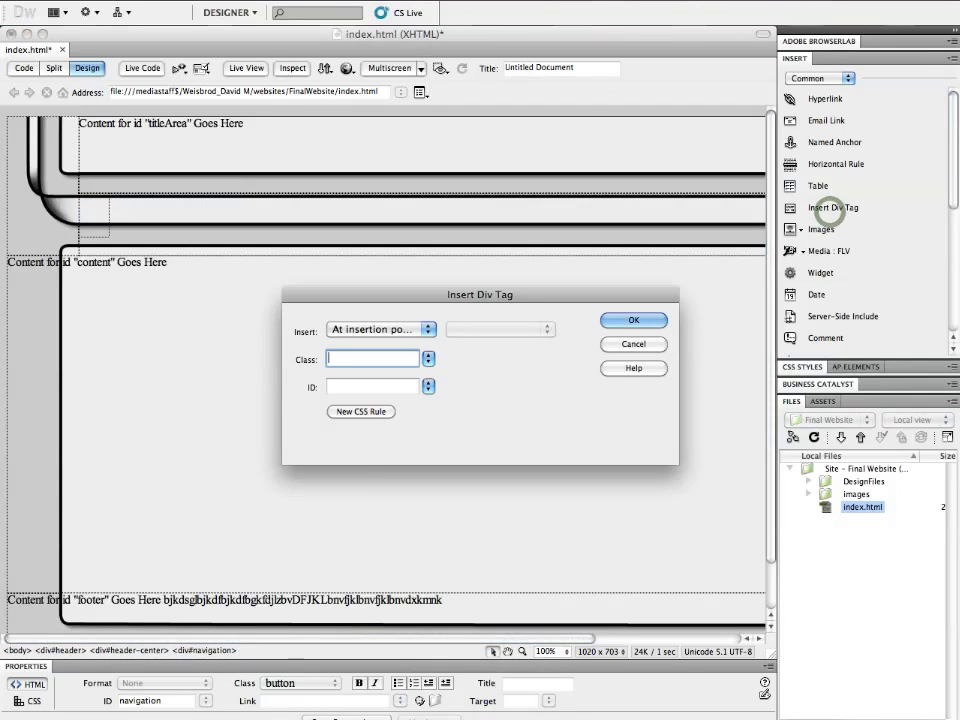
left_click(427, 360)
left_click(430, 365)
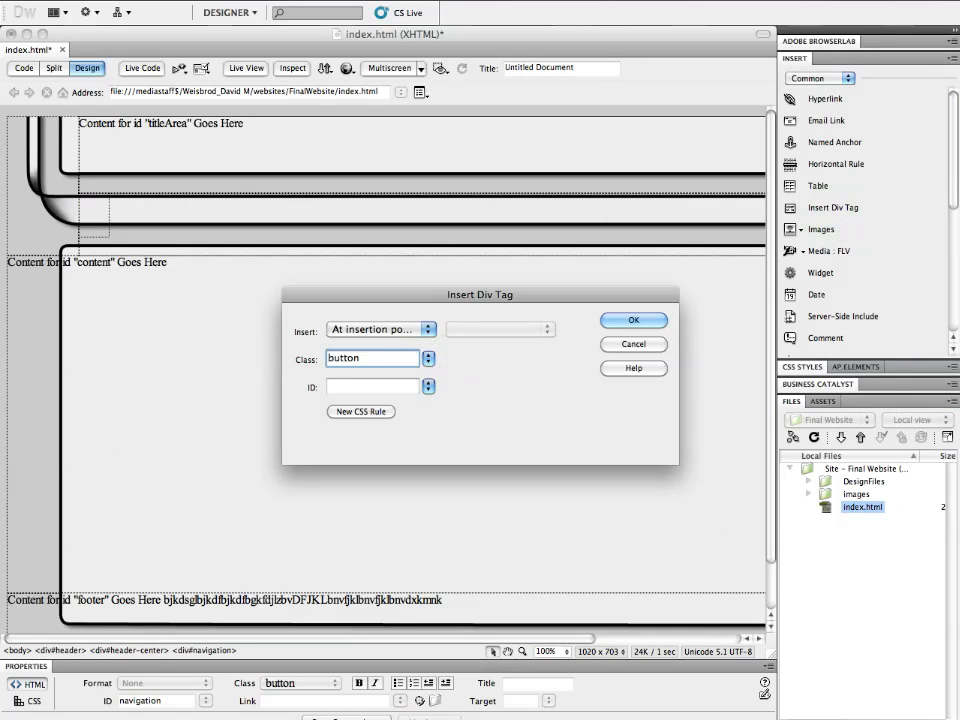
left_click(648, 322)
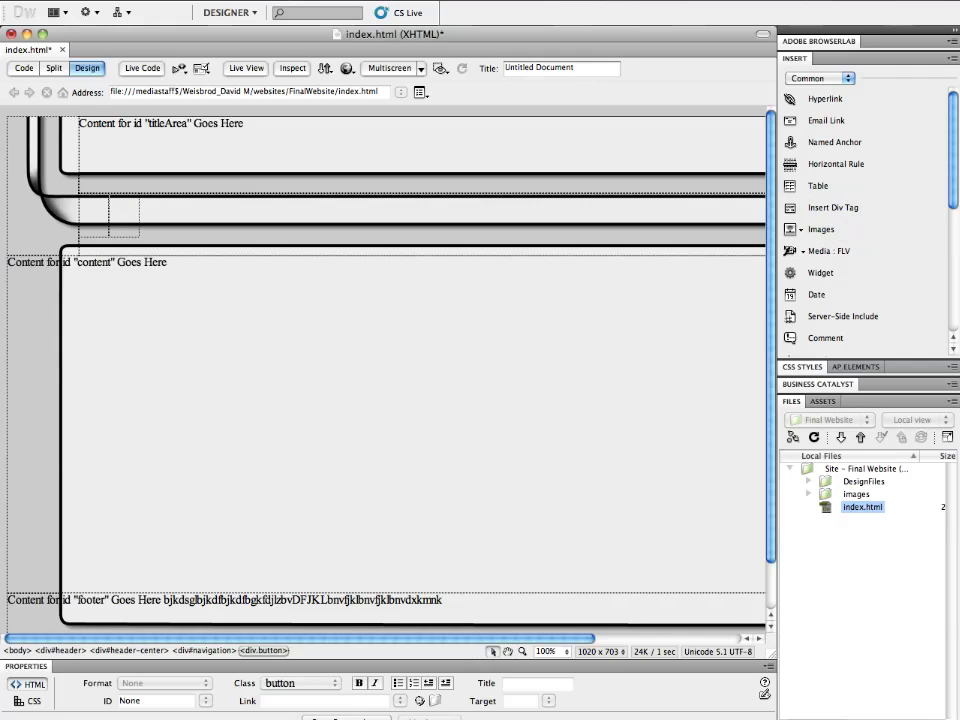
- Insert a third div with class button directly after the second one in the navigation area
left_click(137, 214)
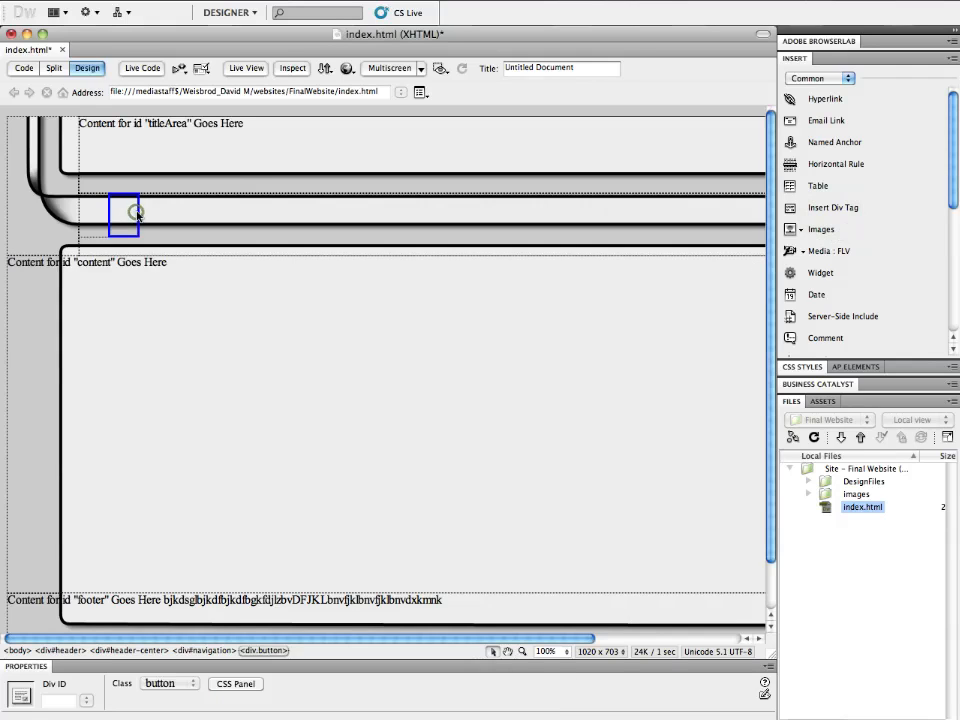
left_click(137, 214)
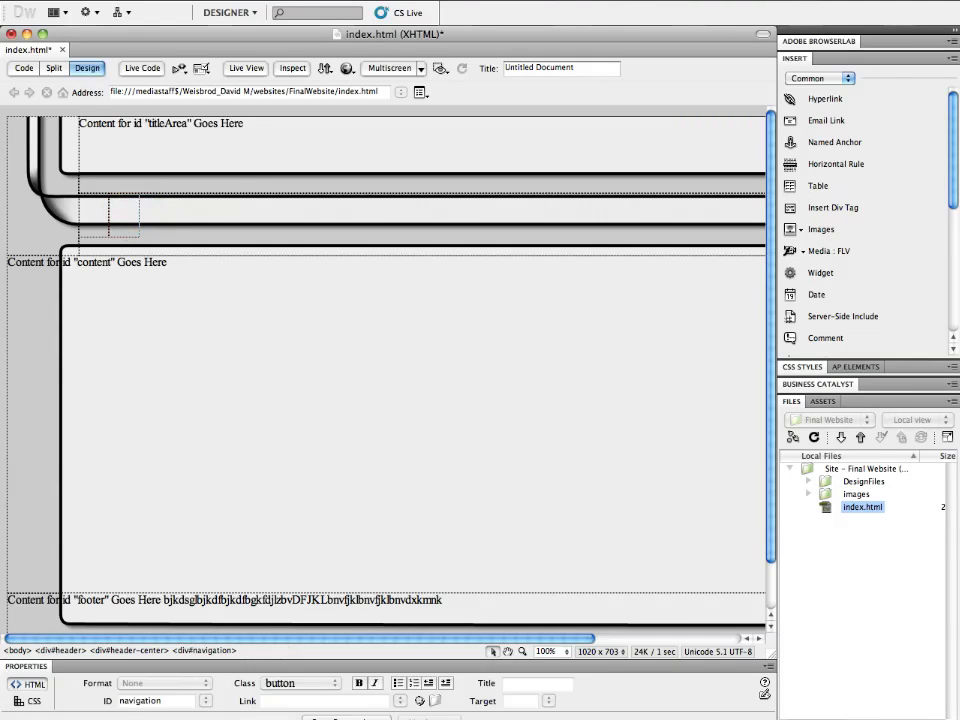
left_click(842, 210)
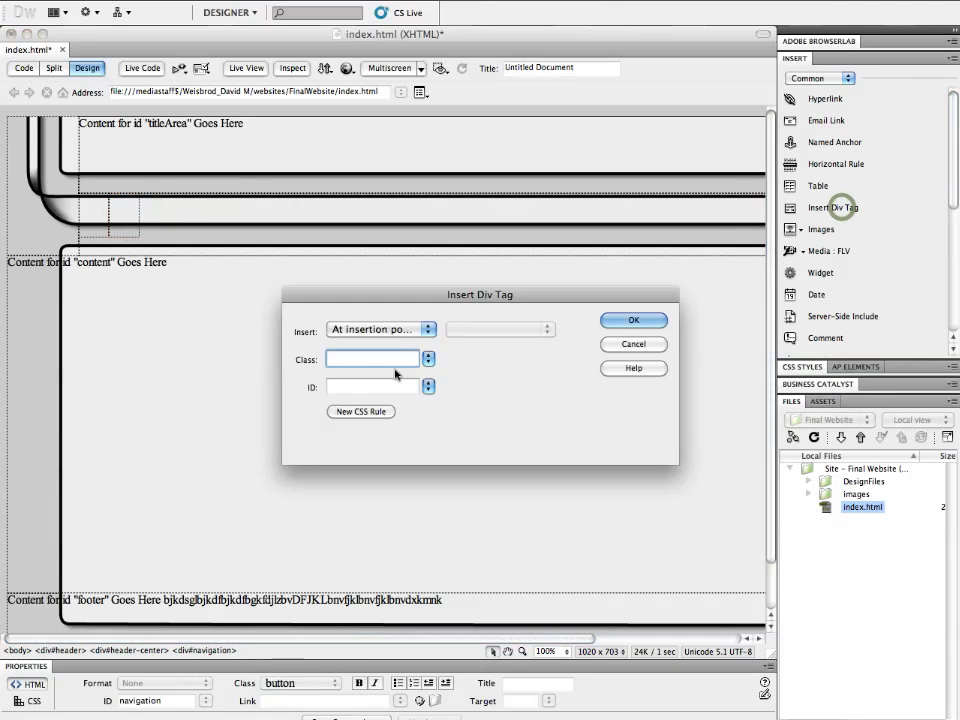
left_click(430, 358)
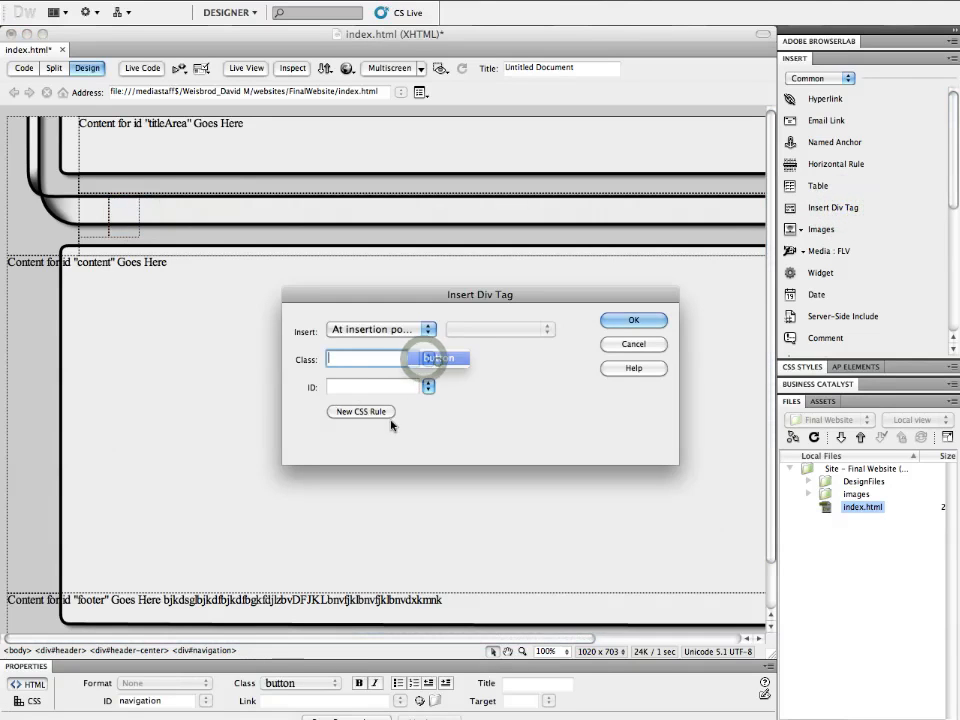
left_click(629, 320)
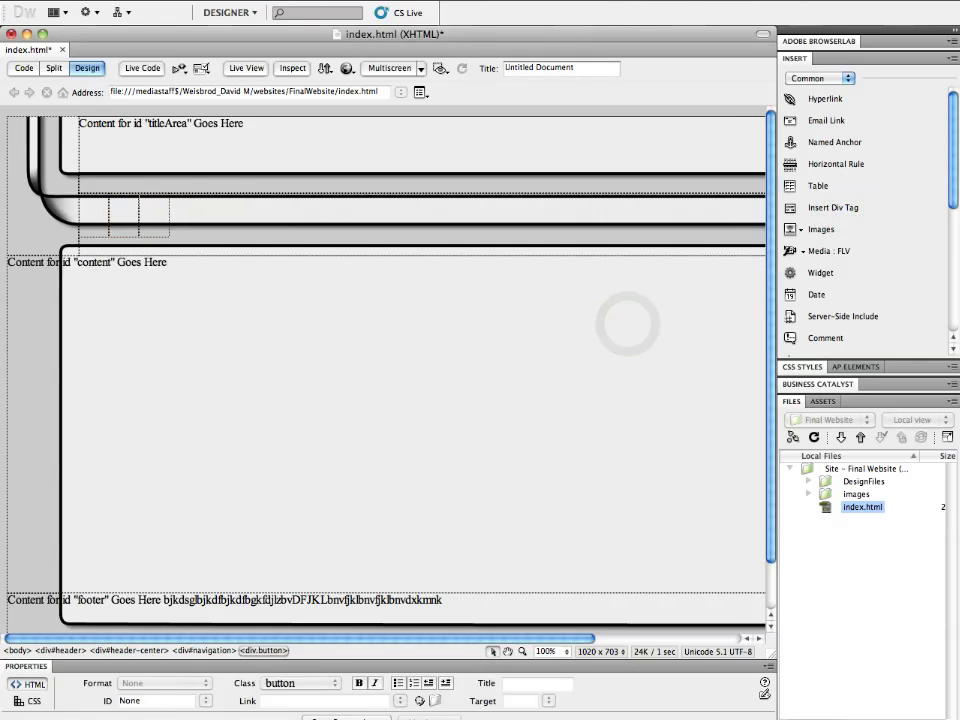
- Insert a fourth div with the existing class button after the third one, without creating a new CSS rule
left_click(167, 222)
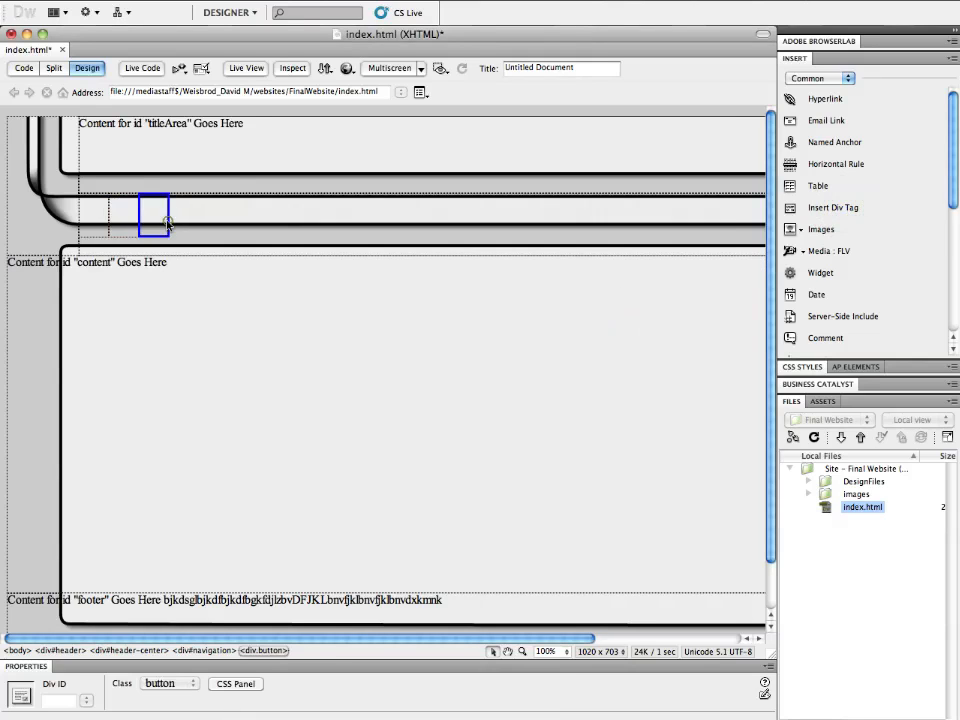
left_click(167, 222)
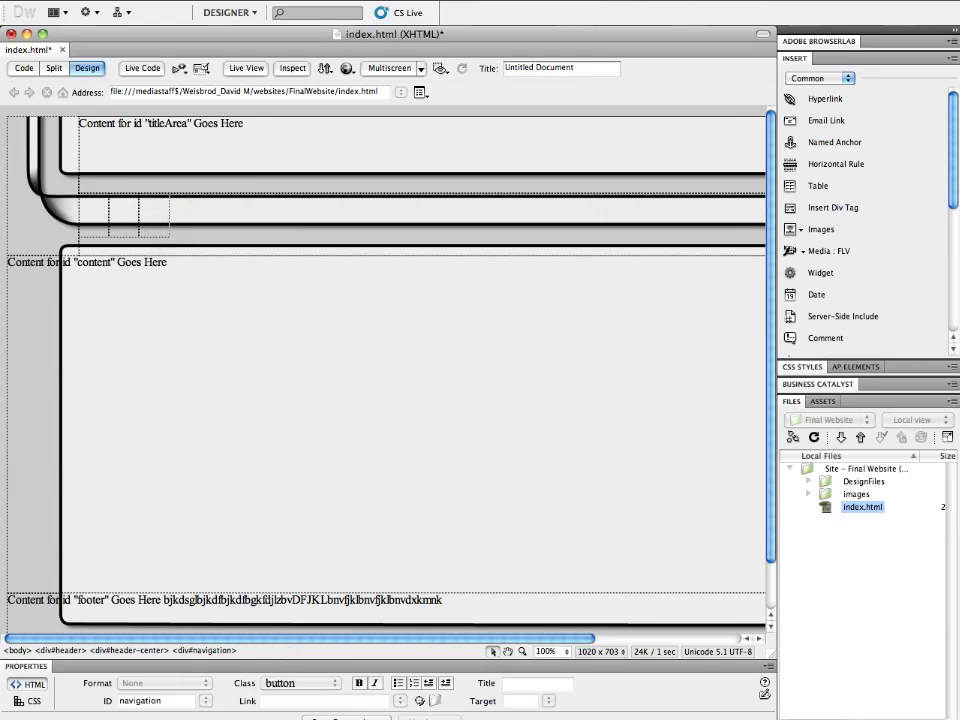
left_click(866, 205)
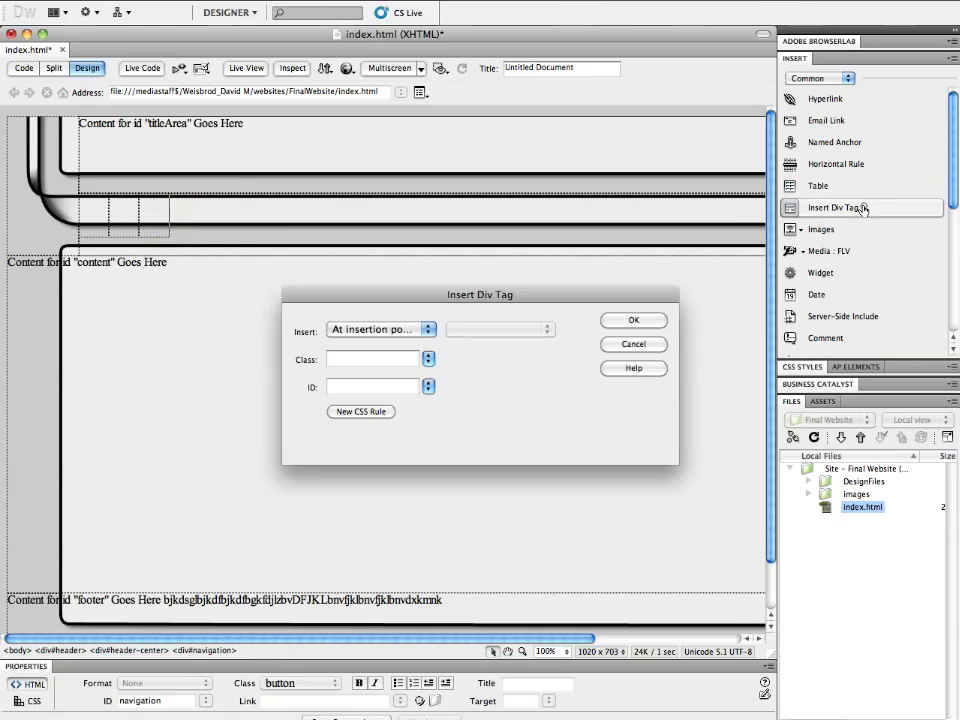
left_click(428, 359)
left_click(437, 358)
left_click(365, 412)
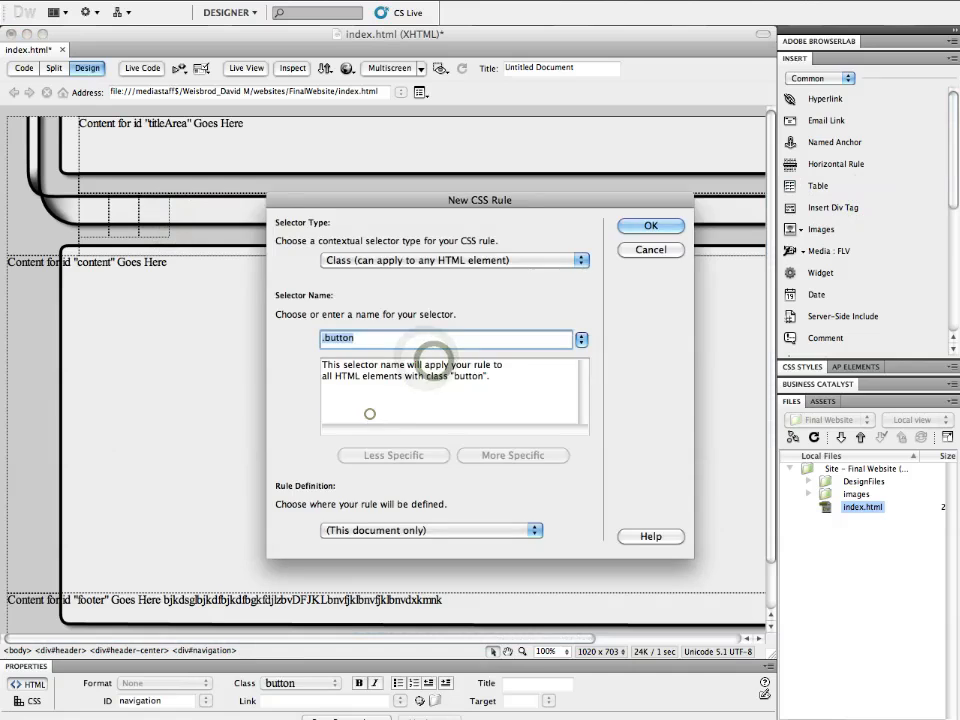
left_click(659, 250)
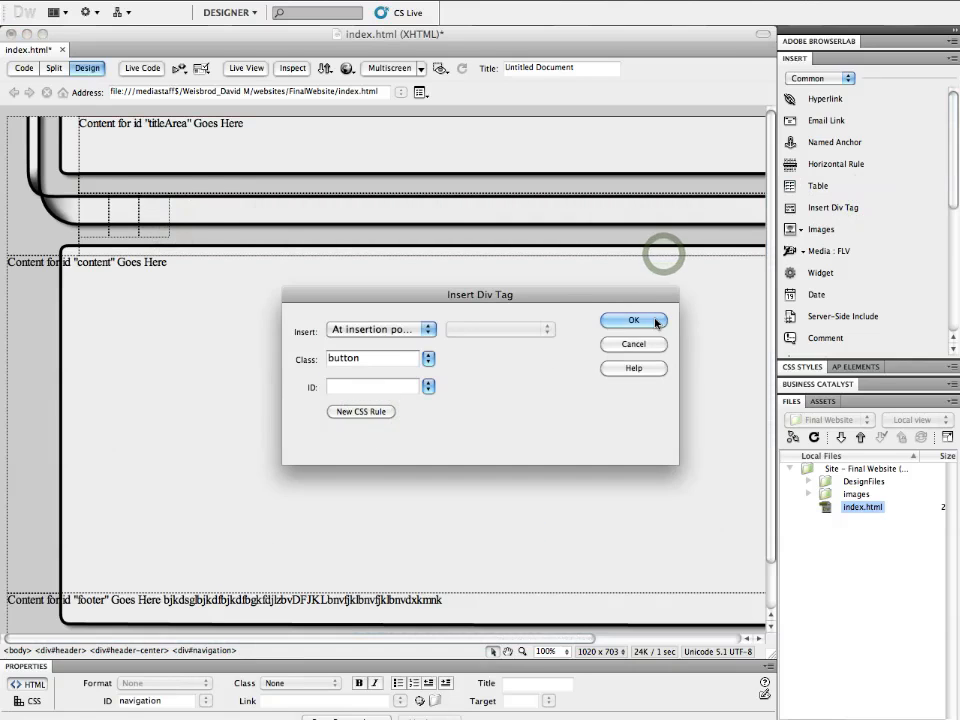
left_click(655, 320)
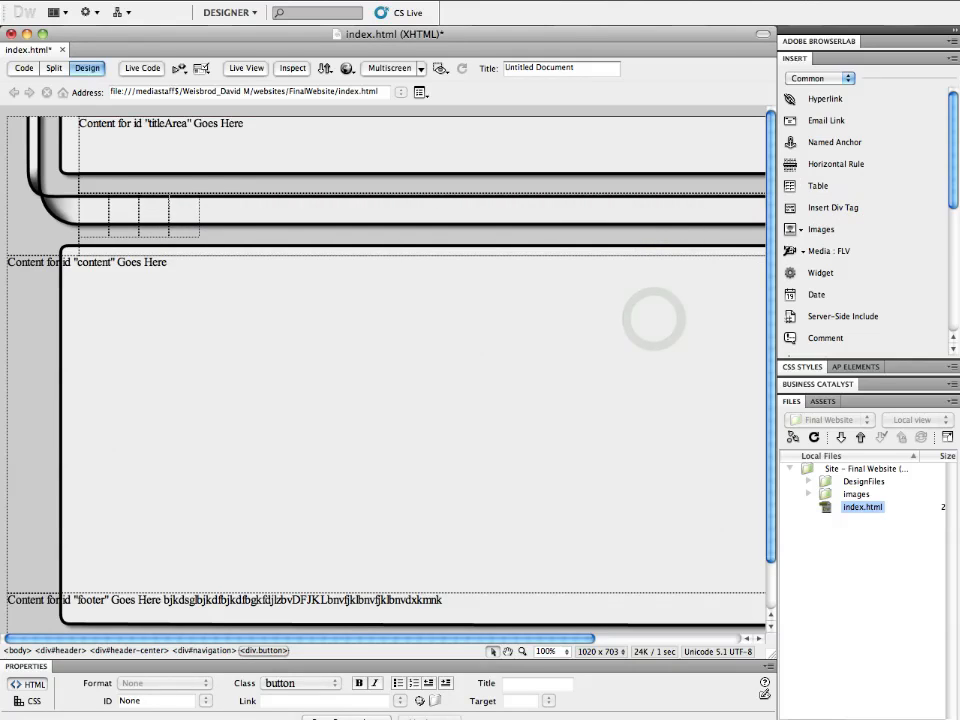
- Insert a fifth div with the existing class button directly after the fourth one in the navigation area
left_click(197, 213)
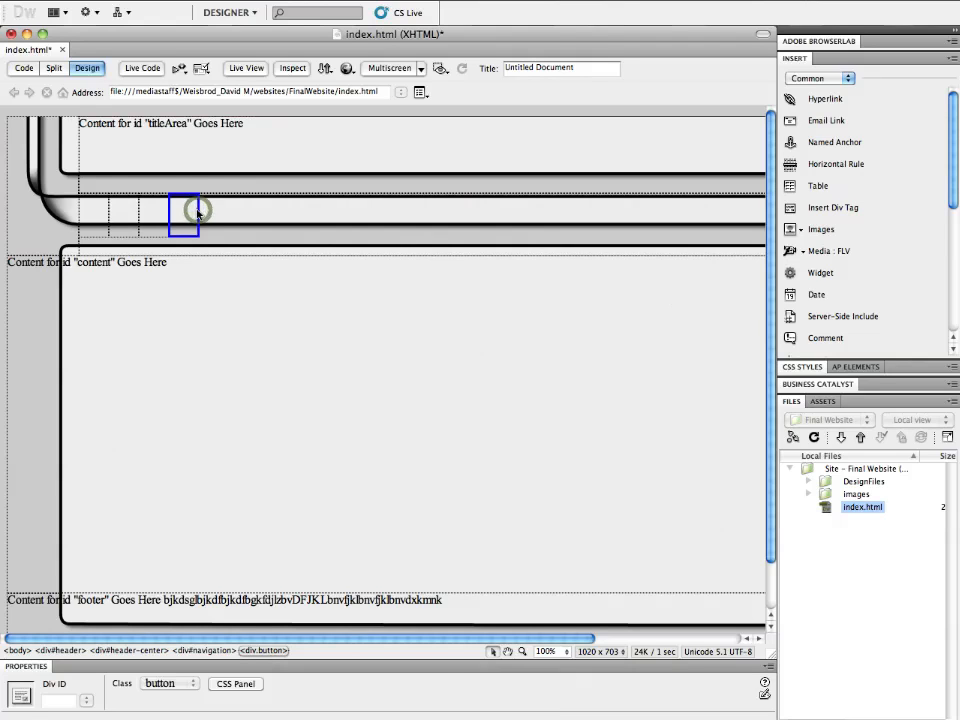
left_click(192, 211)
left_click(838, 208)
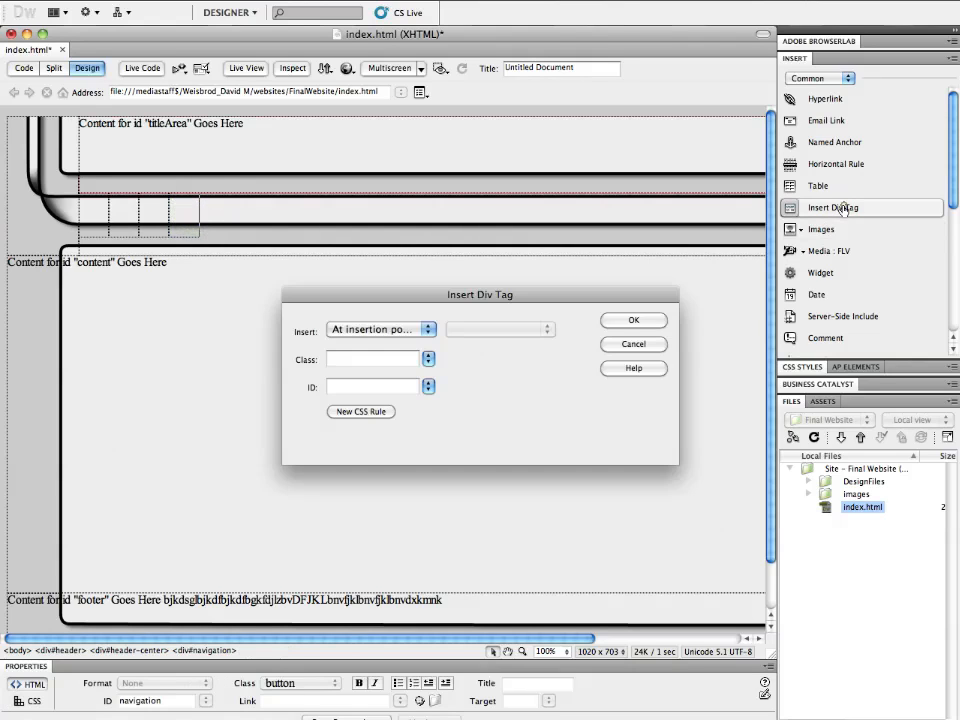
left_click(428, 358)
left_click(441, 360)
left_click(638, 320)
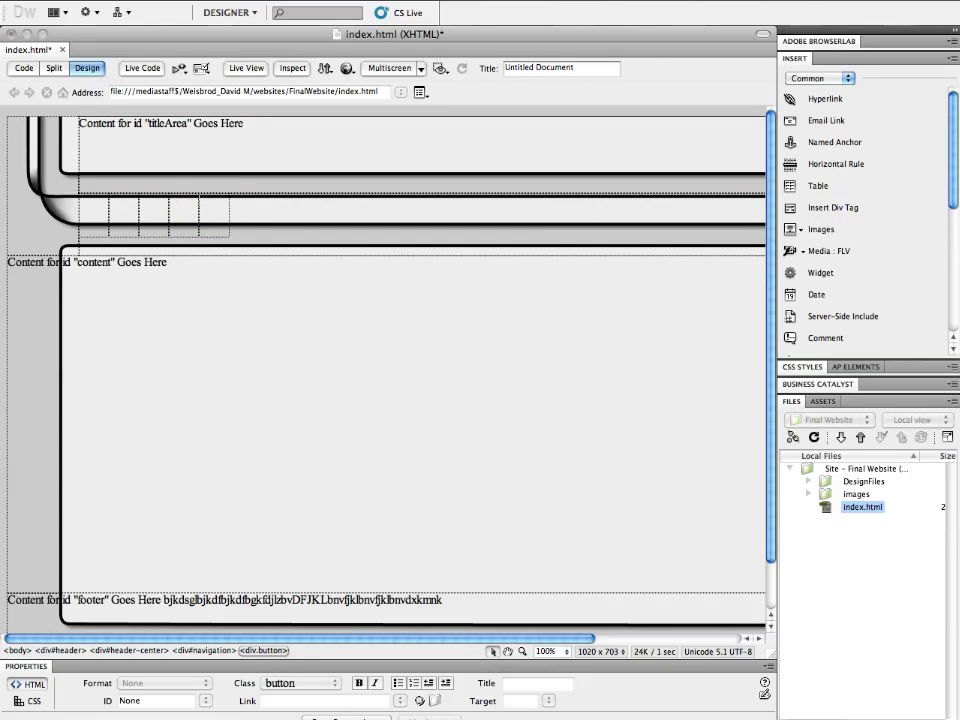
- Insert a sixth div with the existing class button directly after the fifth one in the navigation area
left_click(227, 221)
left_click(226, 218)
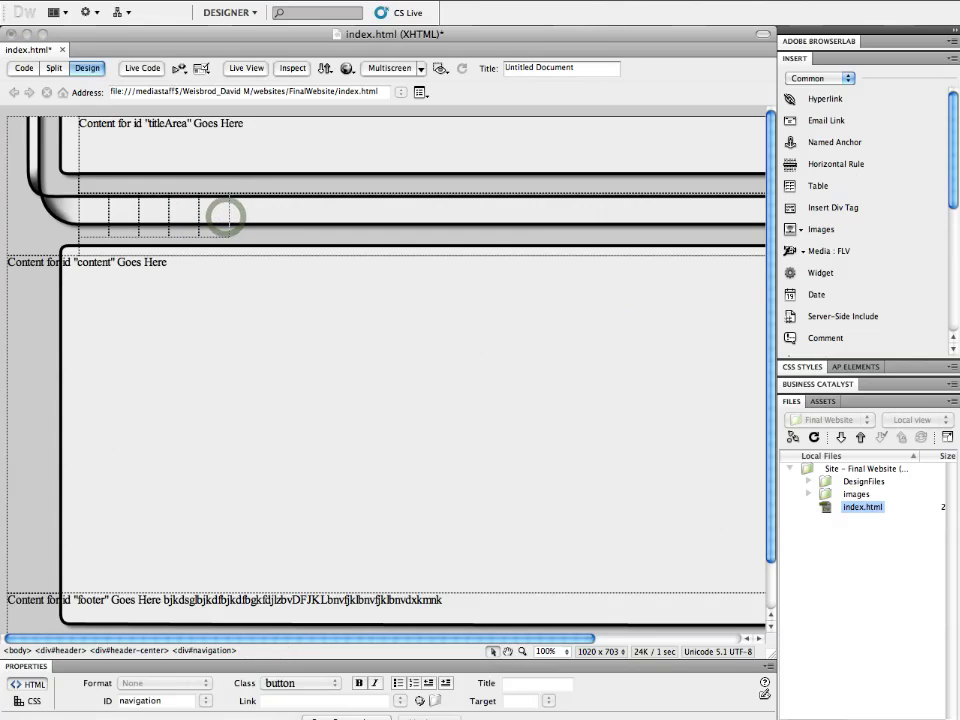
left_click(857, 208)
left_click(429, 359)
left_click(436, 358)
left_click(625, 320)
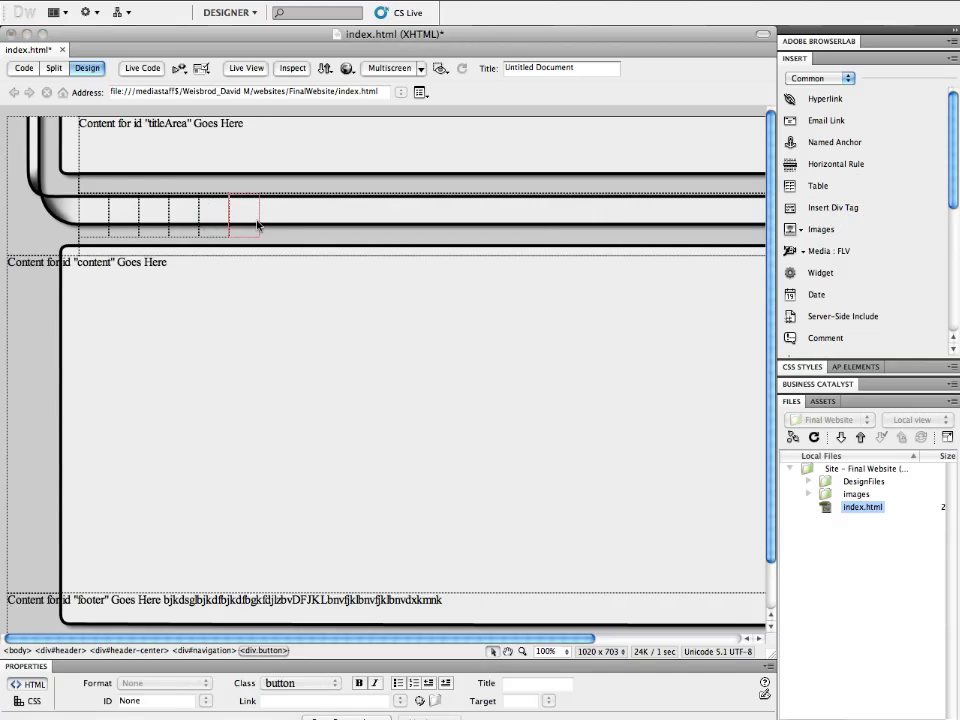
- Insert a seventh div with the existing class button directly after the sixth one in the navigation area
left_click(258, 225)
left_click(255, 218)
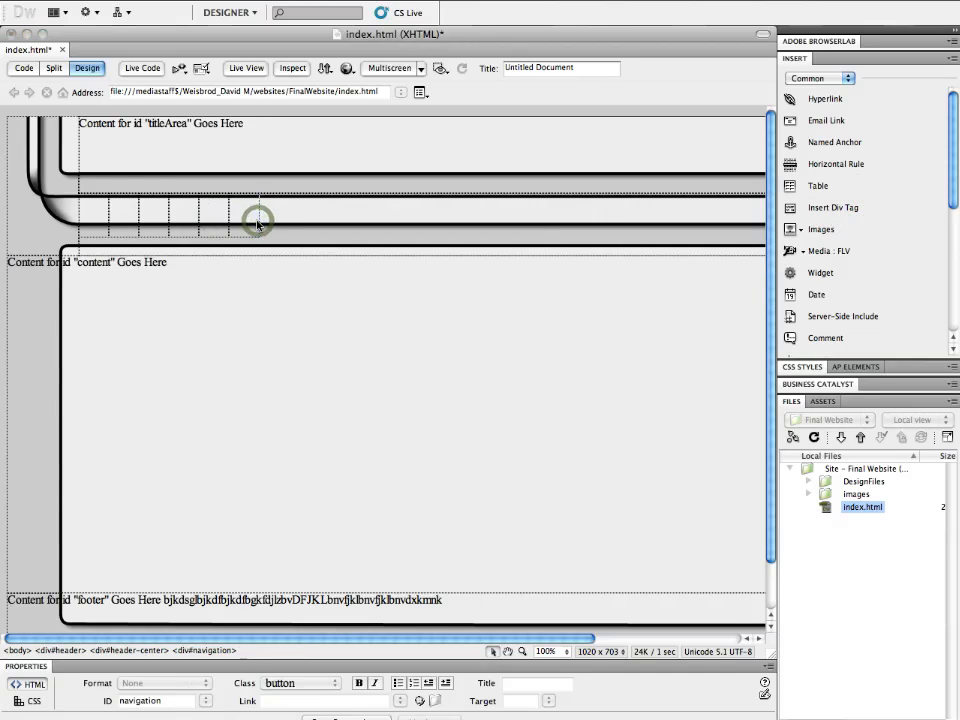
left_click(868, 207)
left_click(428, 360)
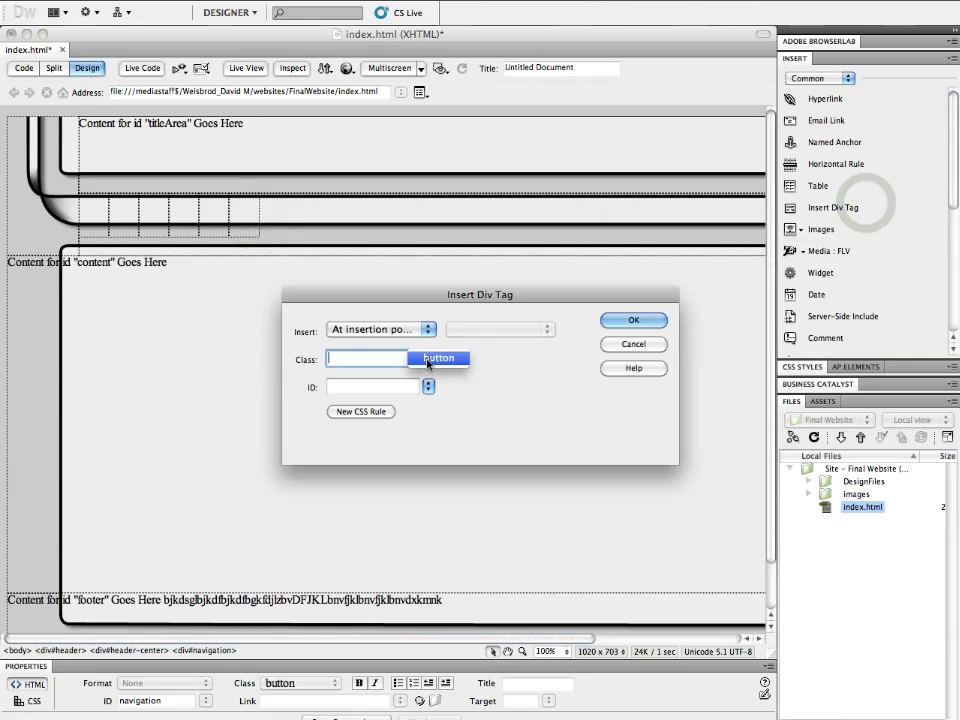
left_click(432, 358)
left_click(638, 320)
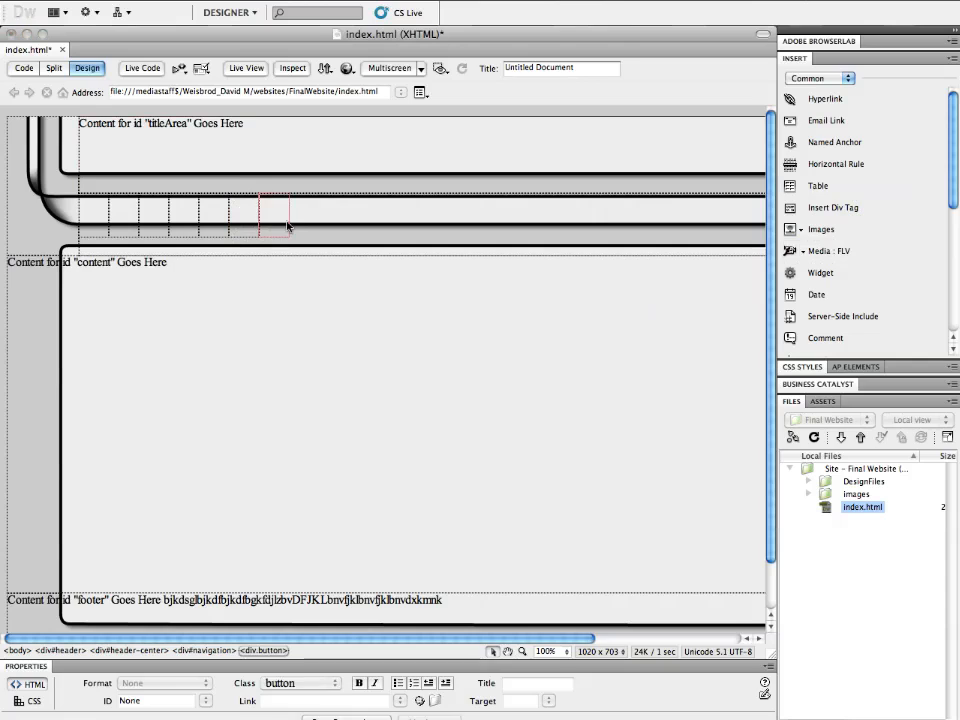
- Select the seventh button div, switch to Photoshop, and hide all layers and groups except Regs
left_click(287, 226)
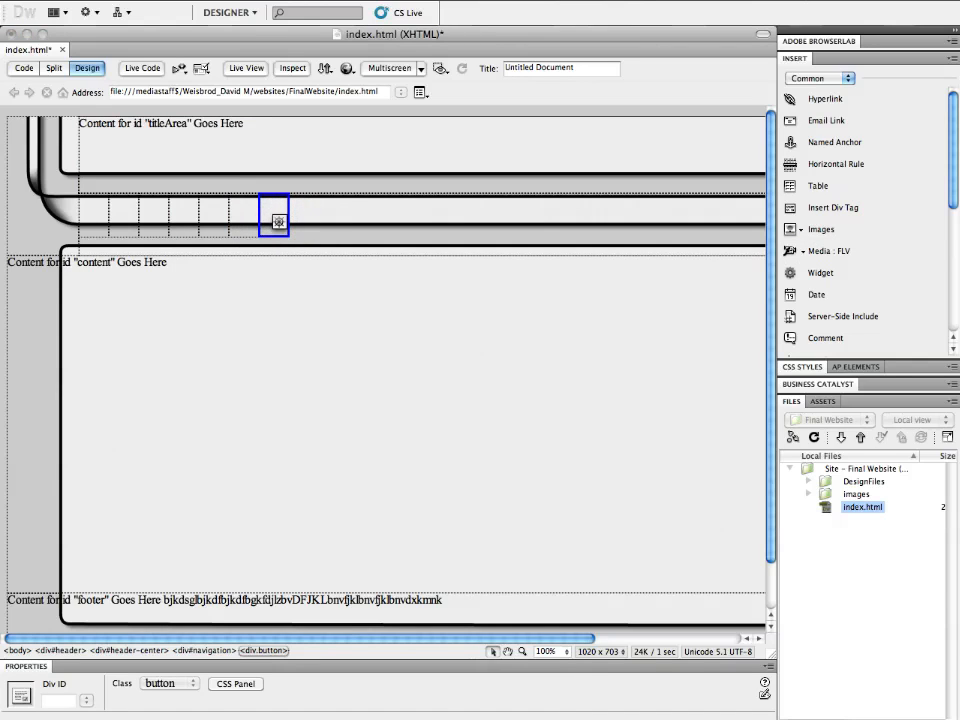
left_click(440, 705)
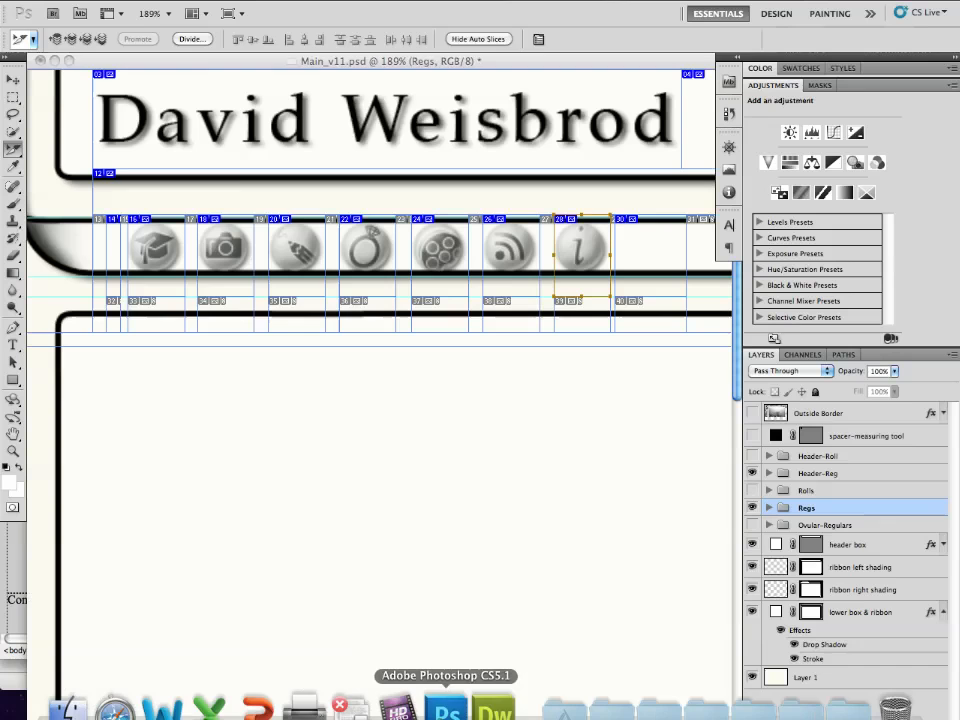
left_click_drag(407, 422, 356, 425)
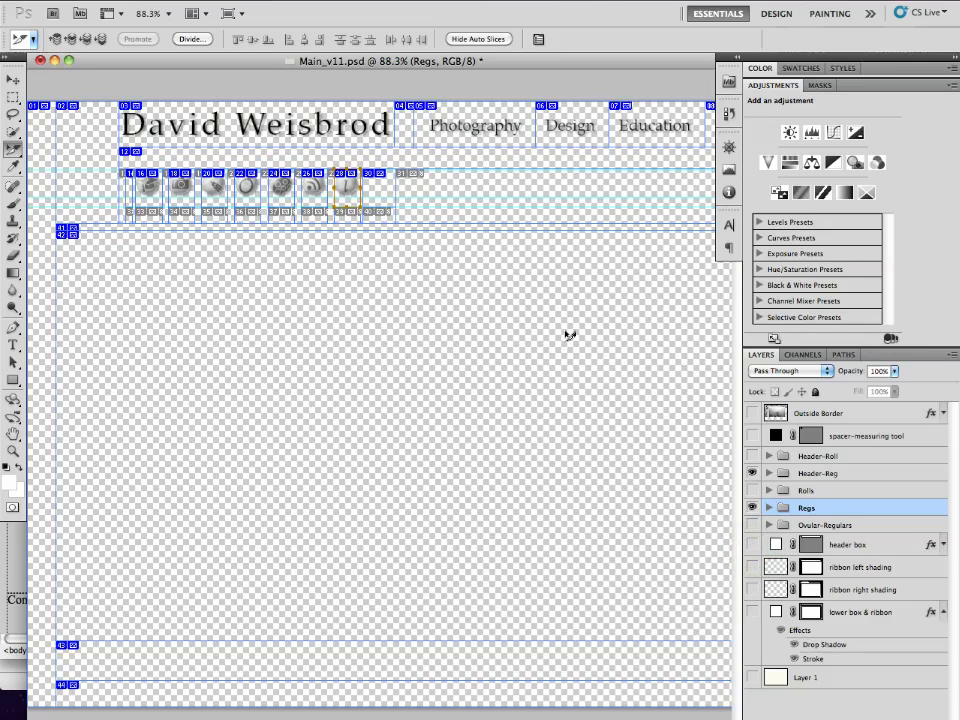
left_click(751, 473)
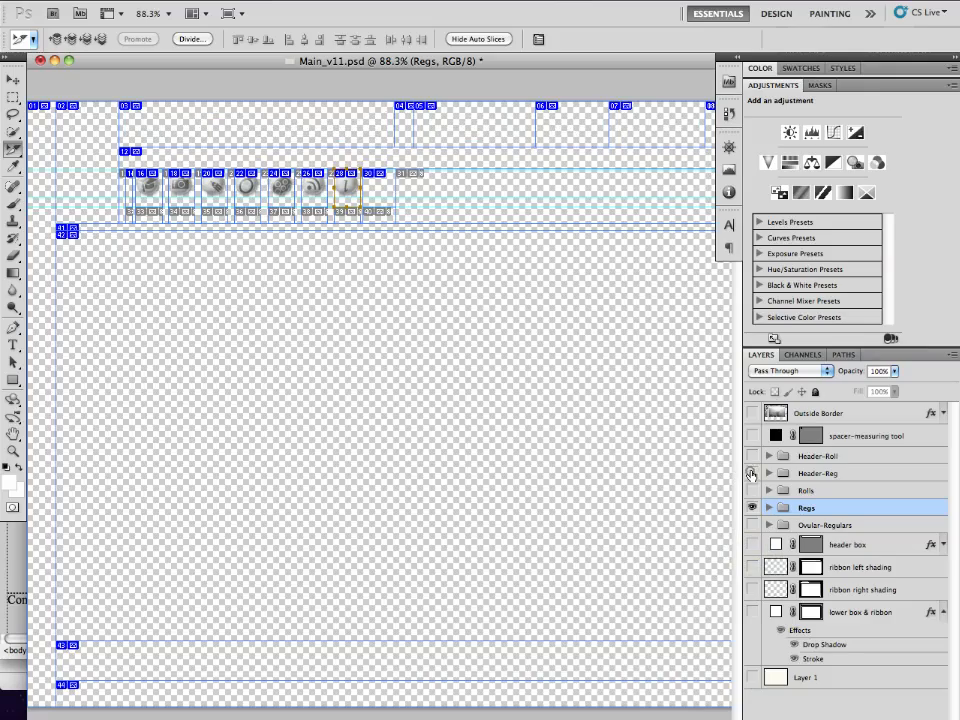
left_click_drag(165, 208, 251, 253)
- Confirm teachingButton_reg as the graduation-cap slice's name and rename the camera slice as photoButton_reg
double_click(194, 207)
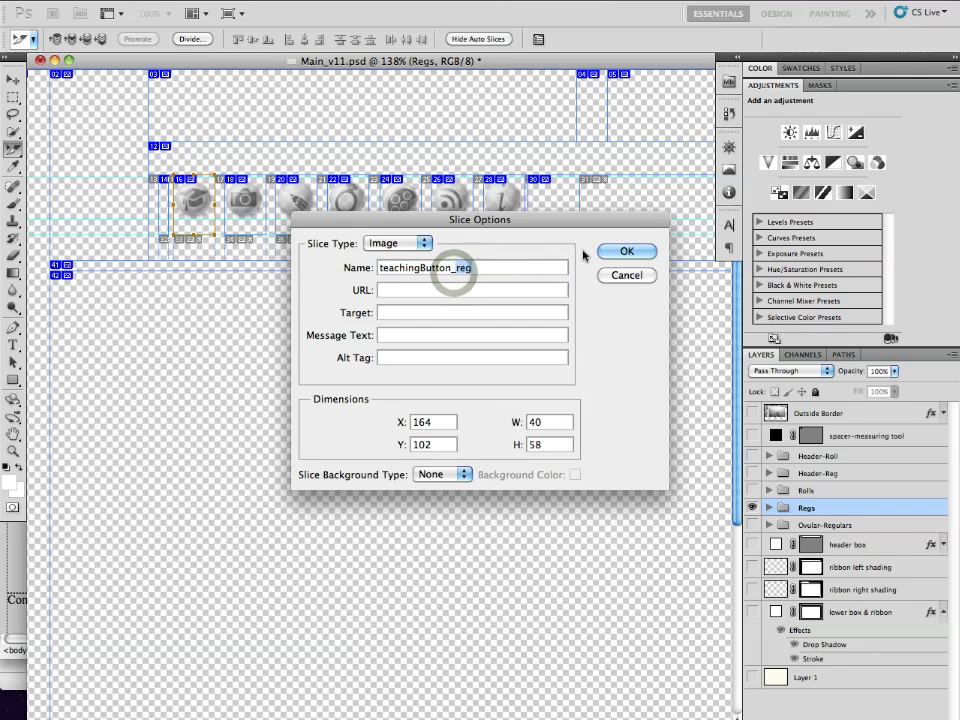
left_click(627, 251)
double_click(245, 205)
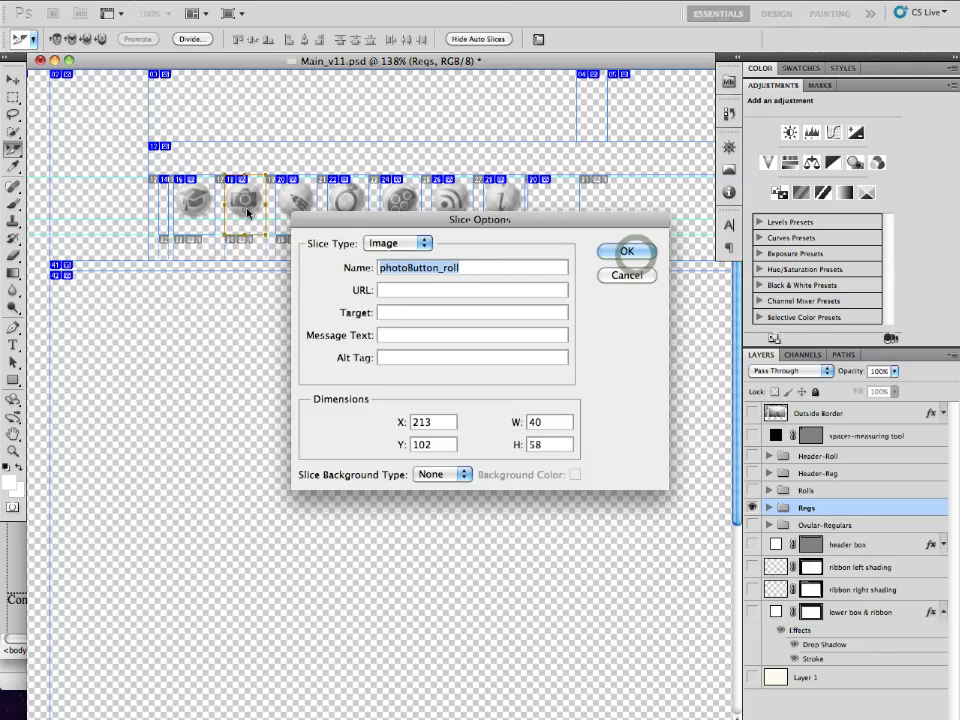
double_click(450, 267)
type("reg")
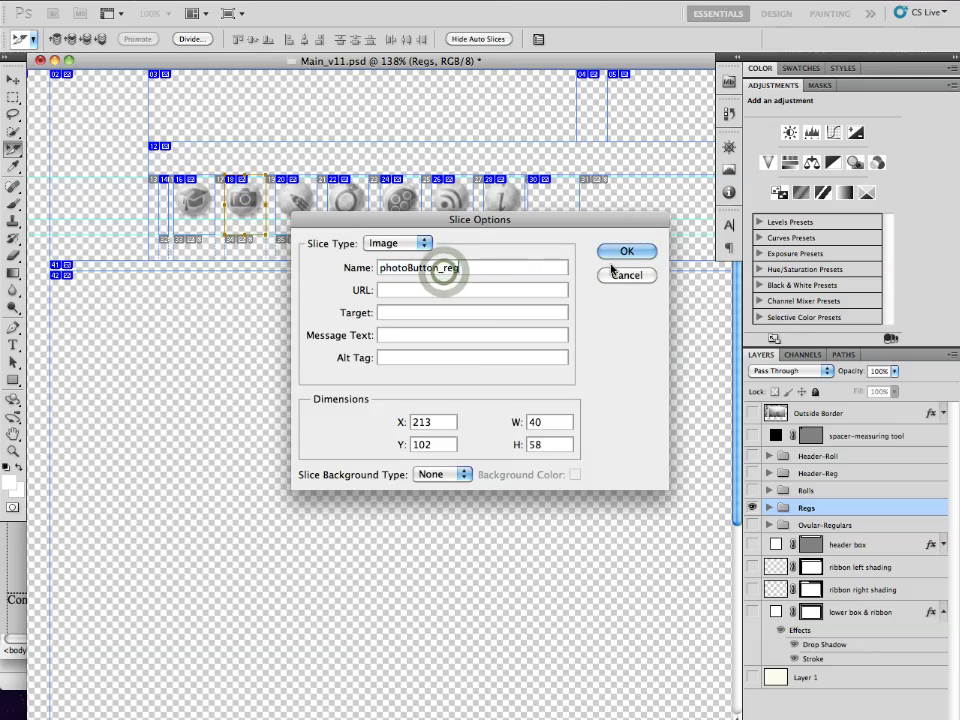
left_click(616, 253)
- Rename the design button's slice as designButton_reg
double_click(302, 205)
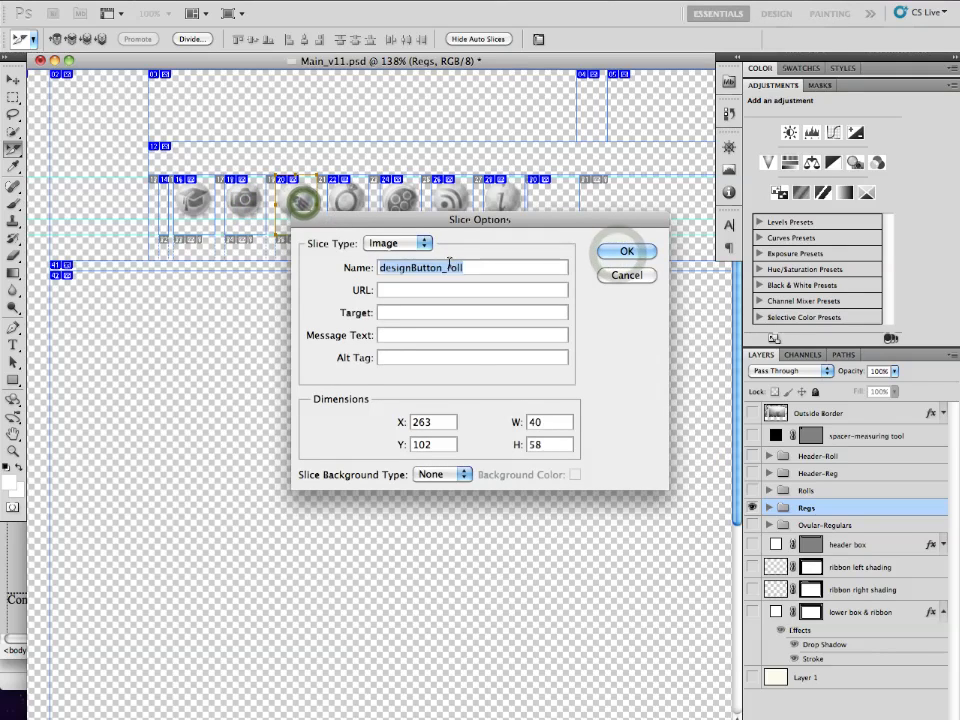
double_click(450, 267)
type("reg")
key("Return")
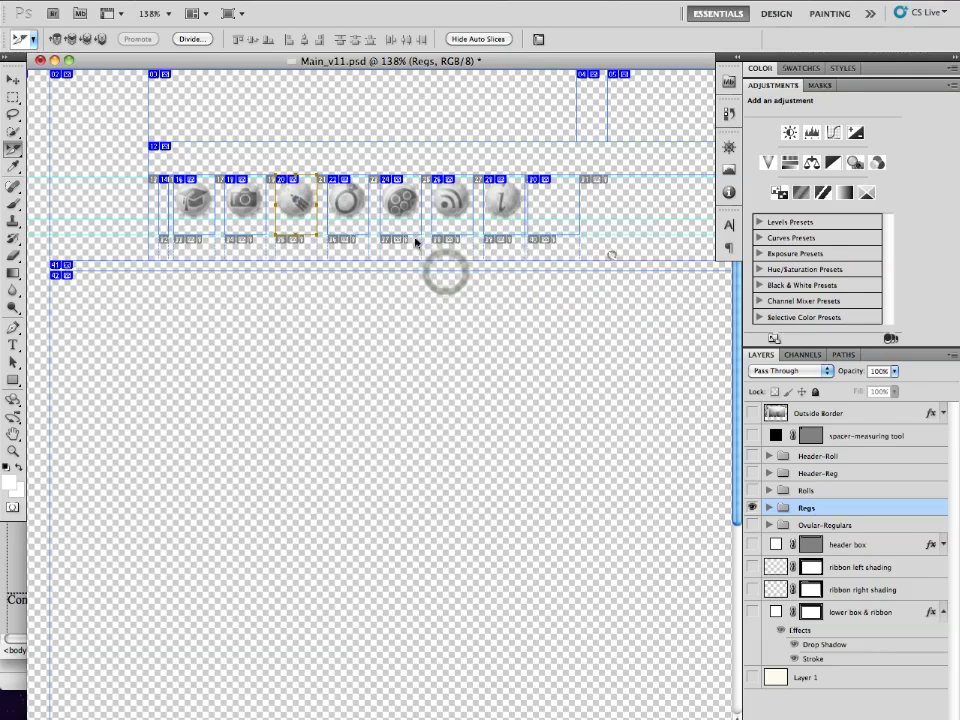
- Change the name suffix to reg for the ring slice and the film-reel slice
double_click(346, 210)
double_click(450, 267)
type("reg")
left_click(612, 253)
double_click(397, 213)
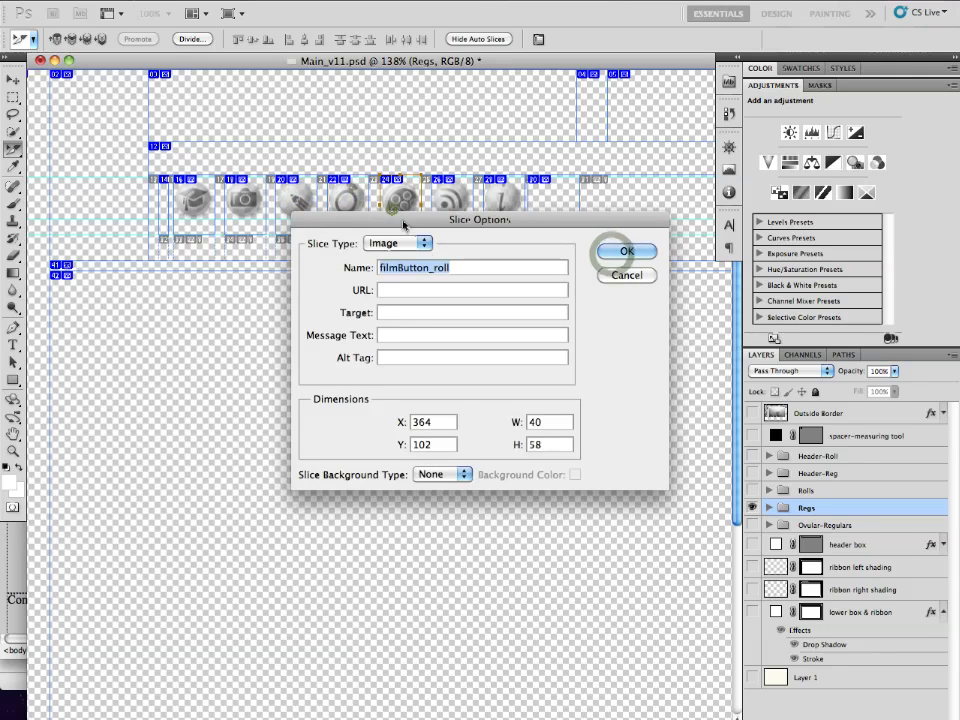
double_click(433, 270)
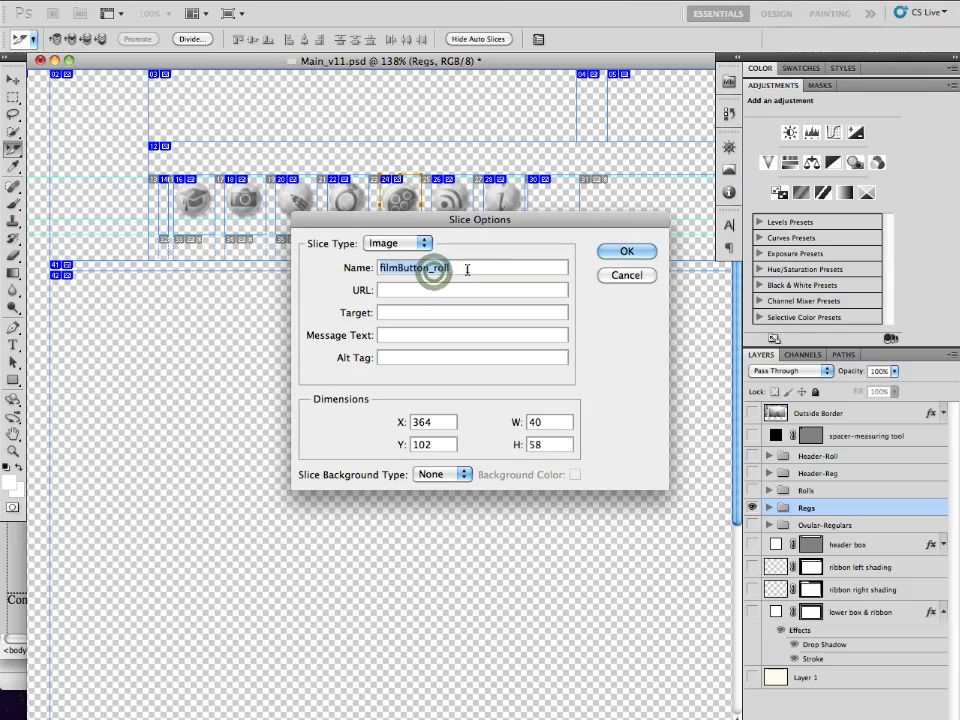
left_click(625, 251)
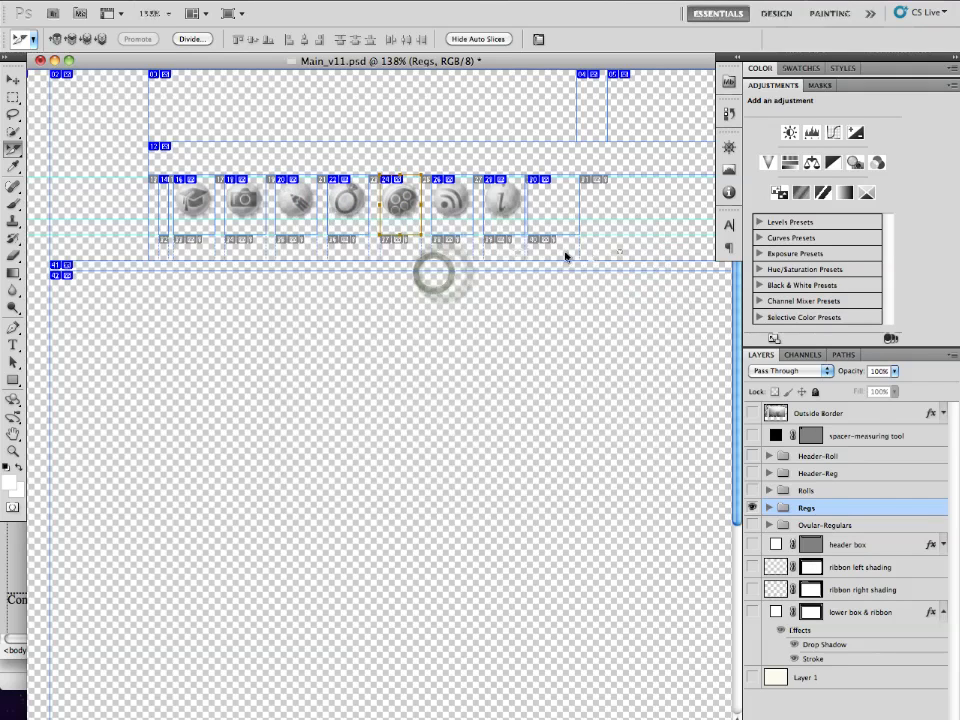
- Change the RSS slice's name suffix to reg and rename the info slice as infoButton_reg
double_click(455, 210)
double_click(441, 268)
type("reg")
left_click(625, 251)
double_click(512, 217)
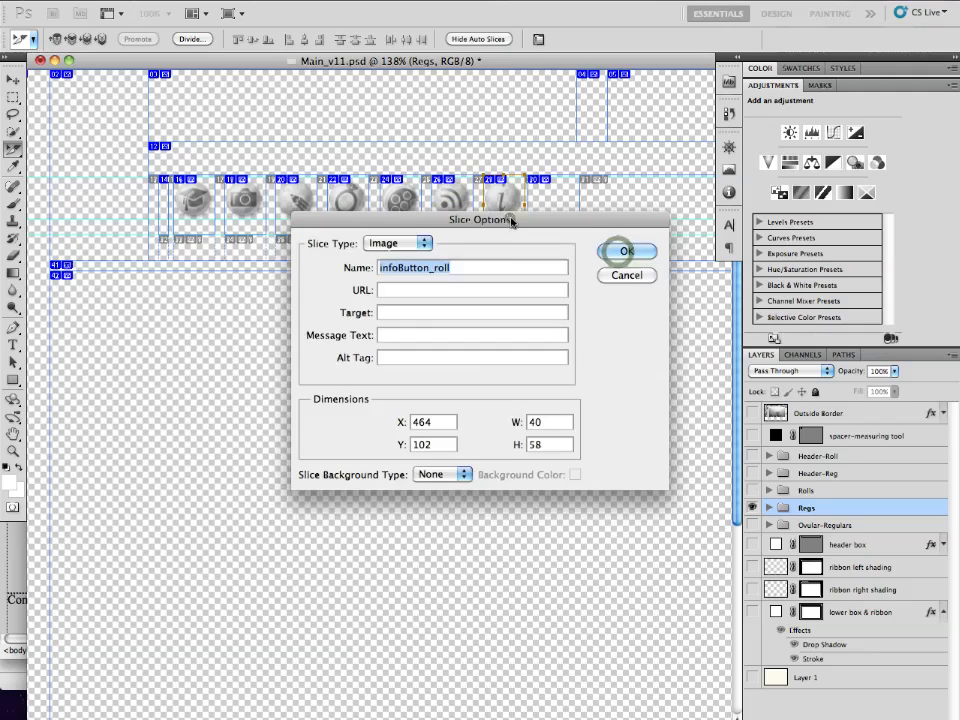
double_click(435, 268)
type("reg")
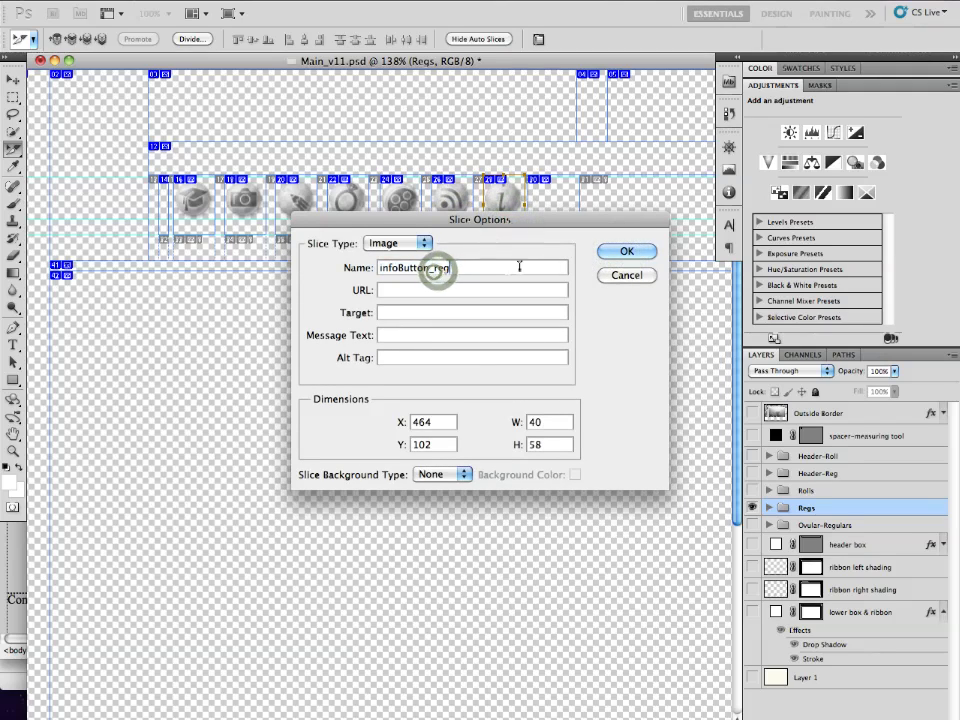
left_click(627, 251)
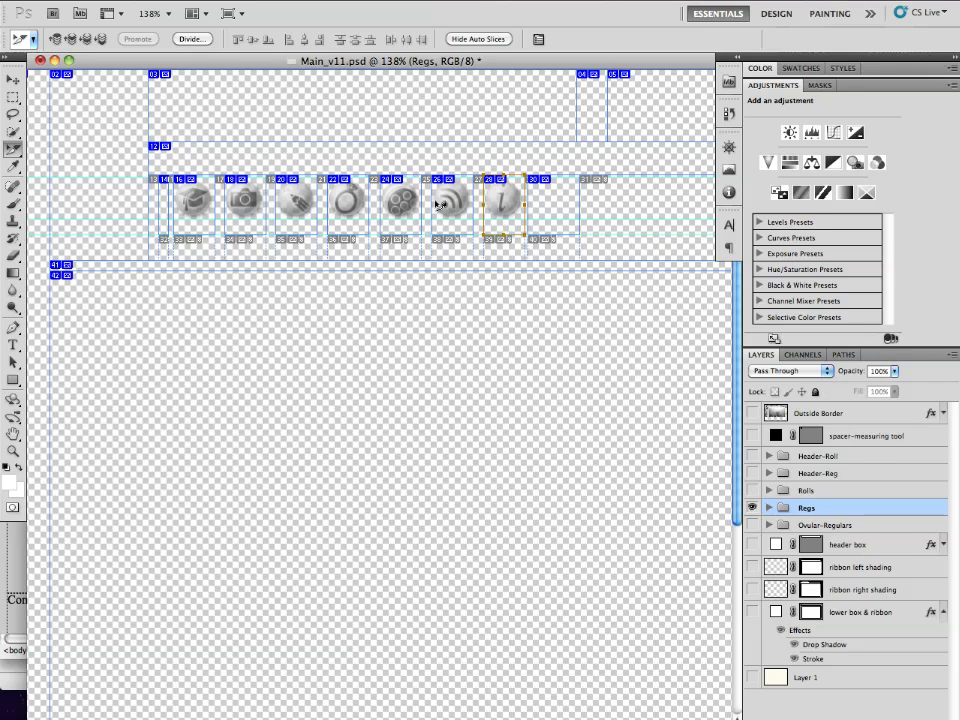
- Select all seven icon button slices and open Save for Web & Devices
left_click(400, 210, "shift")
left_click(345, 210, "shift")
left_click(295, 210, "shift")
left_click(243, 210, "shift")
left_click(201, 212, "shift")
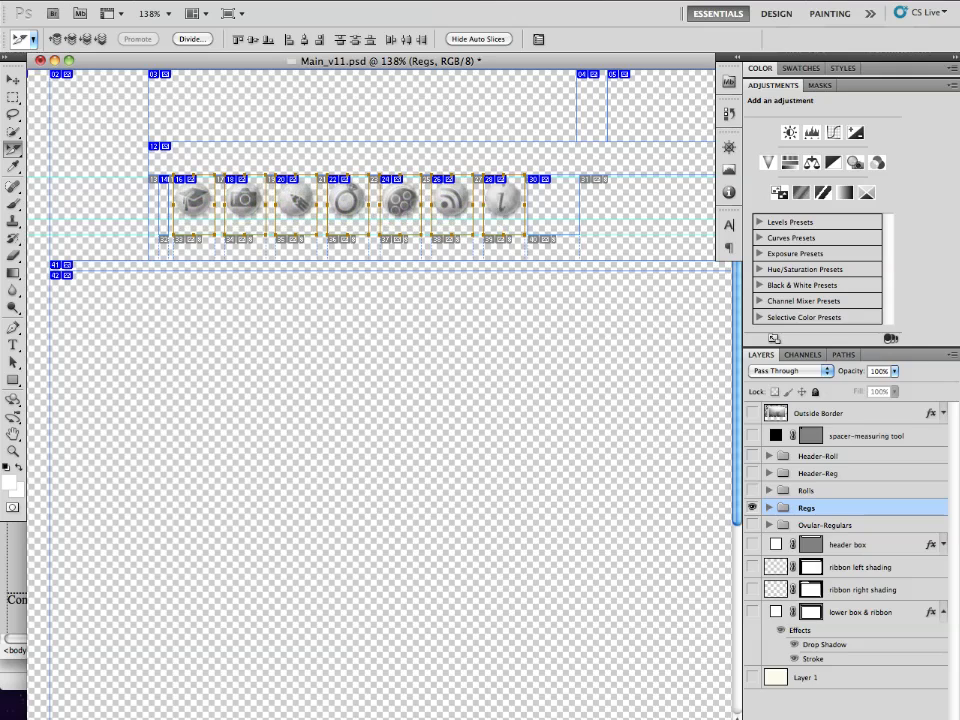
left_click(118, 1)
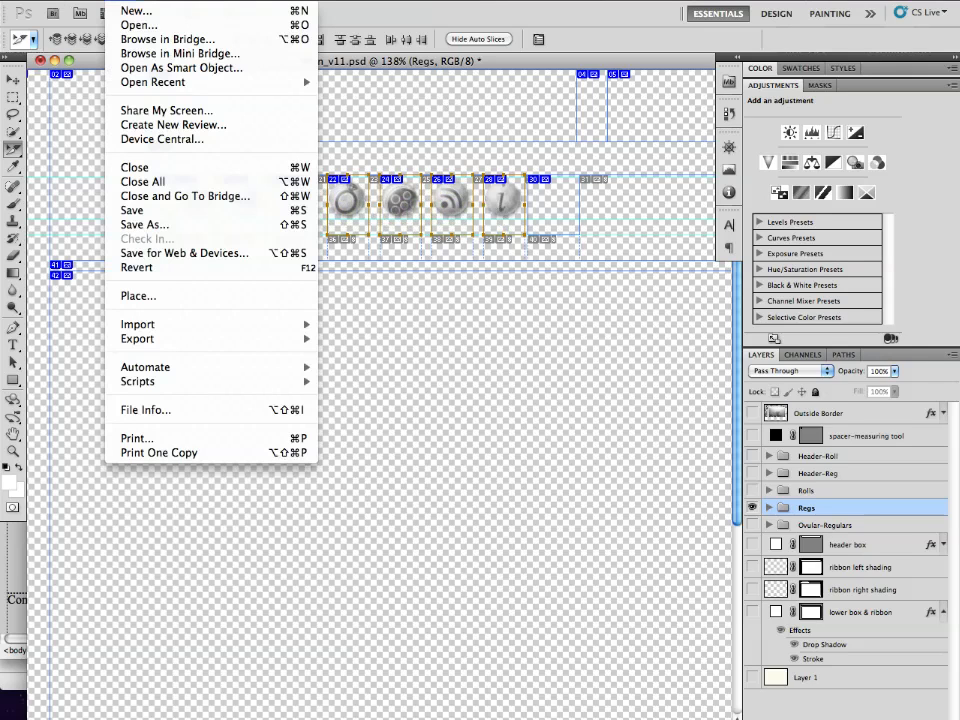
left_click(157, 254)
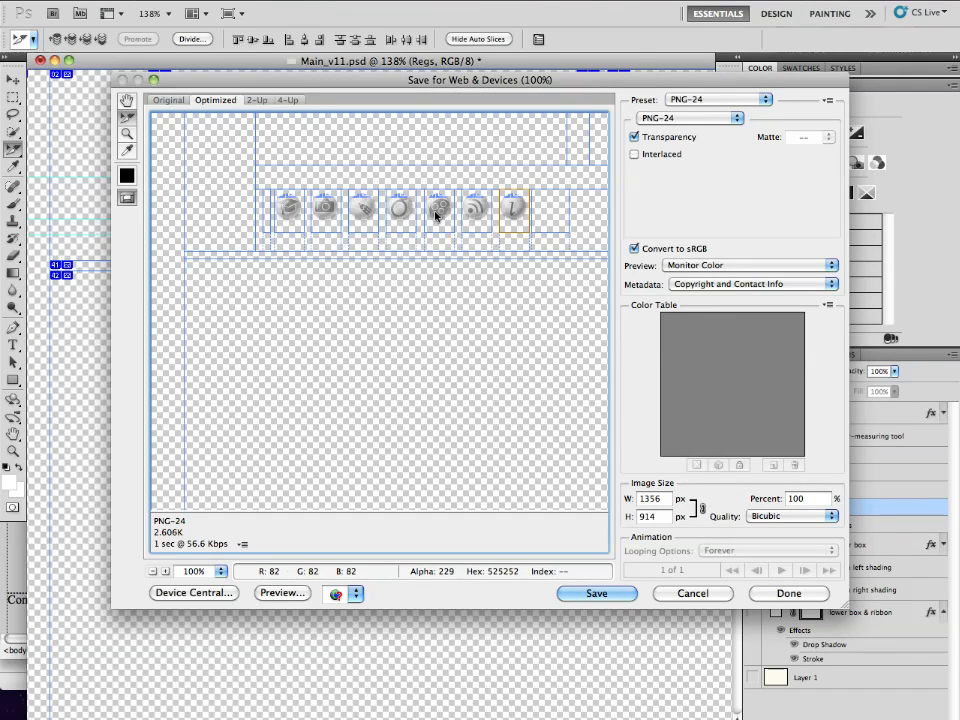
- Add the other six icon button slices to the info slice's selection in the PNG-24 export preview
left_click(479, 217, "shift")
left_click(439, 218, "shift")
left_click(399, 228, "shift")
left_click(362, 222, "shift")
left_click(325, 222, "shift")
left_click(289, 215, "shift")
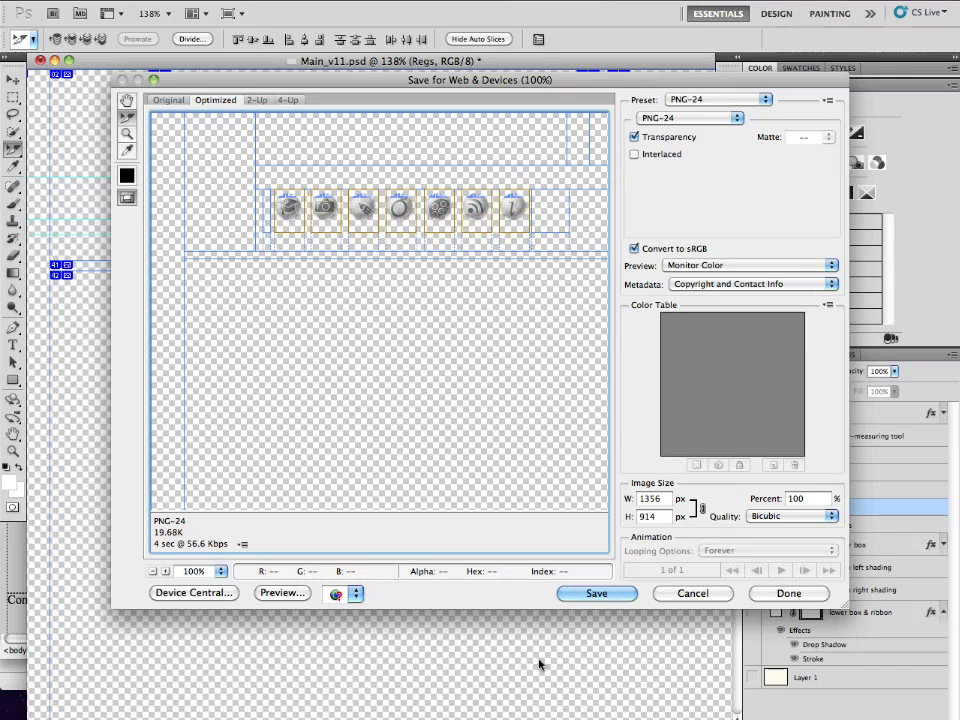
- Save the selected slices to the FinalWebsite folder, with format Images Only and slices set to Selected Slices
left_click(597, 594)
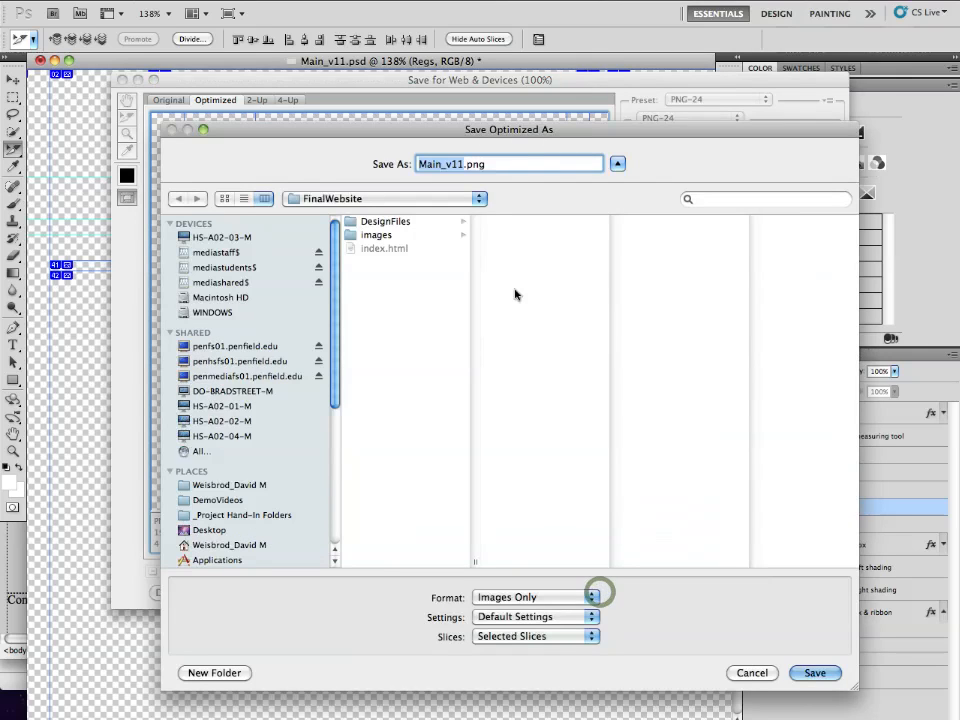
left_click(397, 236)
left_click(415, 283)
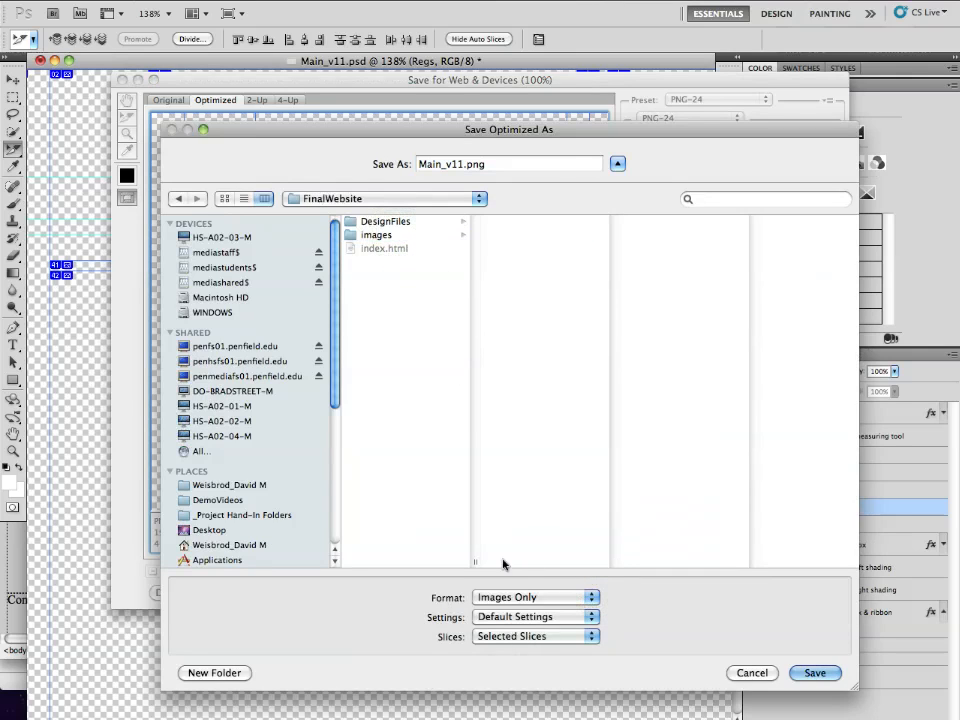
left_click(506, 598)
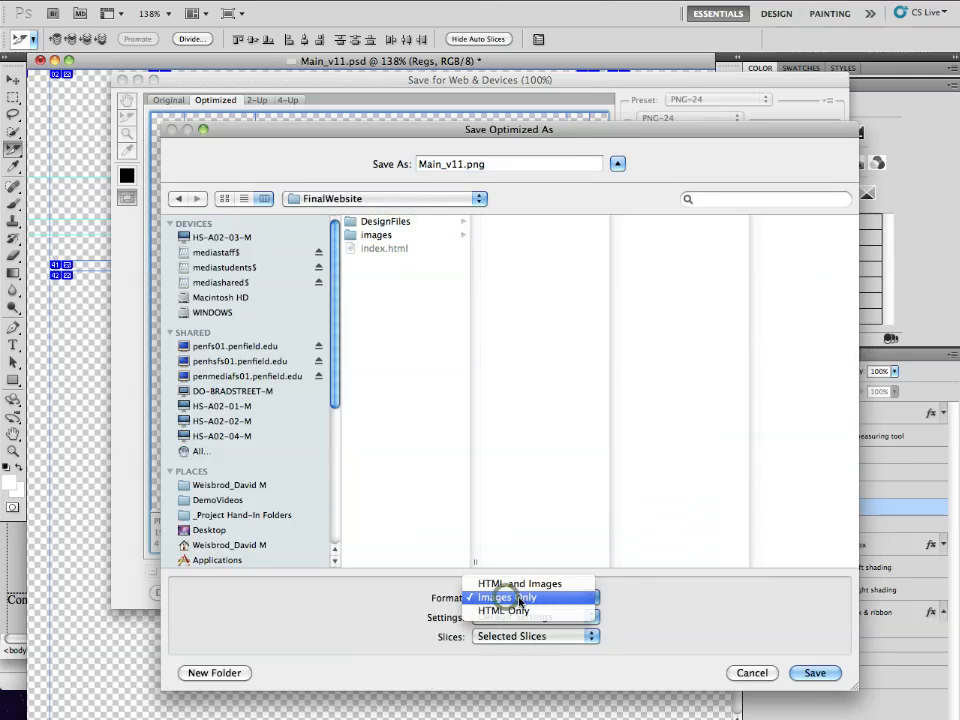
left_click(510, 600)
left_click(520, 637)
left_click(521, 638)
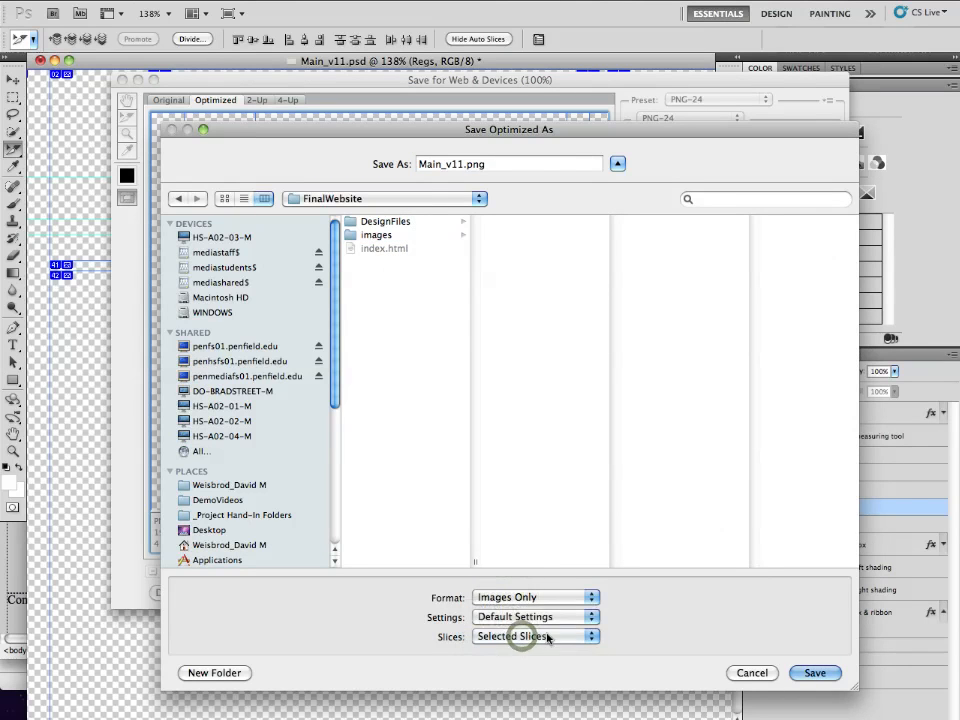
left_click(815, 672)
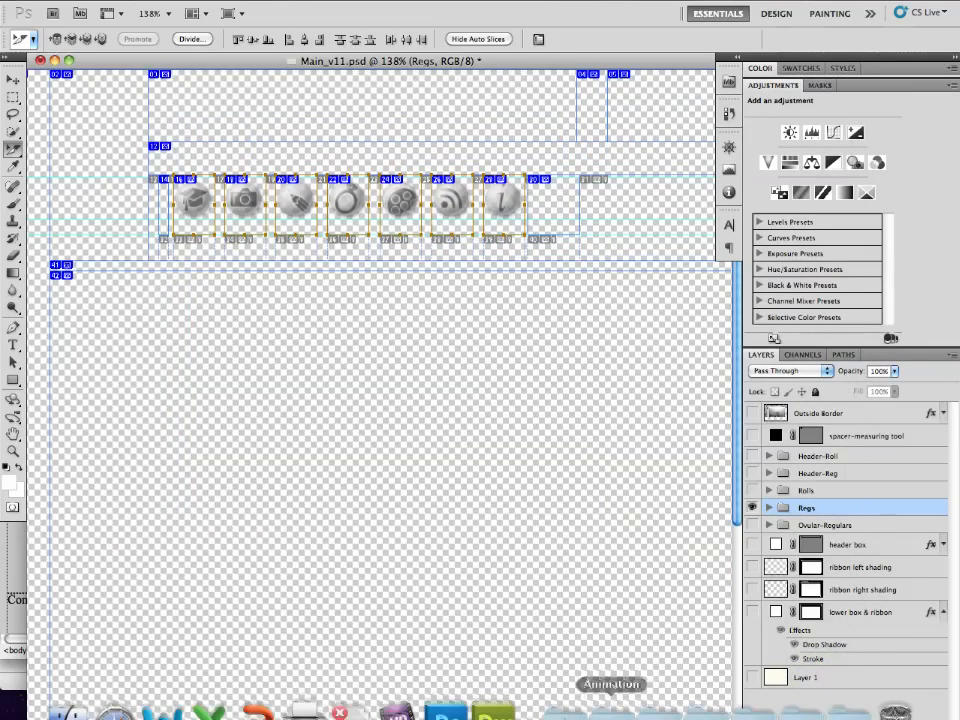
- Switch to Dreamweaver and reveal the site's images folder in Finder to check the exported regular-state button files
left_click(497, 702)
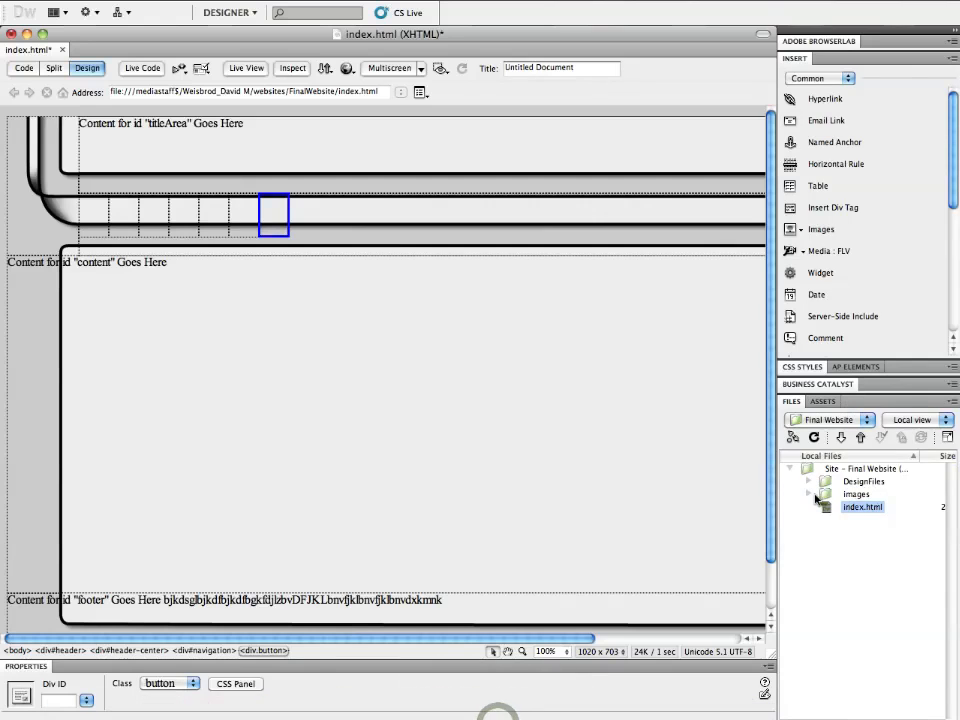
left_click(864, 456)
left_click(808, 494)
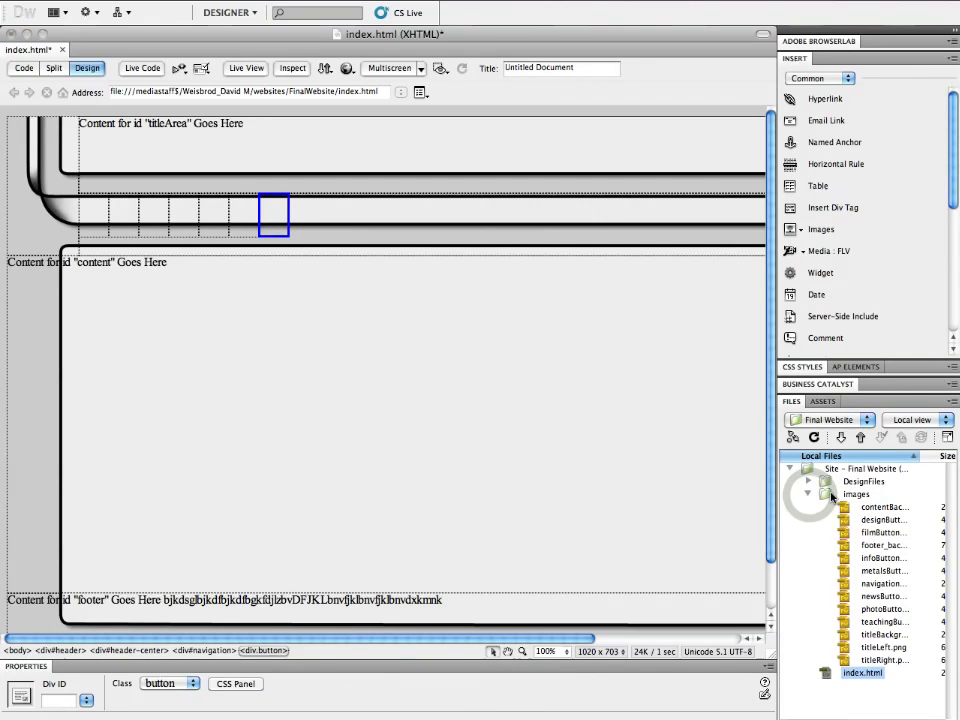
right_click(775, 494)
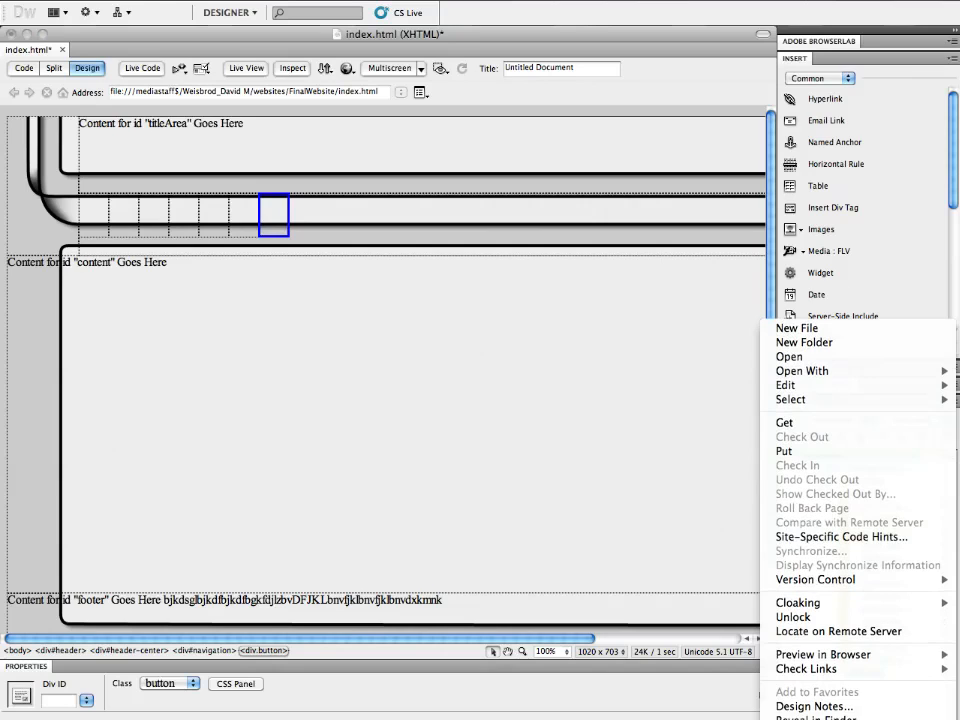
left_click(850, 715)
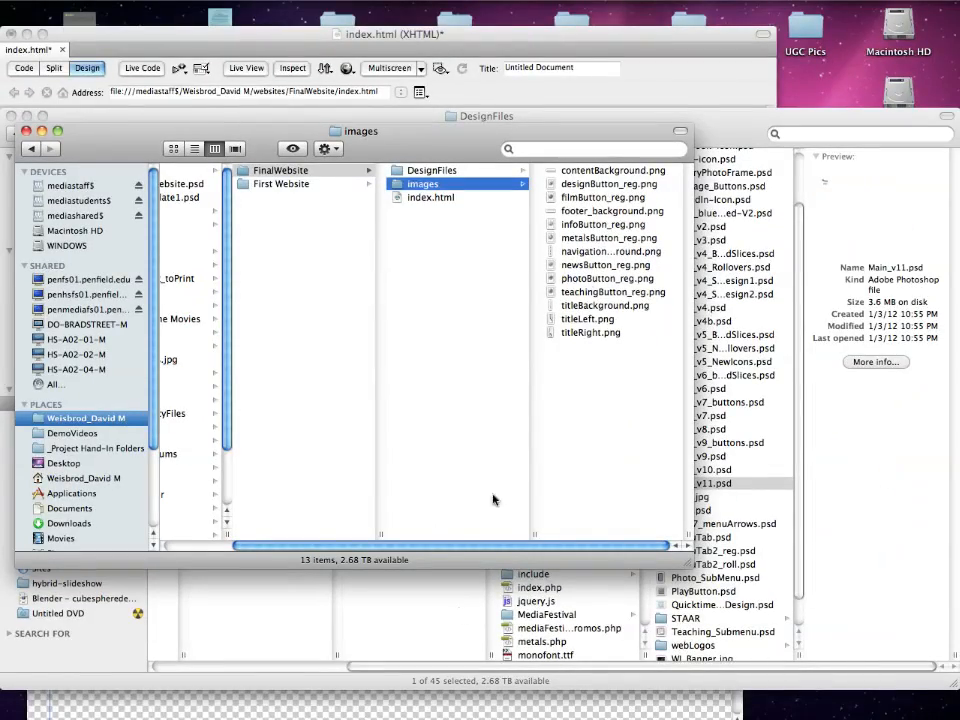
- Switch to Photoshop, show the Rolls layer group and hide the Regs group
left_click(446, 710)
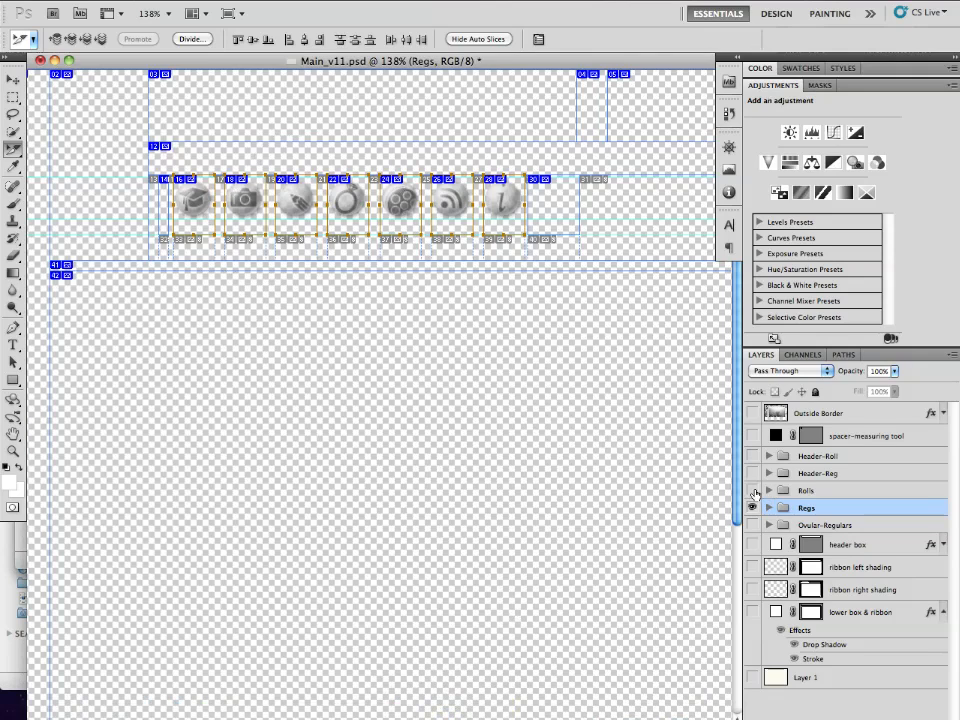
left_click(752, 490)
left_click(752, 508)
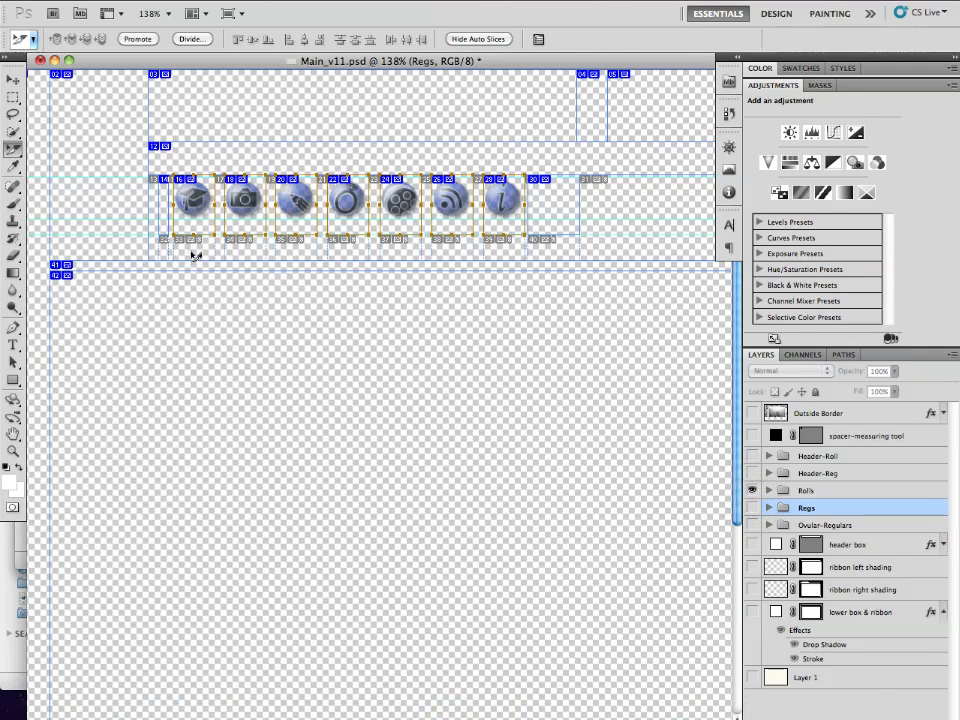
- Rename the graduation-cap icon's slice as teachingButton_roll
double_click(199, 213)
left_click(468, 269)
key("BackSpace")
key("BackSpace")
type("oll")
left_click_drag(456, 269, 505, 270)
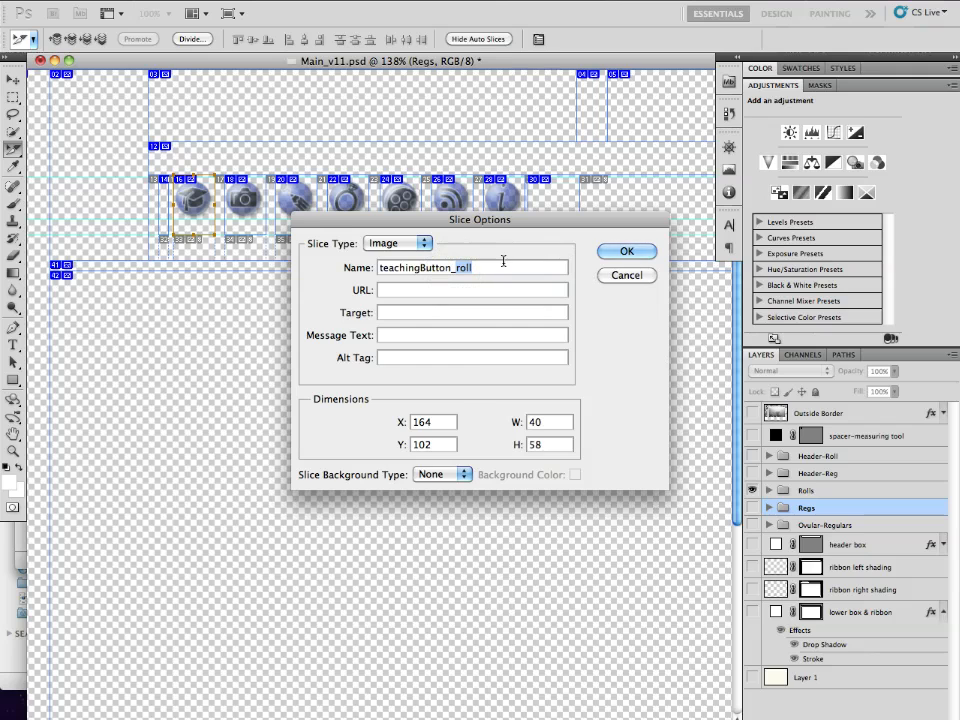
left_click(627, 251)
- Rename the camera icon's slice as photoButton_roll and the neighbouring design icon's slice as designButton_roll
double_click(236, 205)
left_click_drag(445, 269, 460, 269)
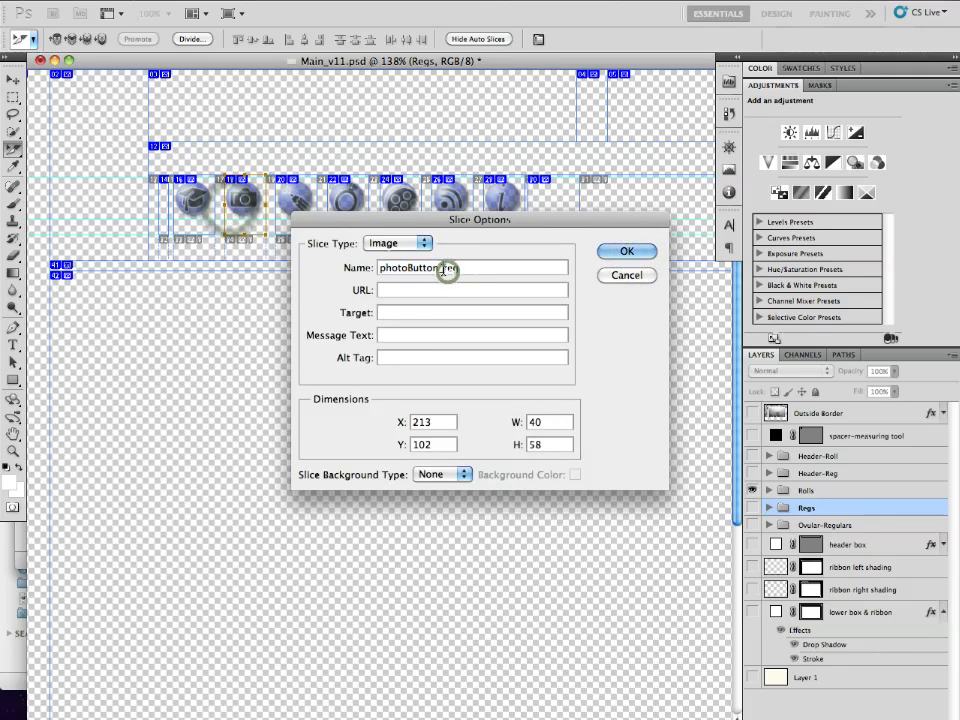
left_click(622, 252)
double_click(306, 210)
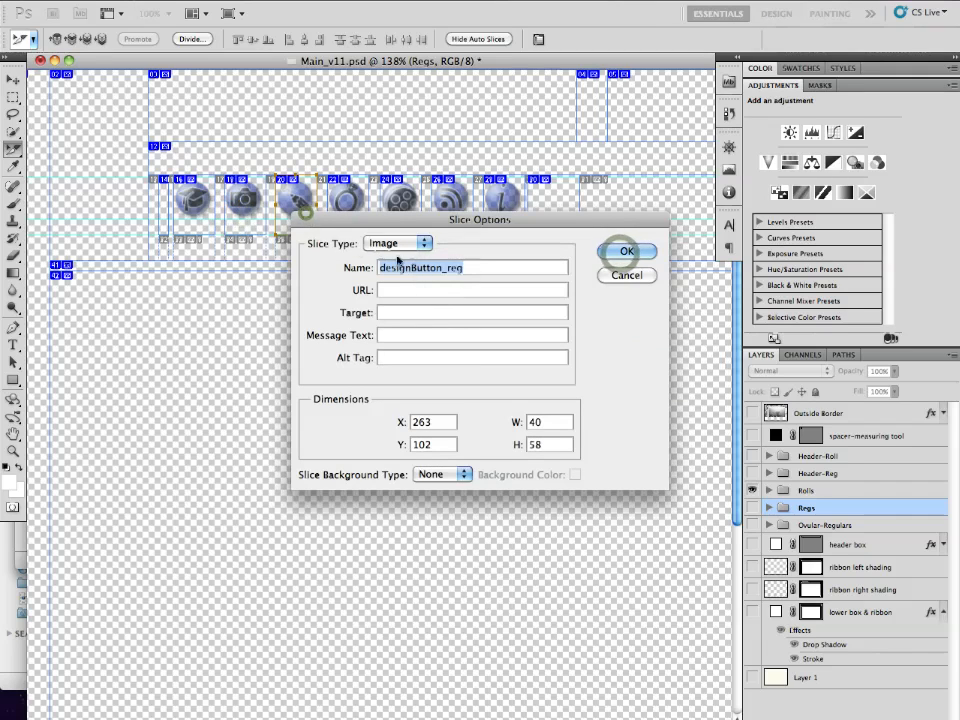
left_click_drag(448, 270, 481, 271)
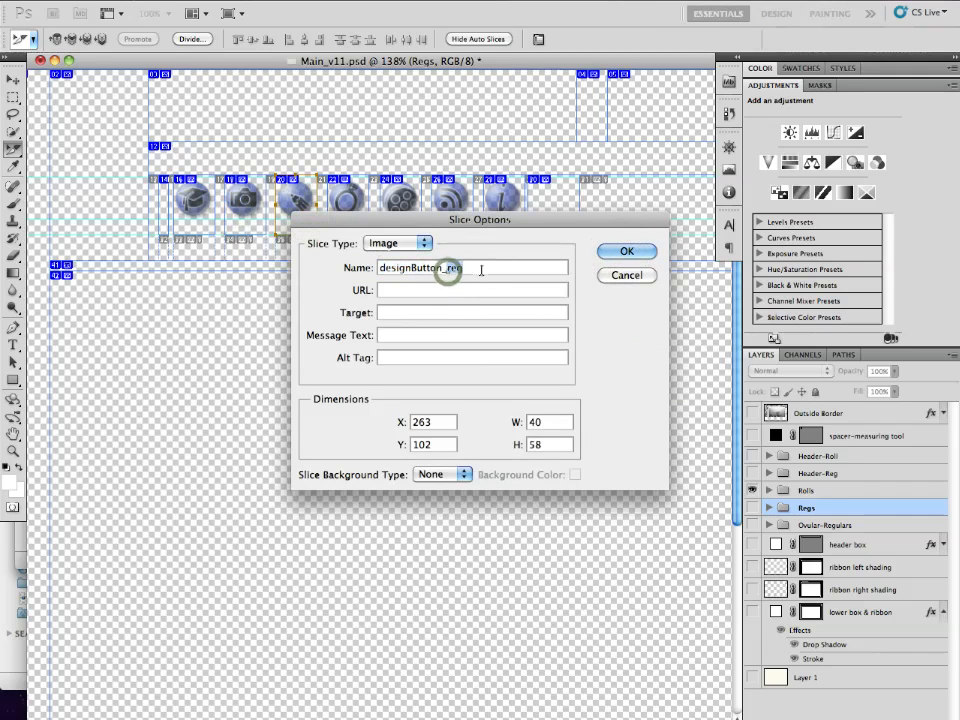
type("roll")
left_click(620, 252)
- Rename the ring icon's slice as metalsButton_roll and the film reel icon's slice as filmButton_roll
double_click(350, 215)
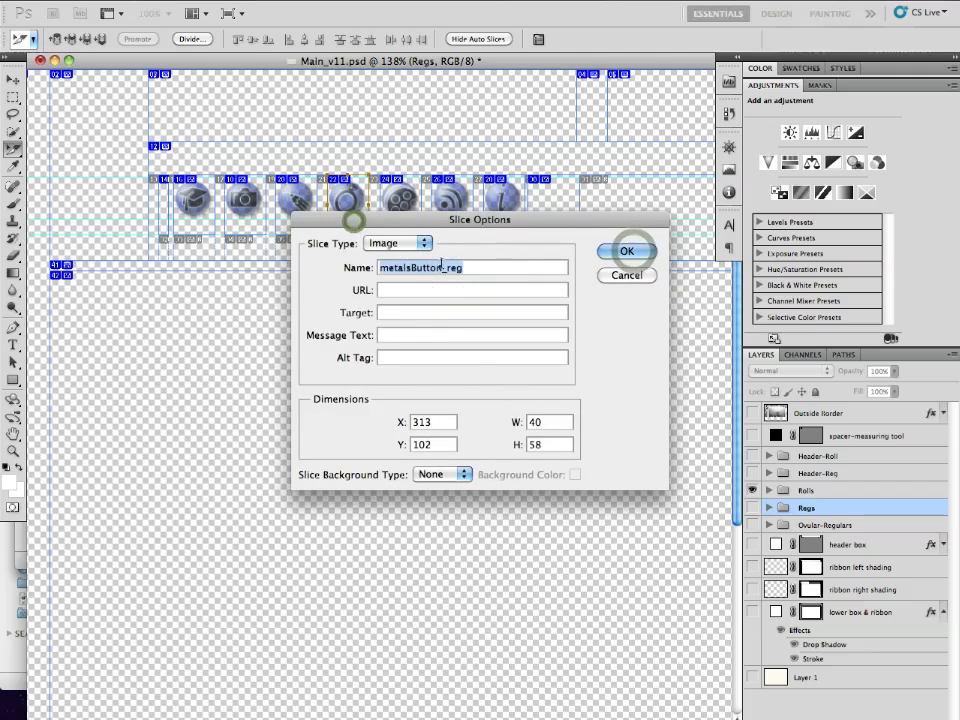
left_click_drag(448, 268, 515, 265)
left_click(620, 252)
double_click(397, 203)
double_click(434, 270)
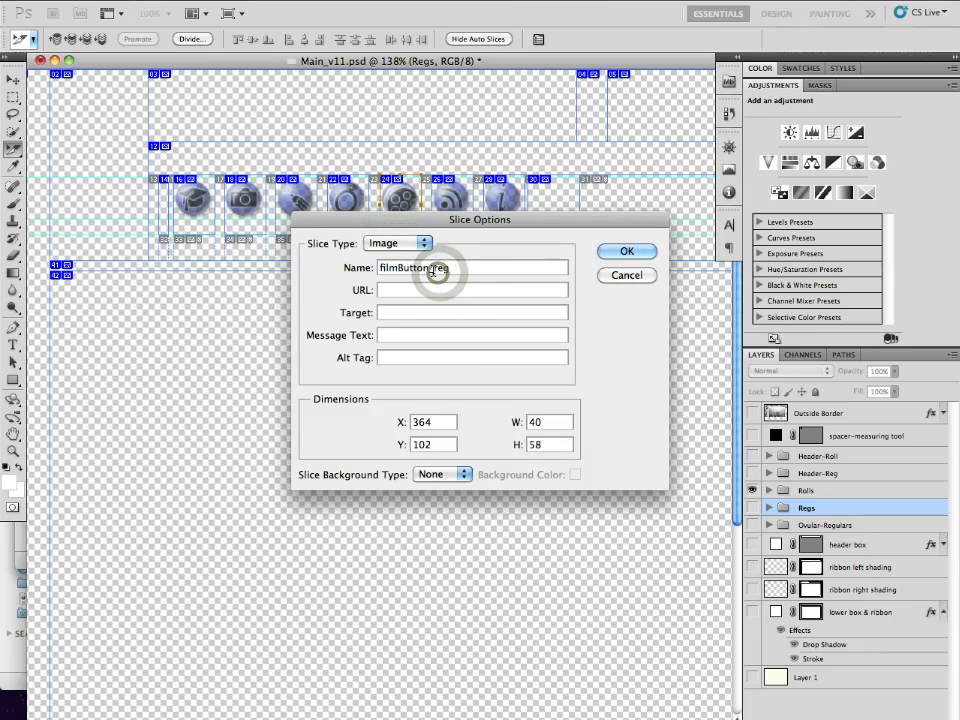
left_click(622, 252)
- Rename the RSS icon's slice as newsButton_roll and the info icon's slice as infoButton_roll
double_click(451, 201)
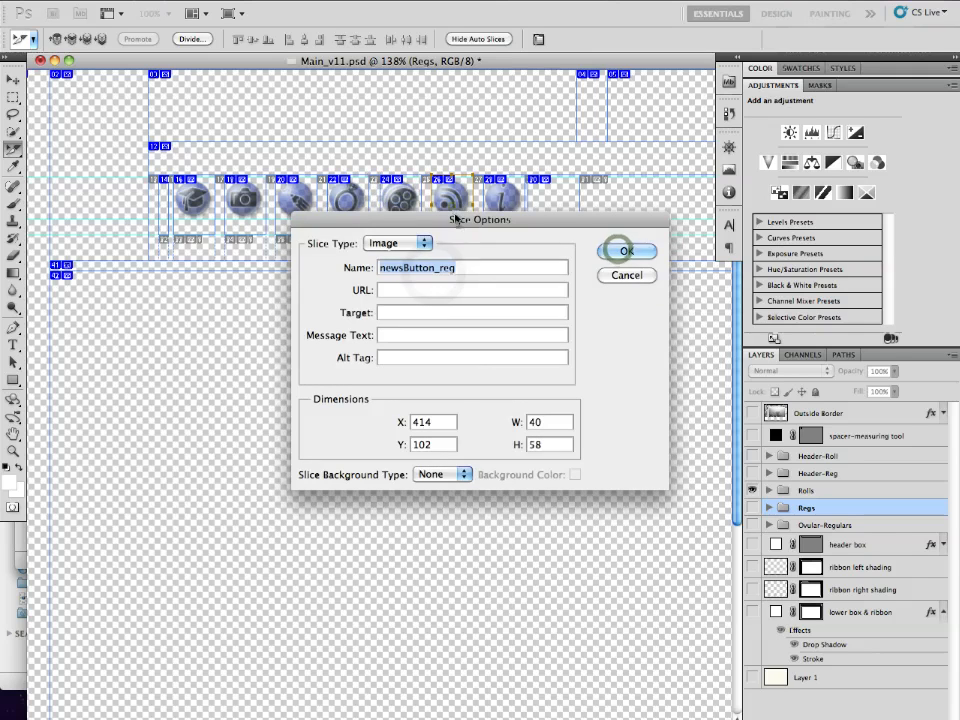
double_click(443, 267)
type("roll")
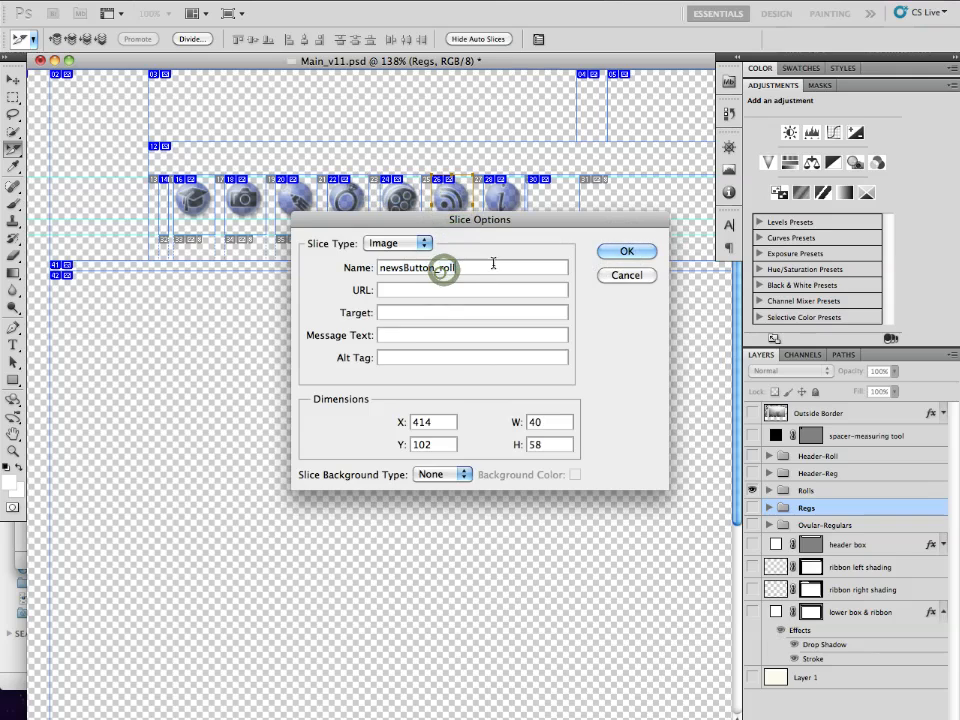
left_click(627, 252)
double_click(505, 200)
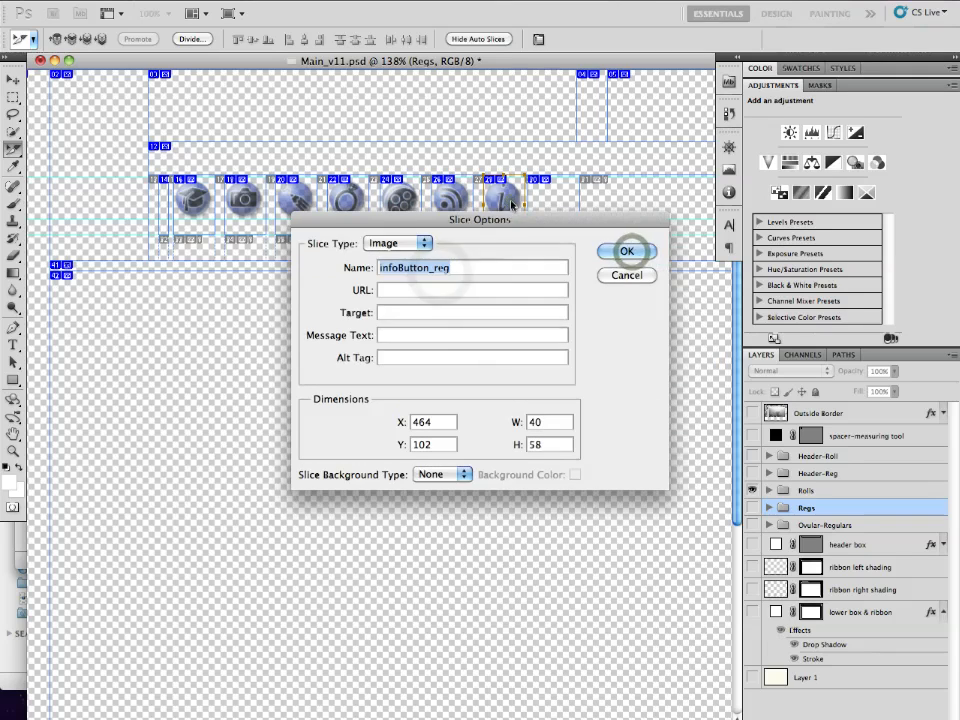
double_click(435, 268)
type("roll")
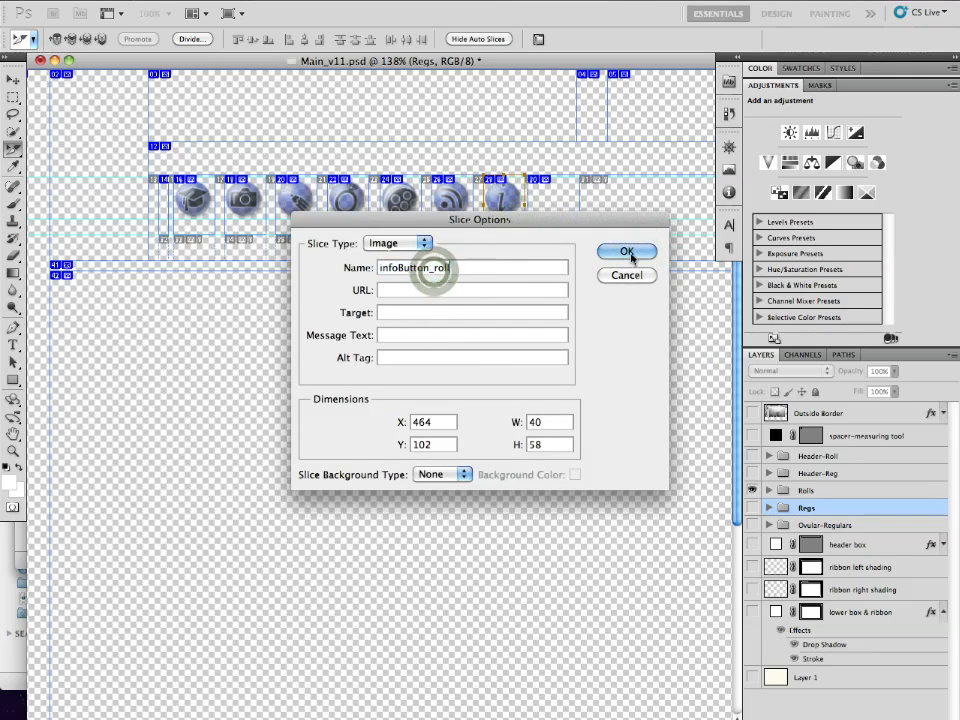
left_click(626, 252)
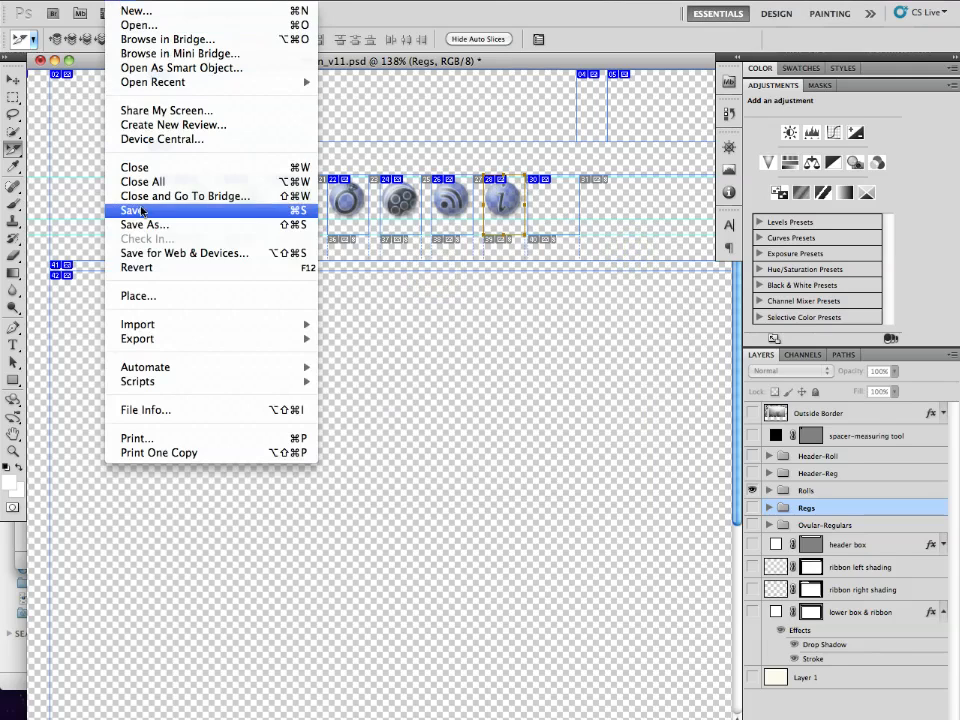
- Export the seven rollover icon slices as PNG-24 images with transparency through Save for Web & Devices
left_click(144, 252)
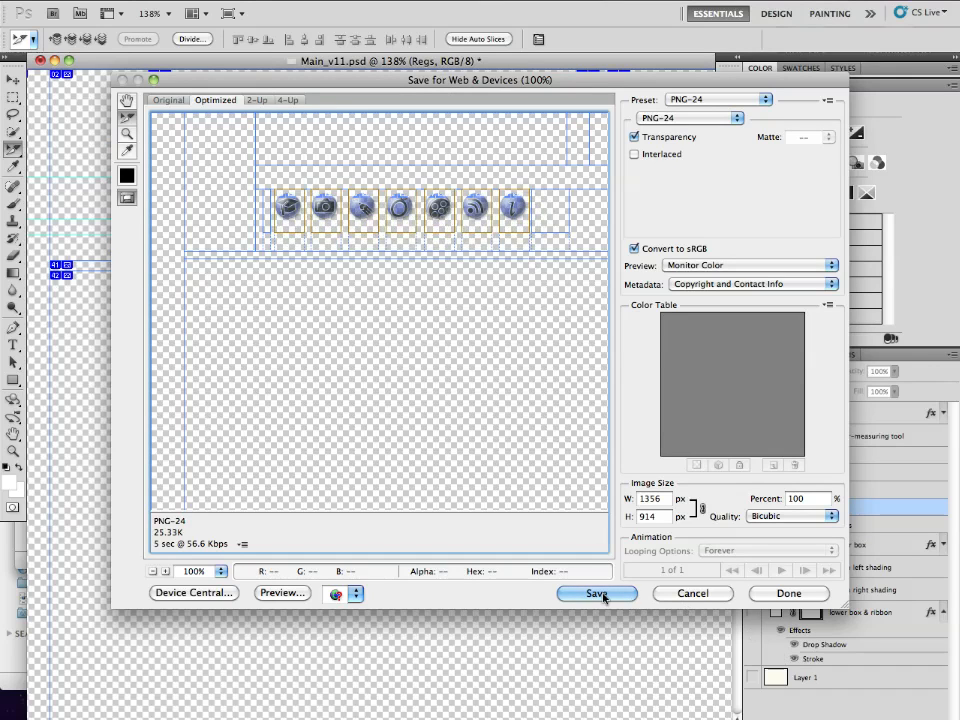
left_click(603, 597)
left_click(815, 672)
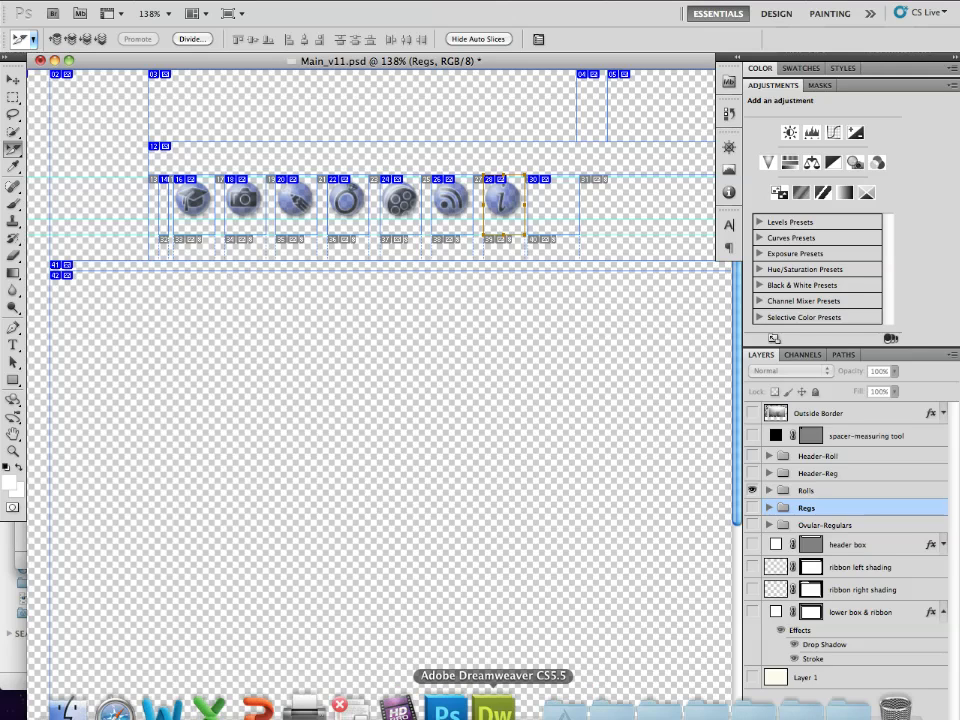
- Switch to Dreamweaver and reveal the images folder in Finder to check for the exported rollover button files
left_click(497, 703)
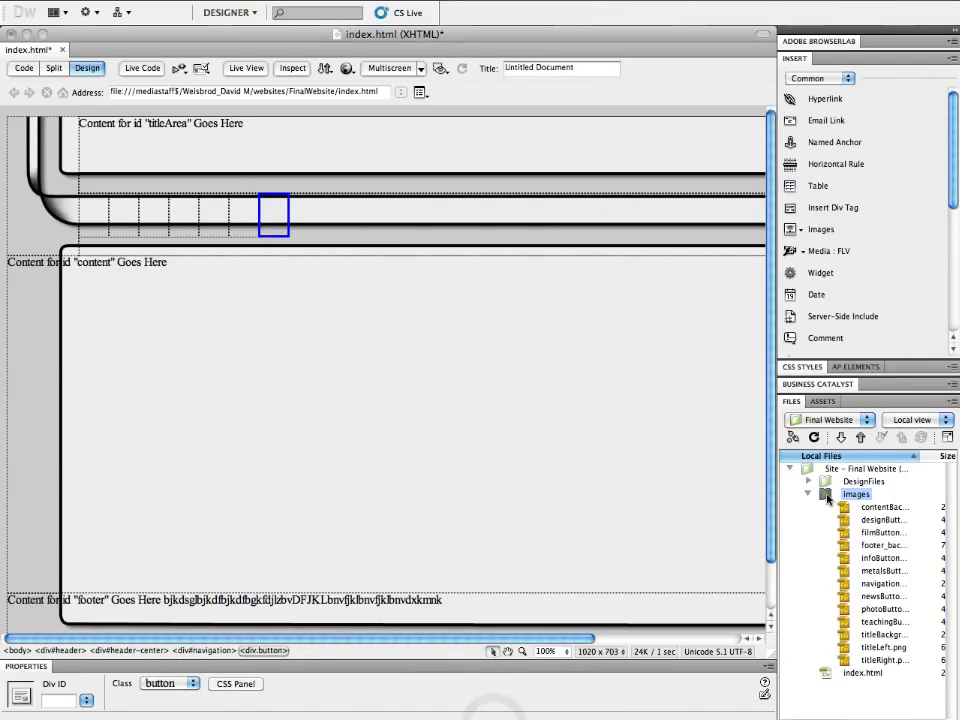
right_click(827, 496)
left_click(827, 501)
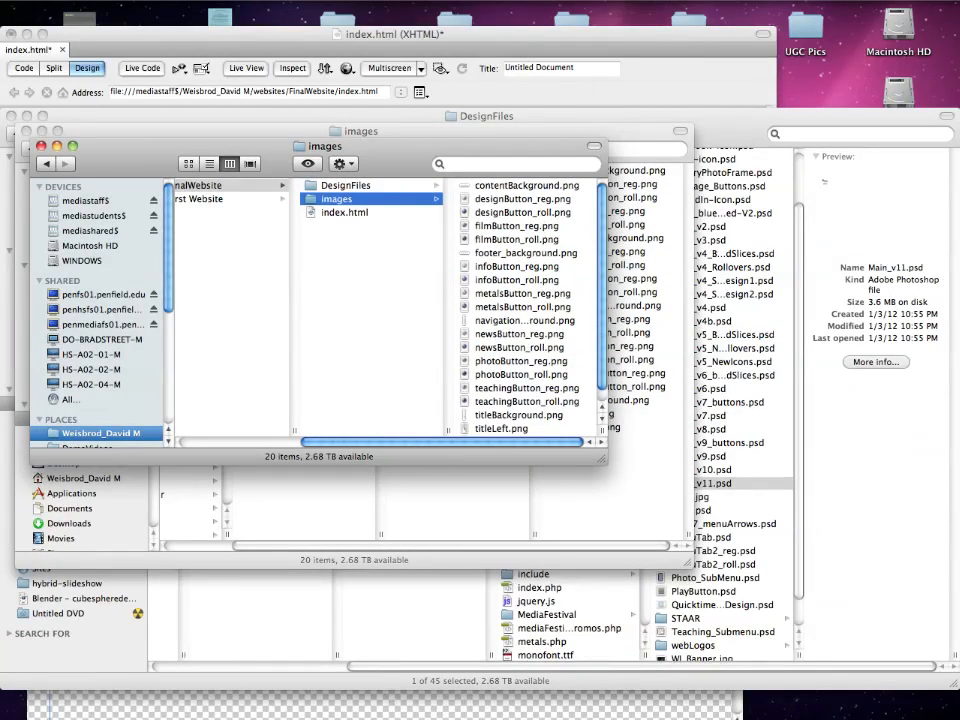
- Return to Dreamweaver, refresh the site's file list and widen the file name column, leaving the images folder collapsed
left_click(495, 699)
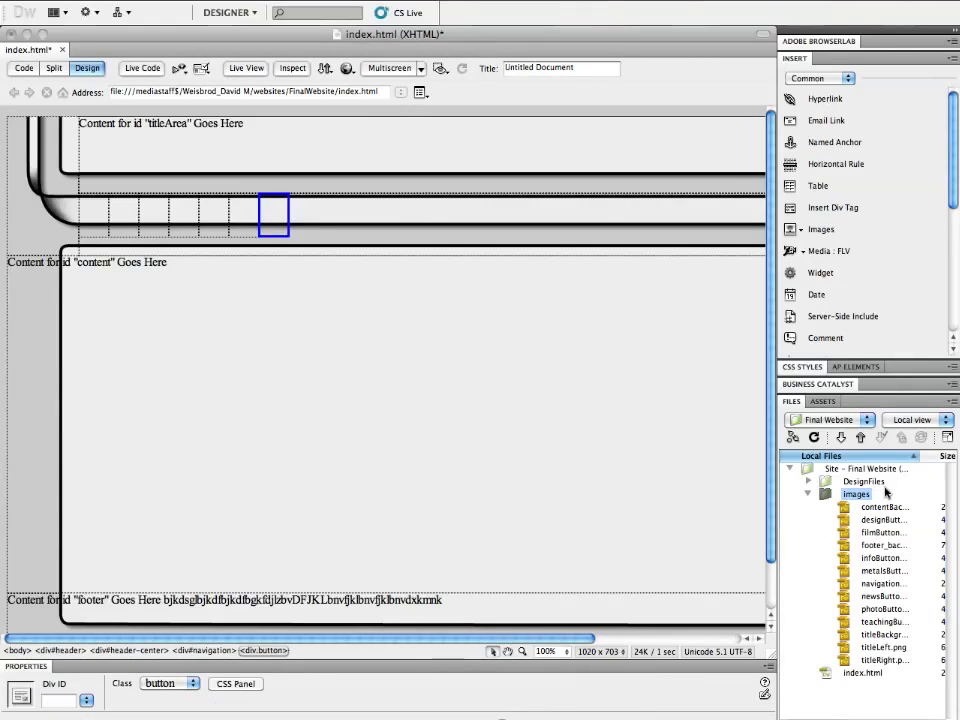
left_click(813, 438)
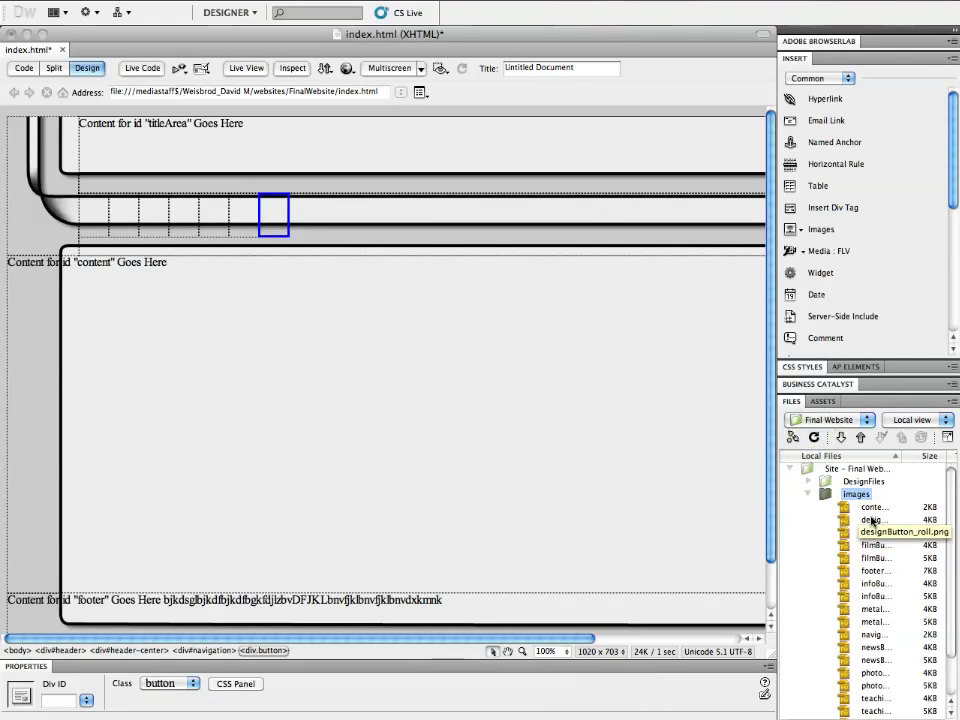
left_click_drag(899, 458, 945, 458)
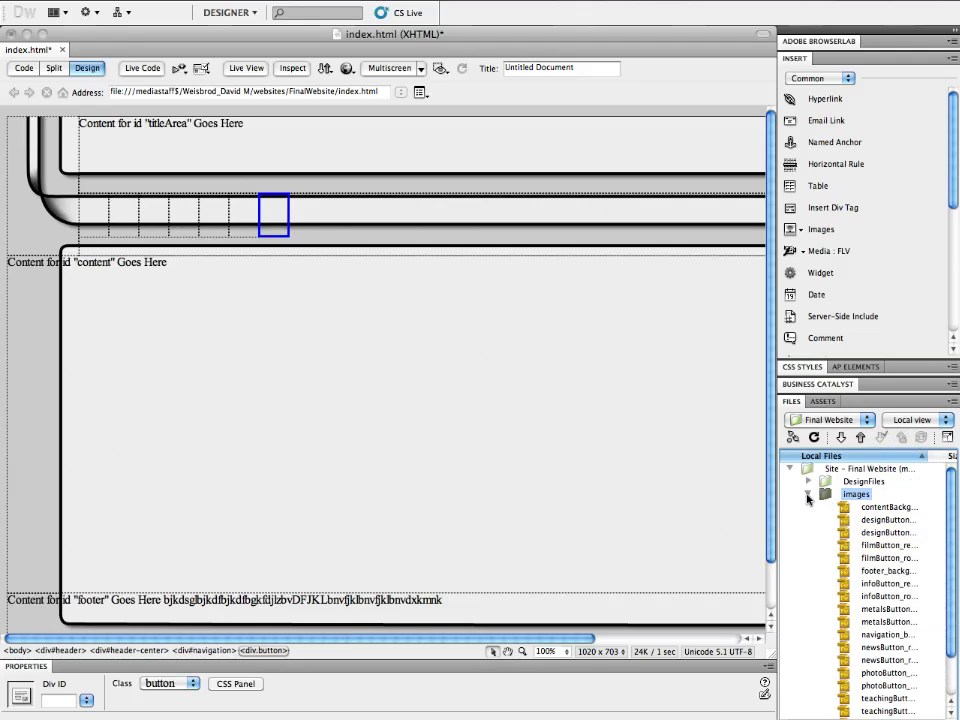
left_click(808, 496)
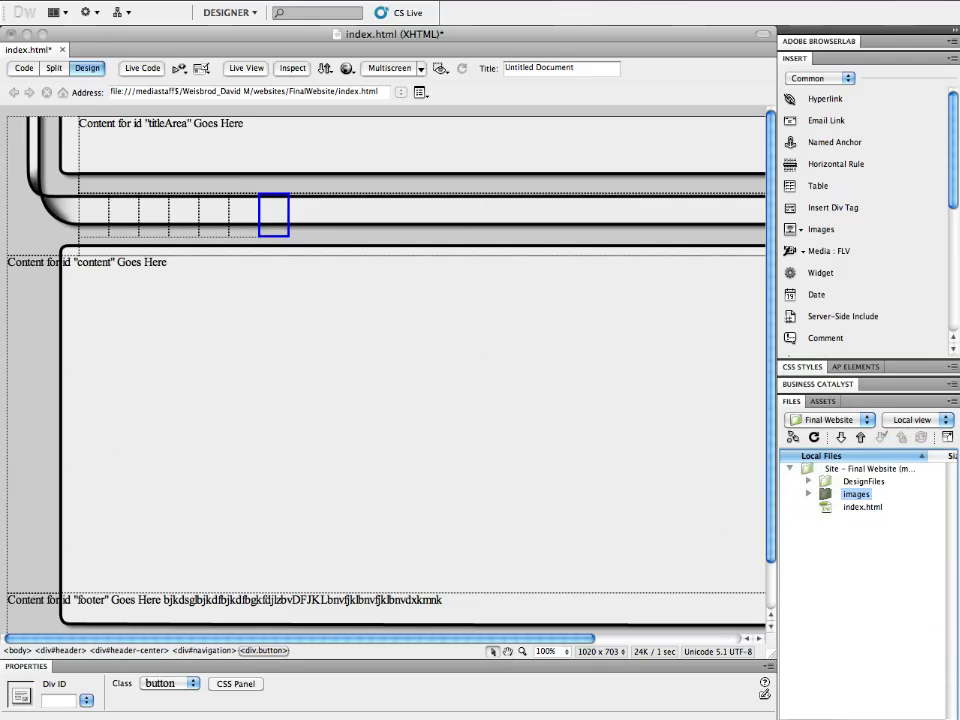
- Try to place the insertion point inside the first button div of the navigation area in the design view
left_click(94, 214)
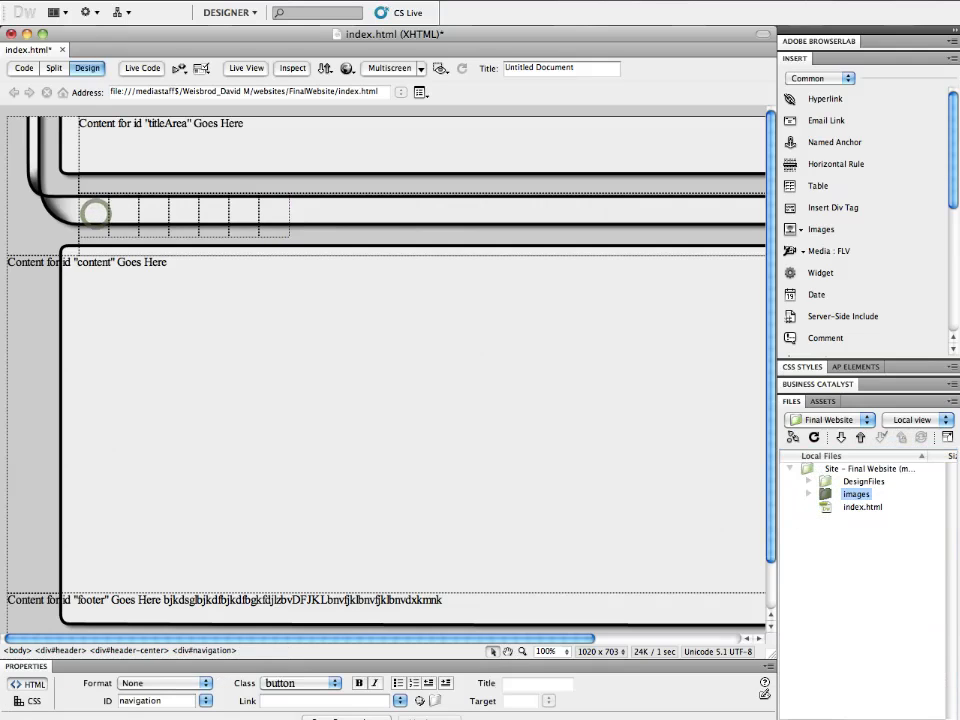
left_click(82, 205)
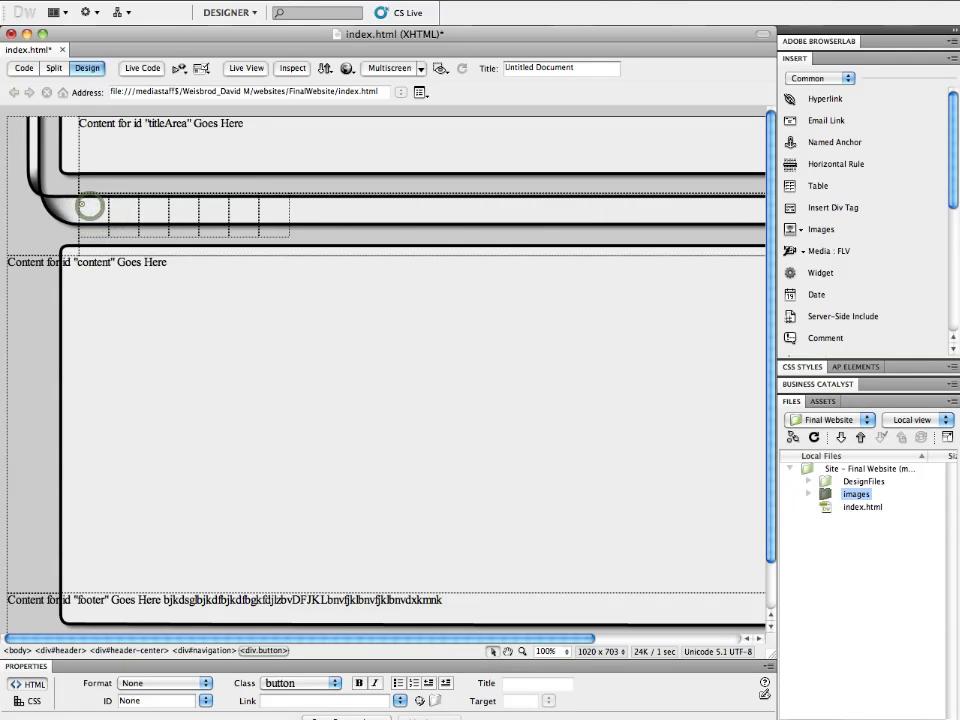
left_click(90, 236)
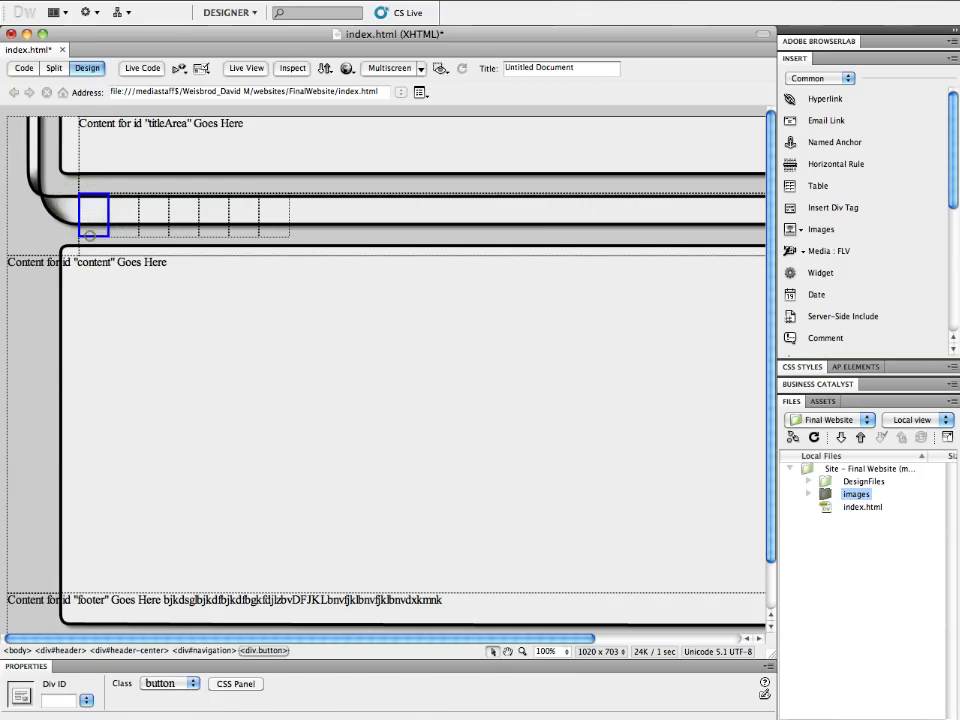
left_click(86, 209)
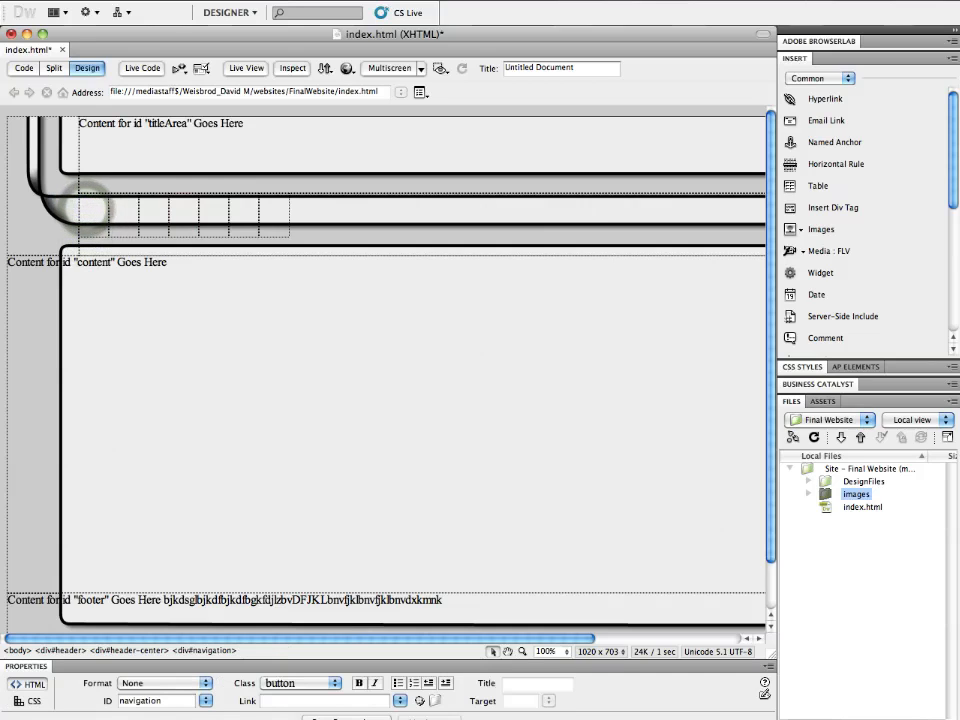
left_click(78, 209)
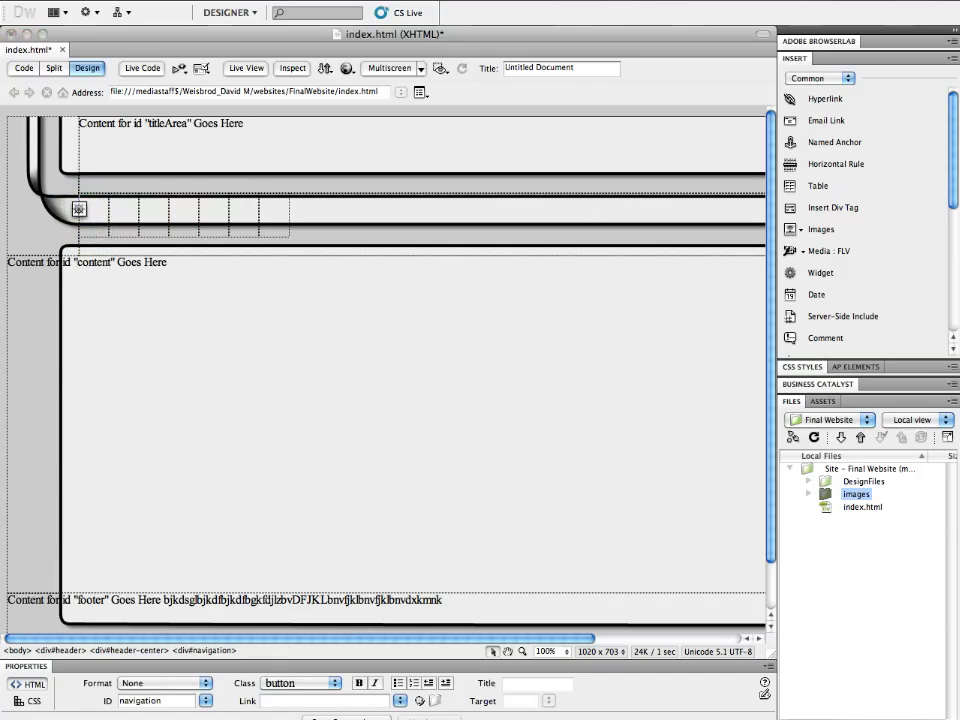
- Show code and design side by side and place the insertion point inside the first button div
left_click(53, 68)
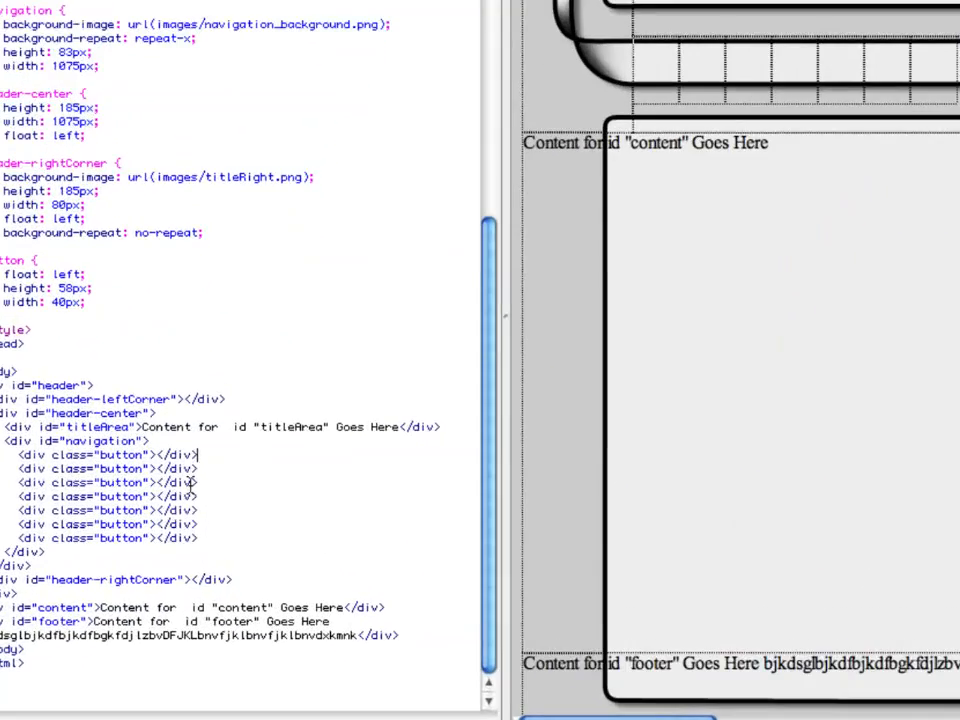
left_click(199, 455)
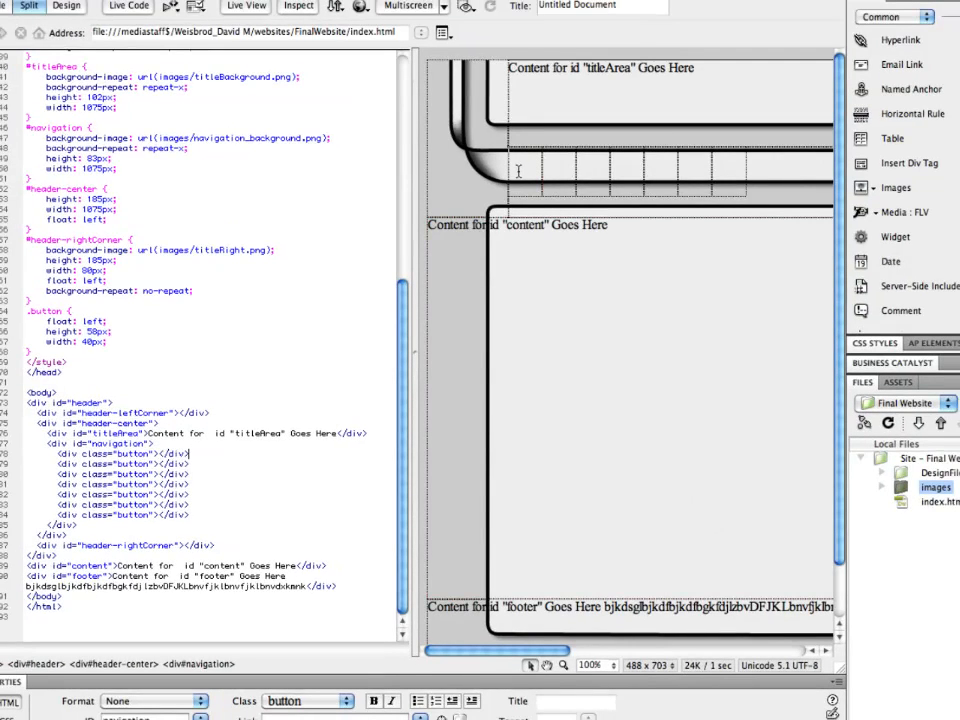
left_click(519, 196)
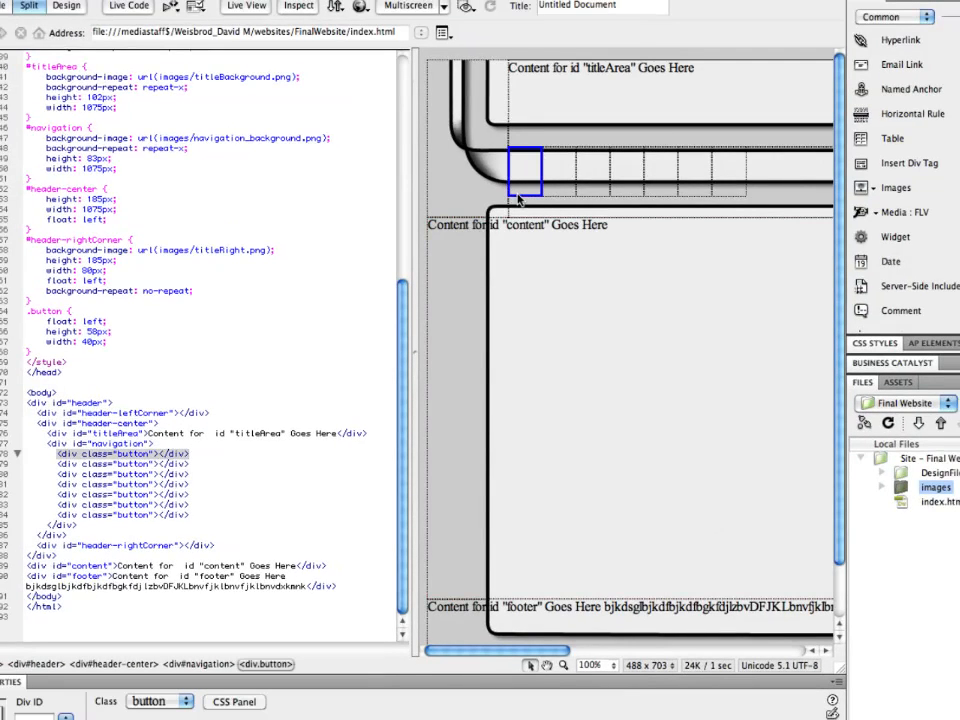
left_click(511, 179)
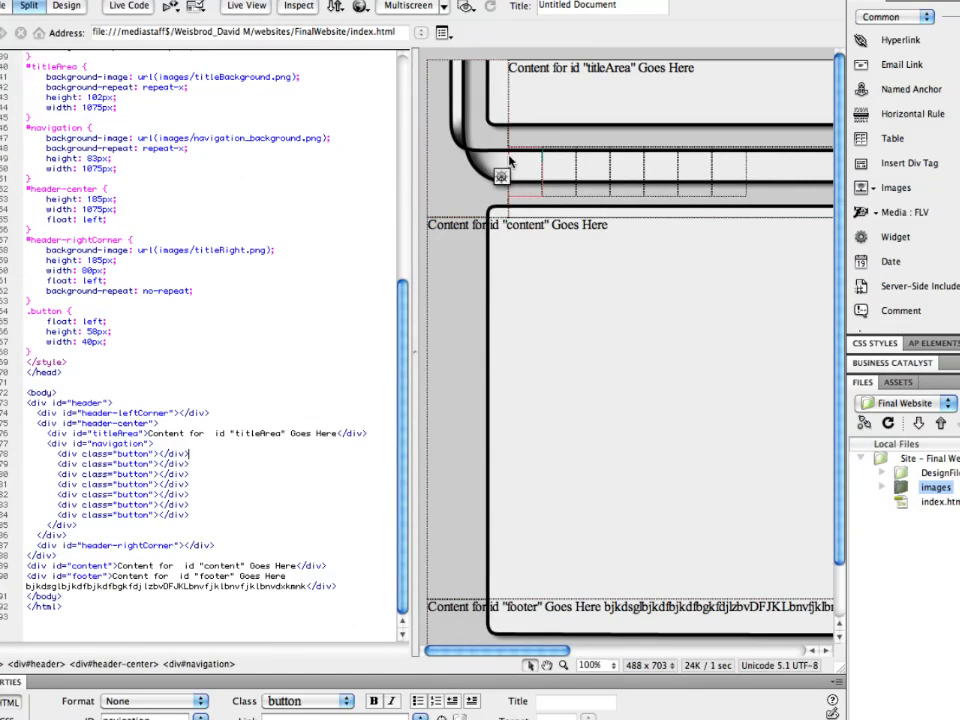
left_click(510, 162)
left_click(512, 158)
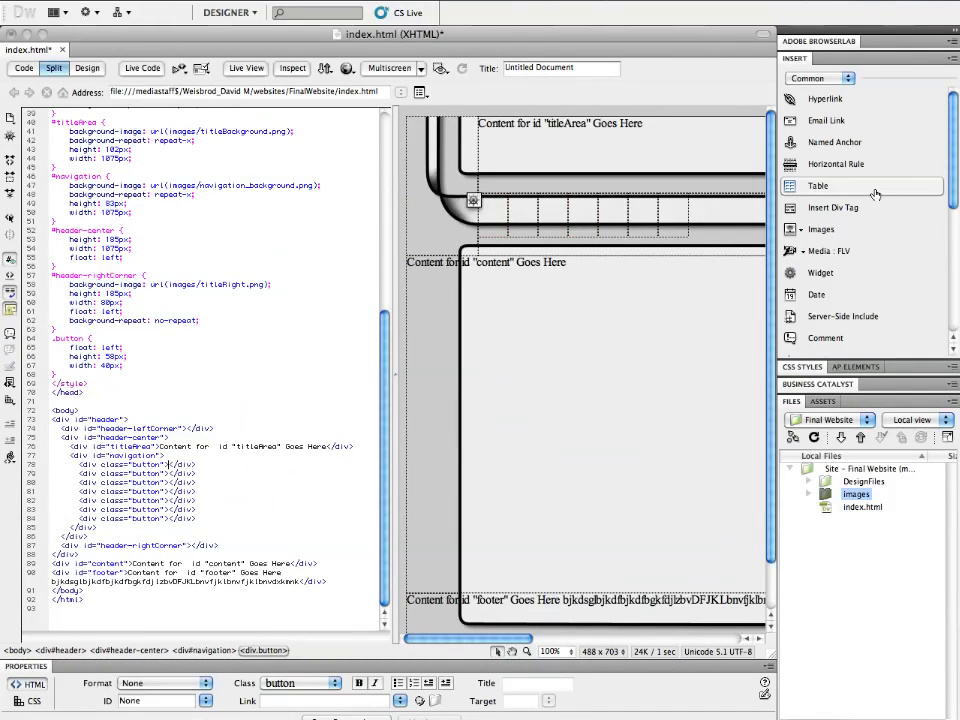
- Return to the design view and start inserting a rollover image in the first button div
left_click(800, 231)
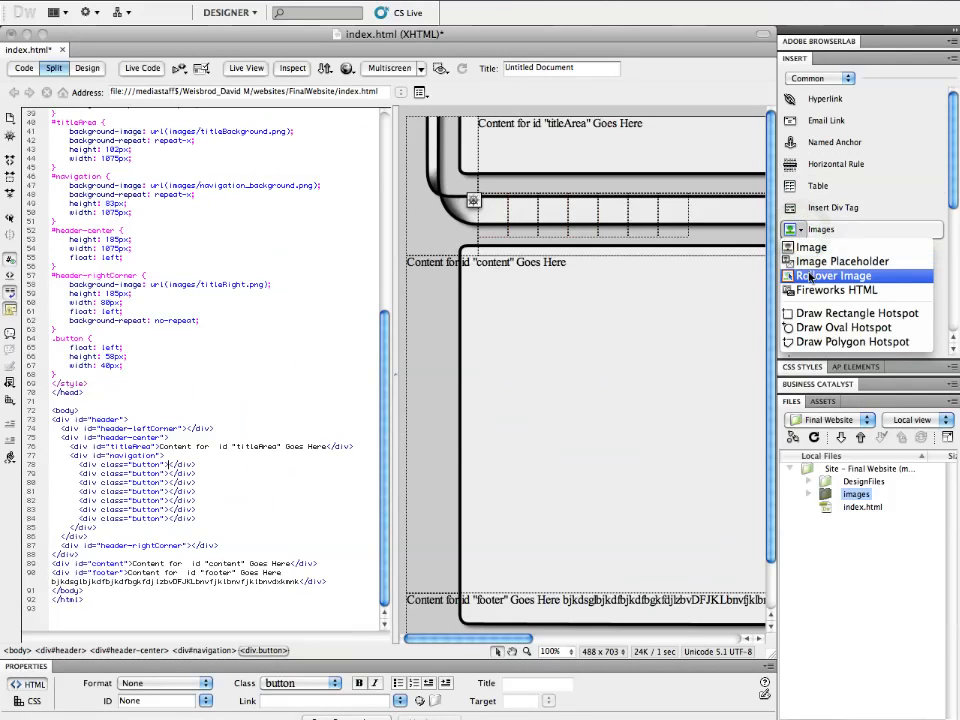
left_click(822, 276)
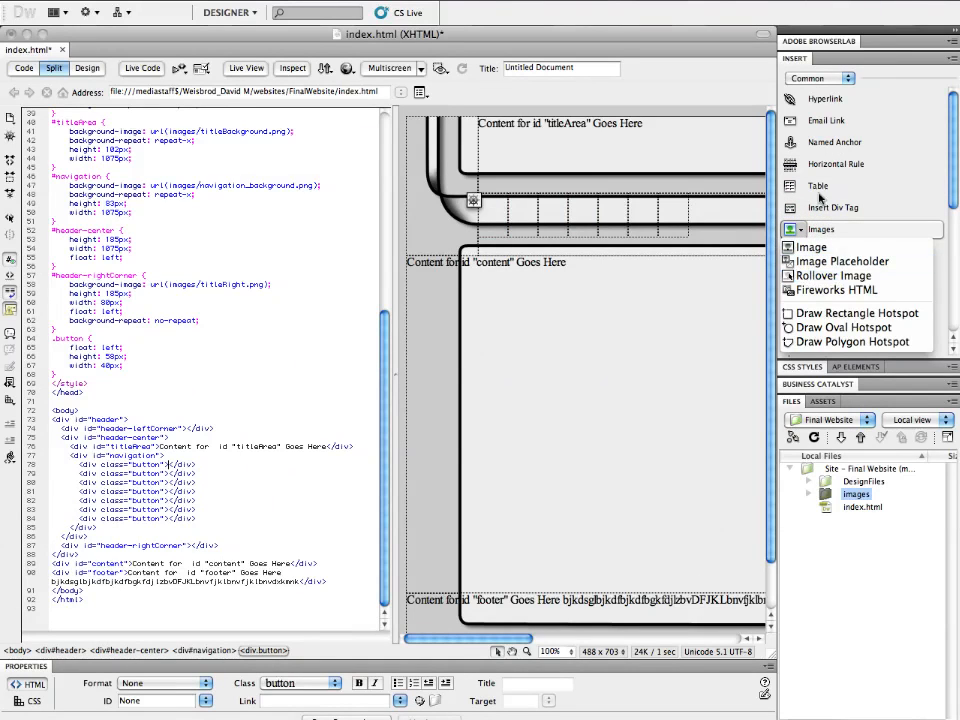
left_click(22, 68)
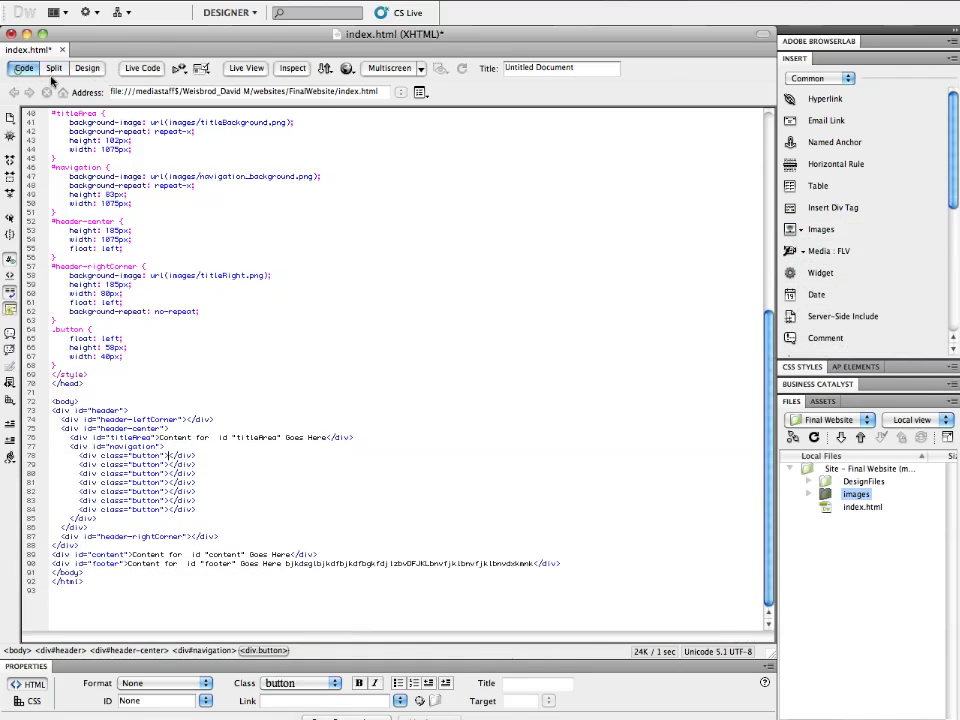
left_click(86, 68)
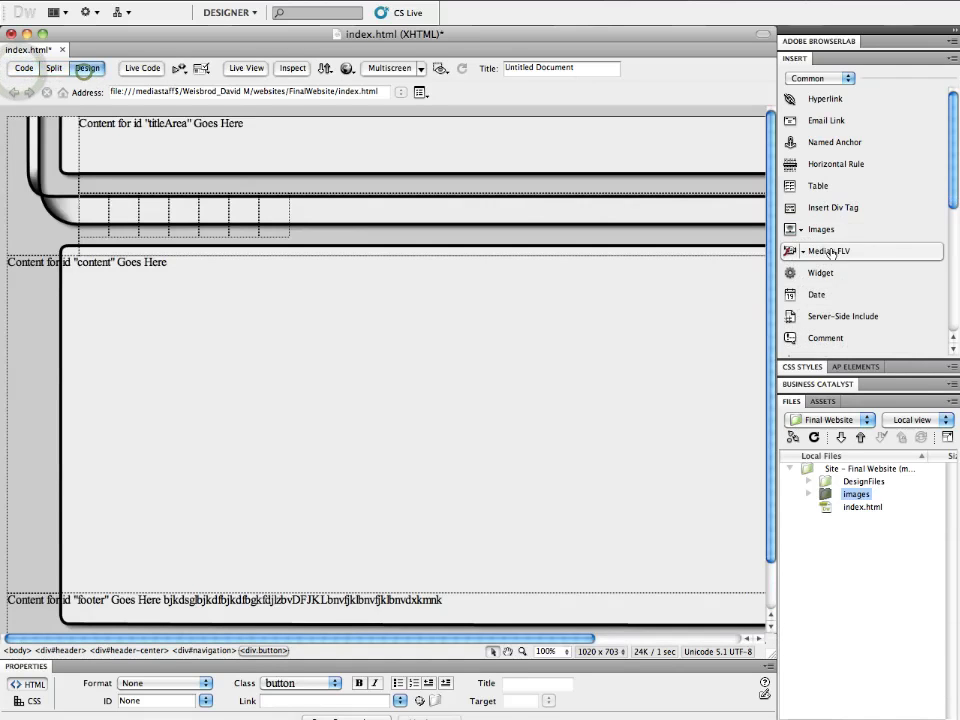
left_click(800, 231)
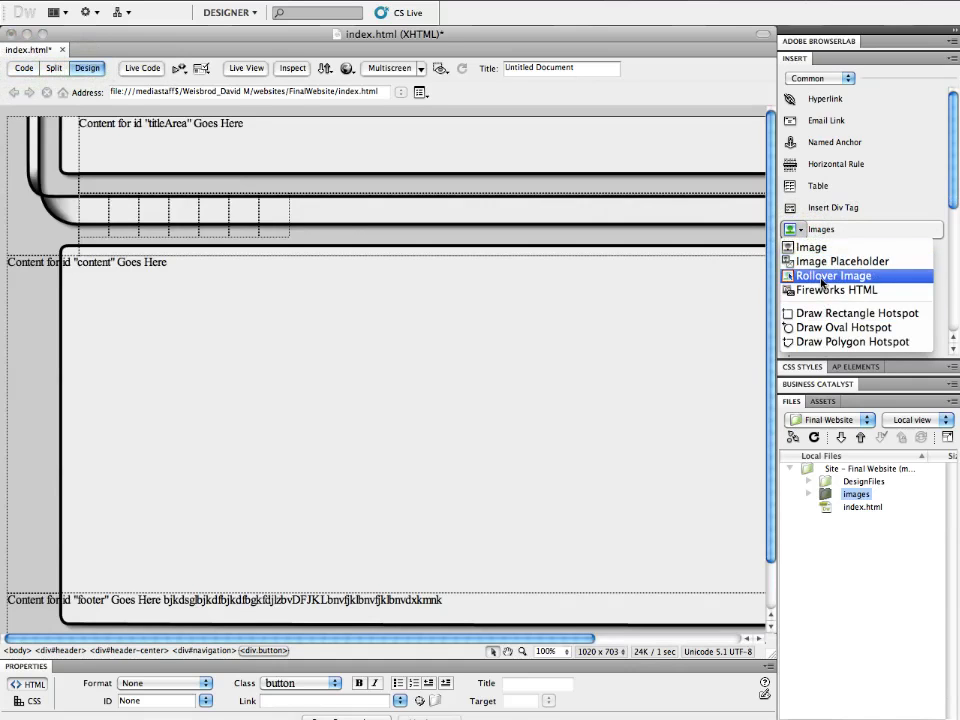
left_click(826, 275)
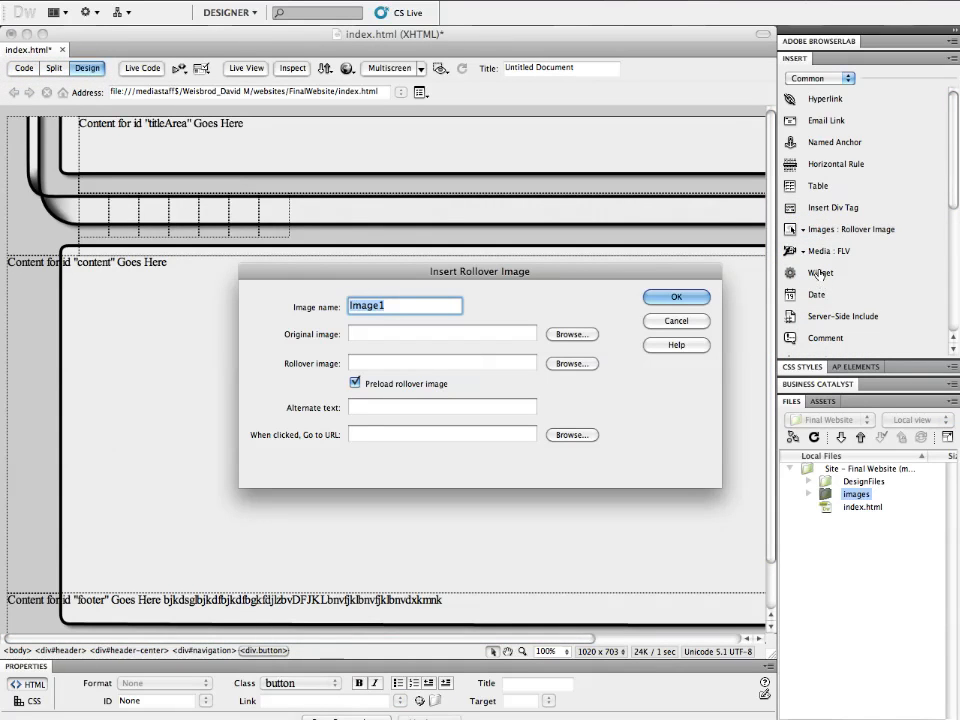
- Check the first button in the Photoshop layout, return to Dreamweaver and name the rollover image teaching
mouse_move(400, 708)
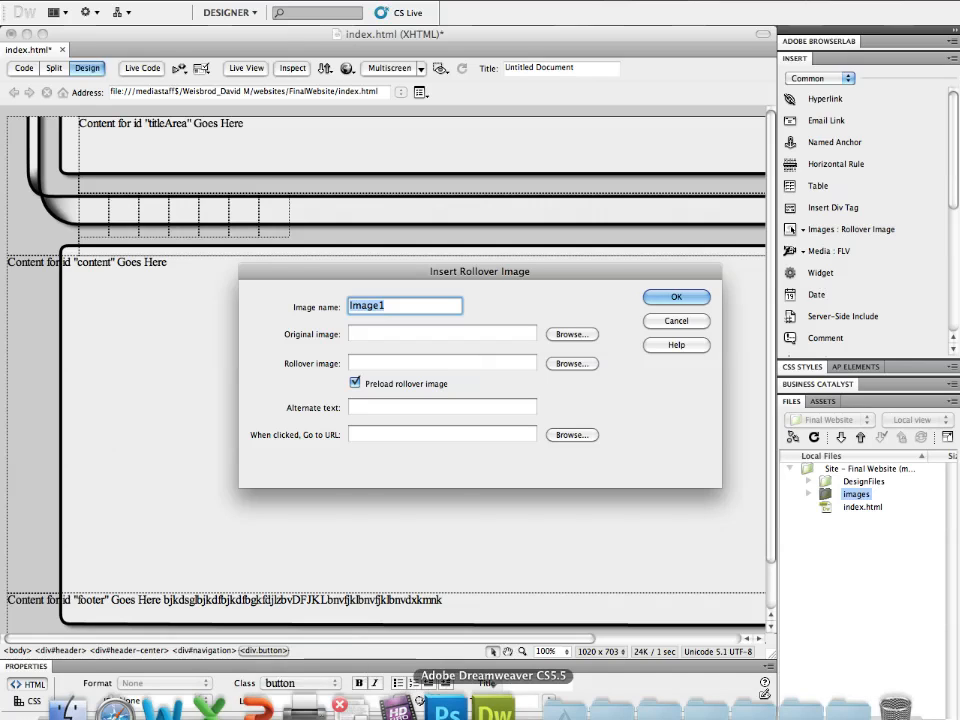
left_click(447, 710)
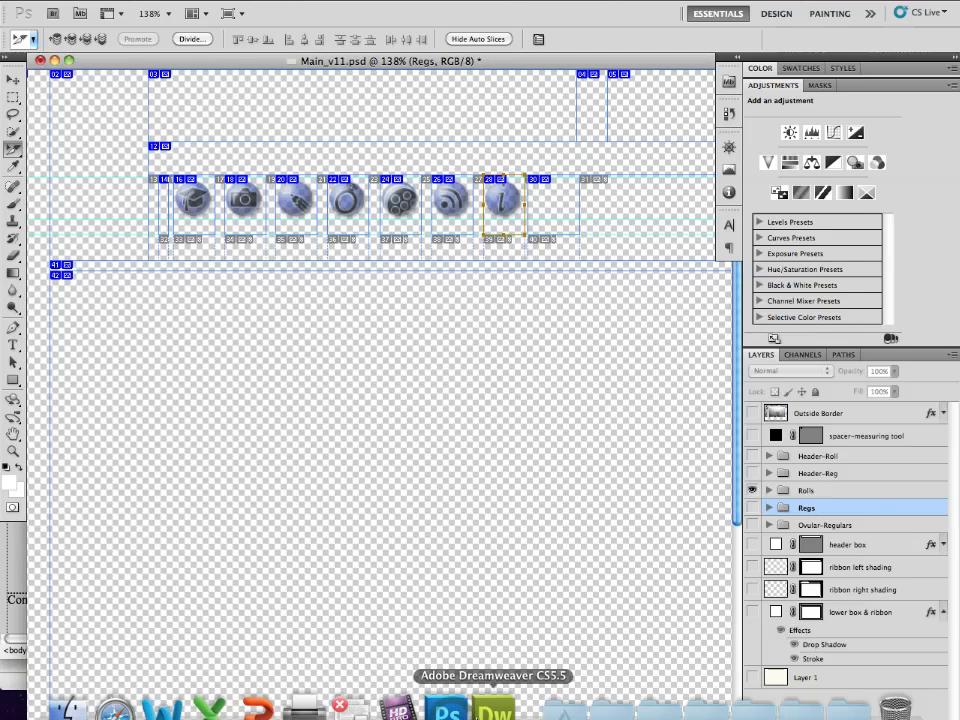
left_click(490, 708)
type("teaching")
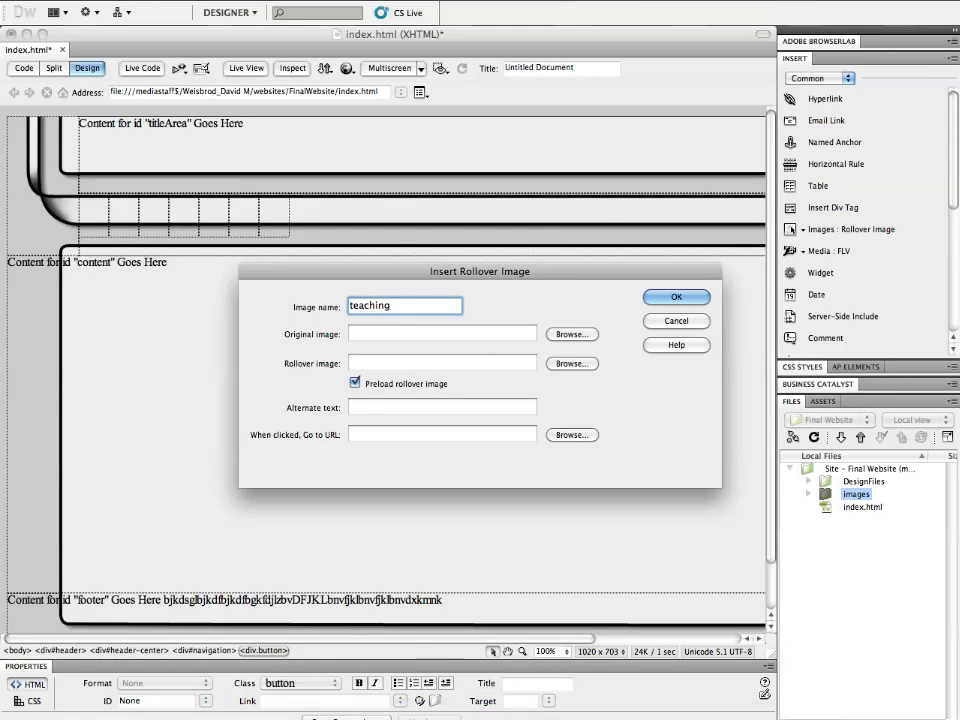
- Choose teachingButton_reg.png as the original image and teachingButton_roll.png as the rollover image, both from the images folder
left_click(584, 334)
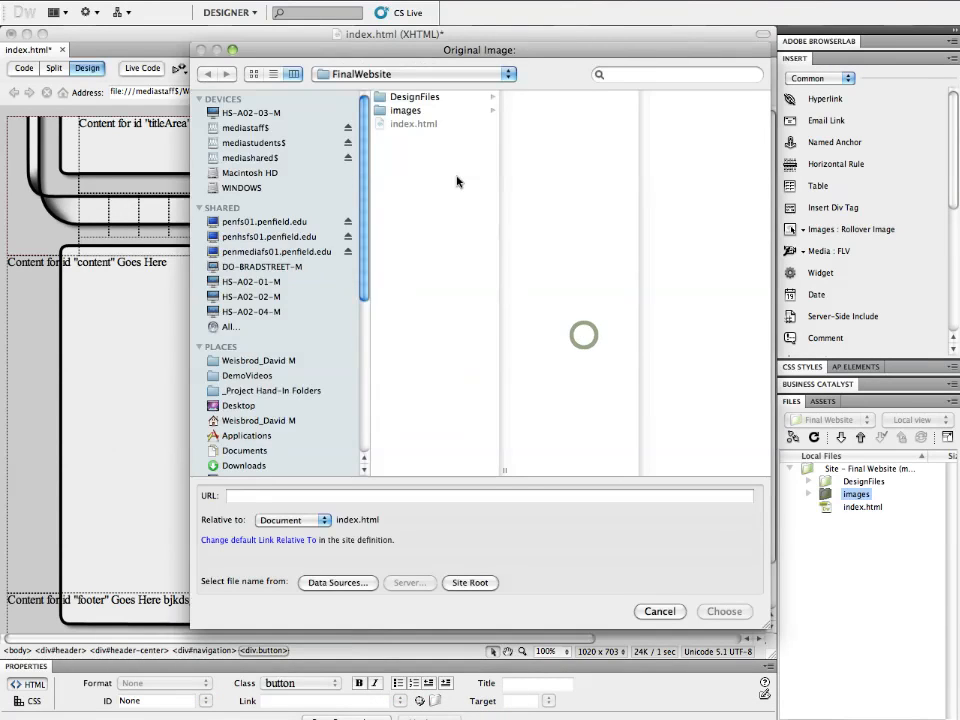
left_click(405, 111)
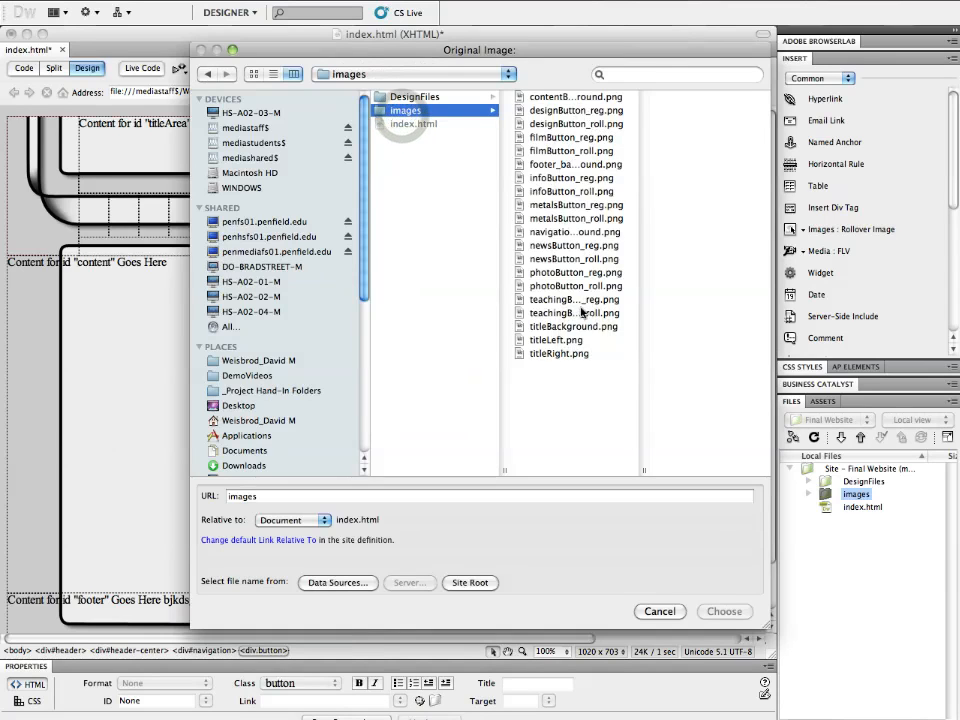
left_click(575, 300)
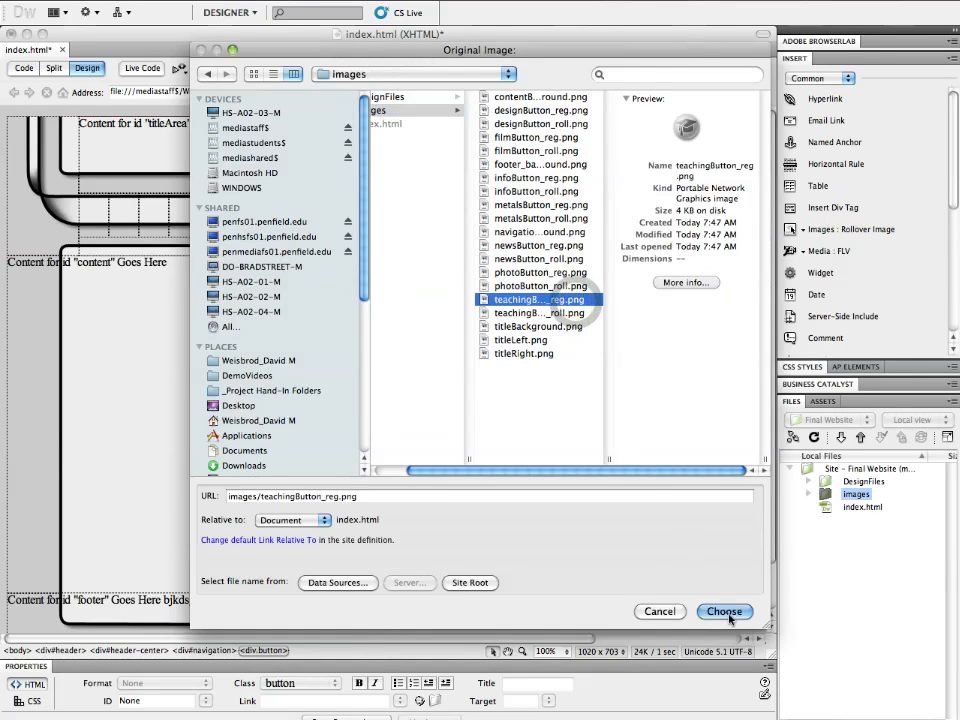
left_click(727, 612)
left_click(574, 364)
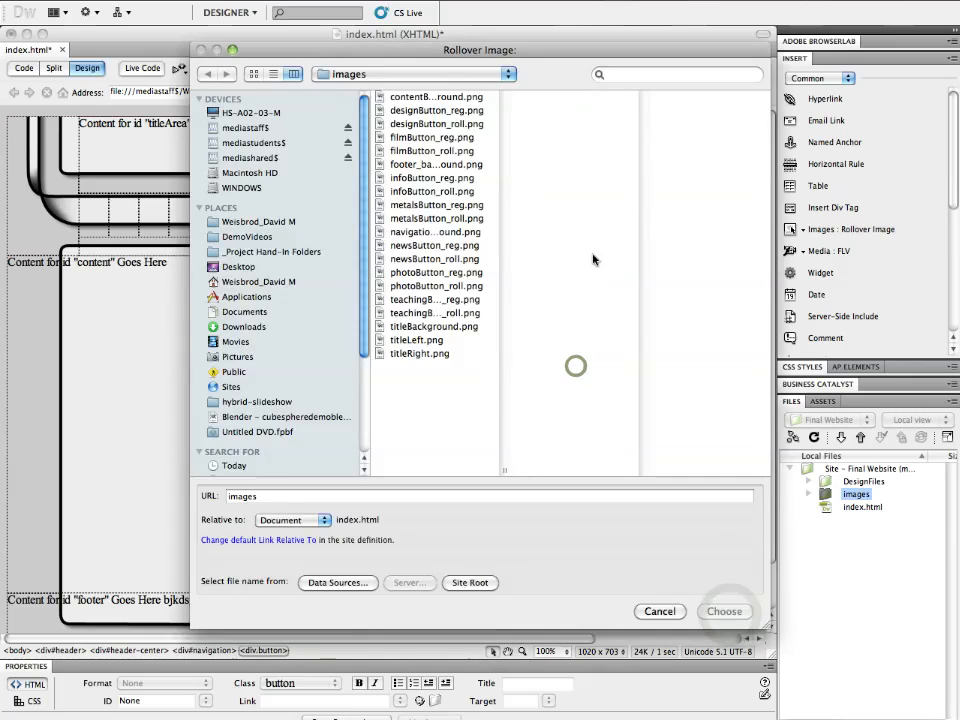
left_click(432, 312)
left_click(724, 611)
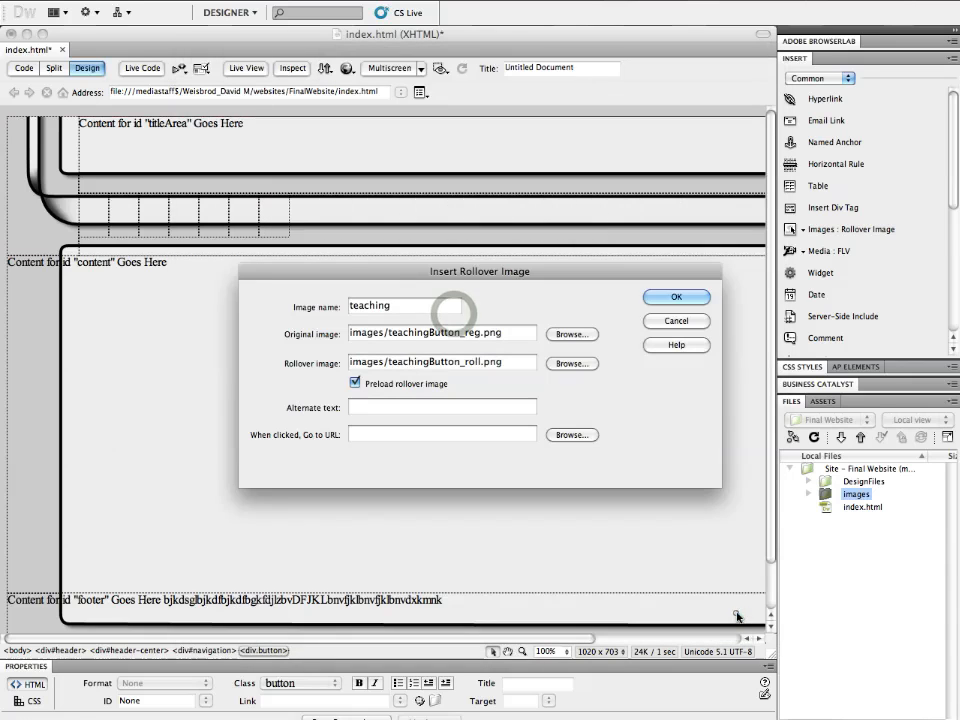
- Give the rollover image the alternate text Teaching, link it to teaching.html and insert it
left_click(398, 407)
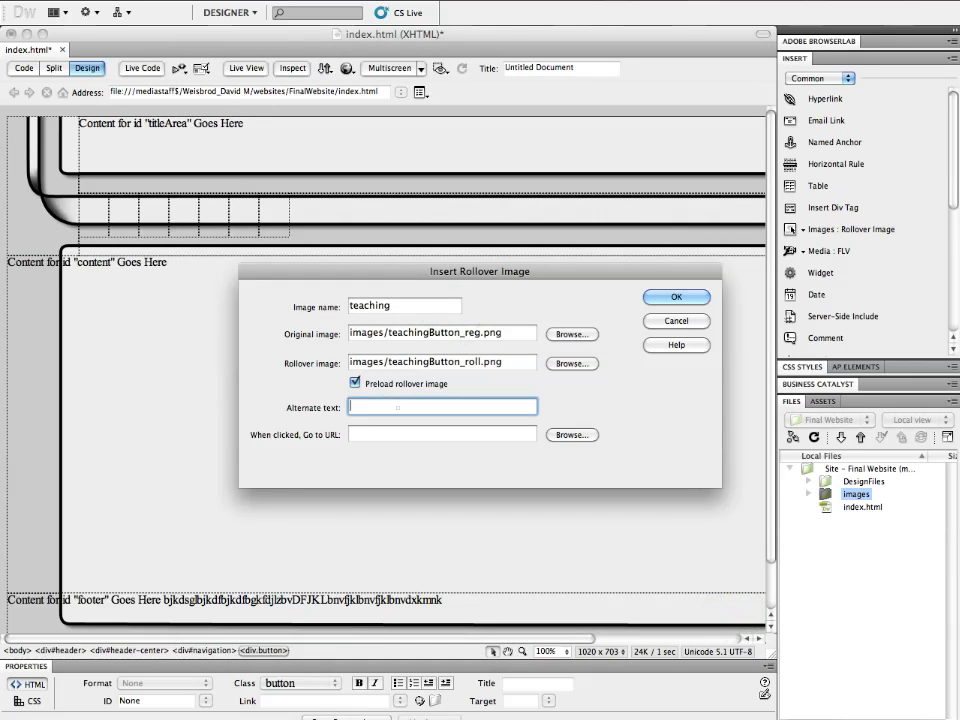
type("Teaching")
left_click(357, 436)
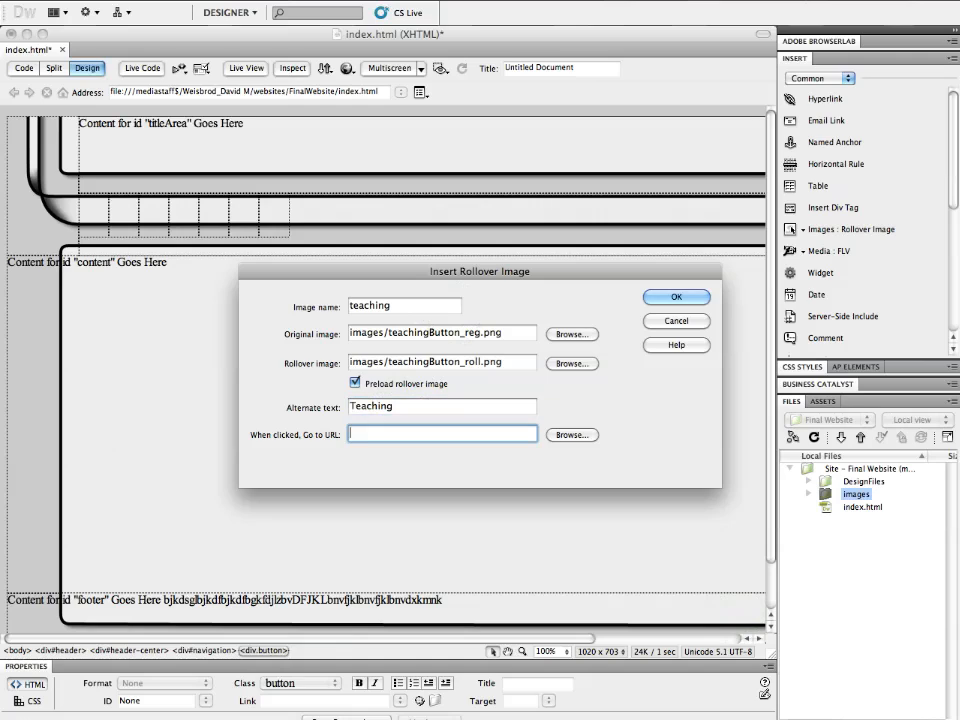
type("teaching.html")
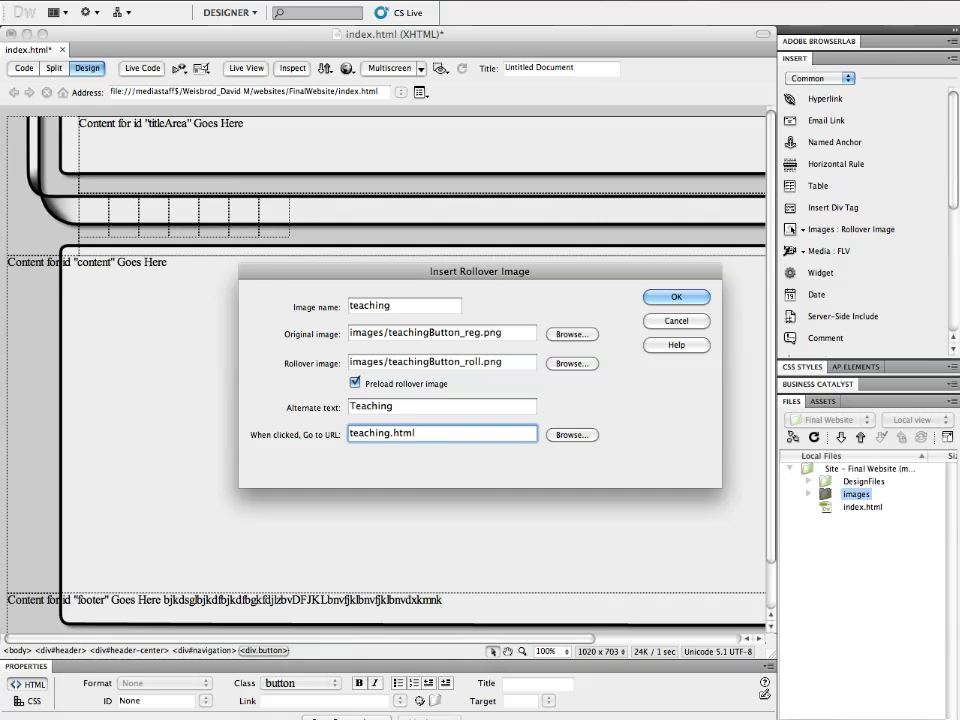
key("Return")
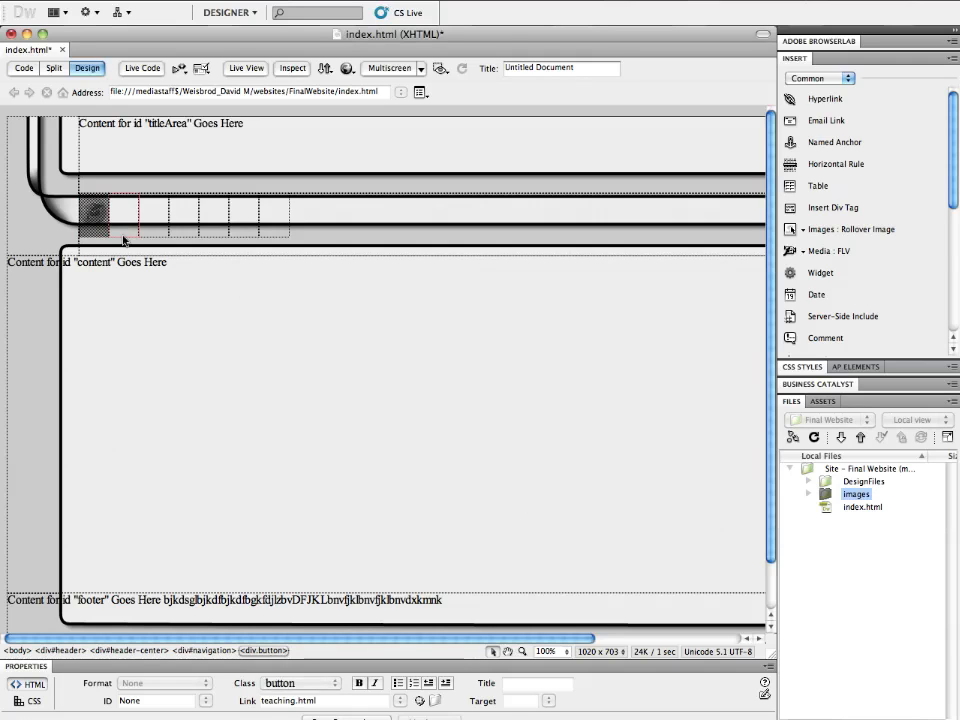
- Place the insertion point inside the second button div and check its position with code and design side by side
left_click(123, 239)
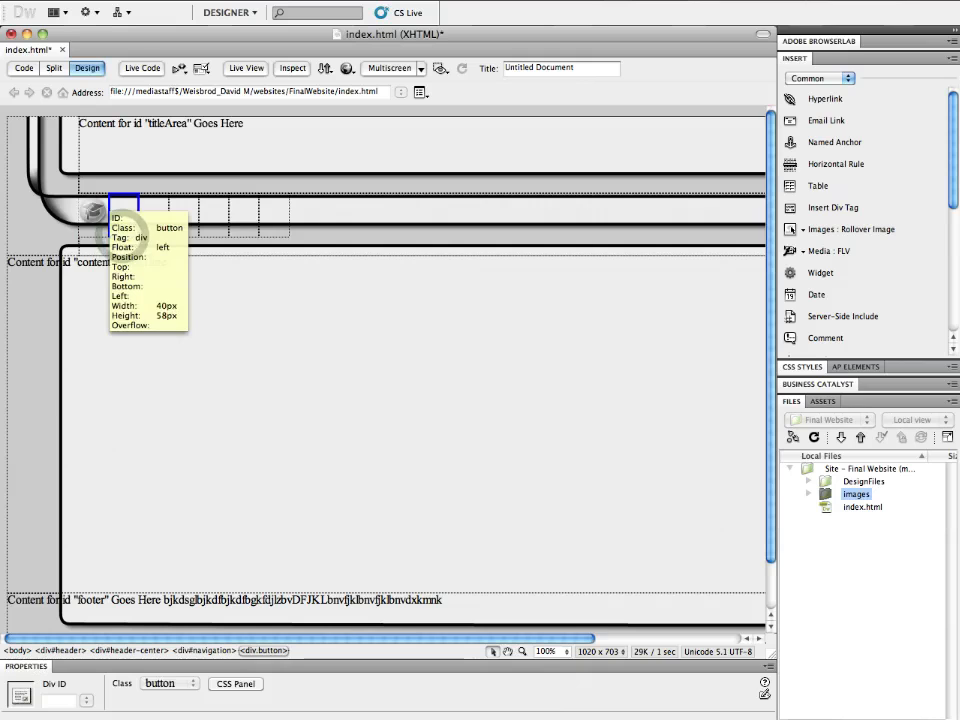
left_click(105, 207)
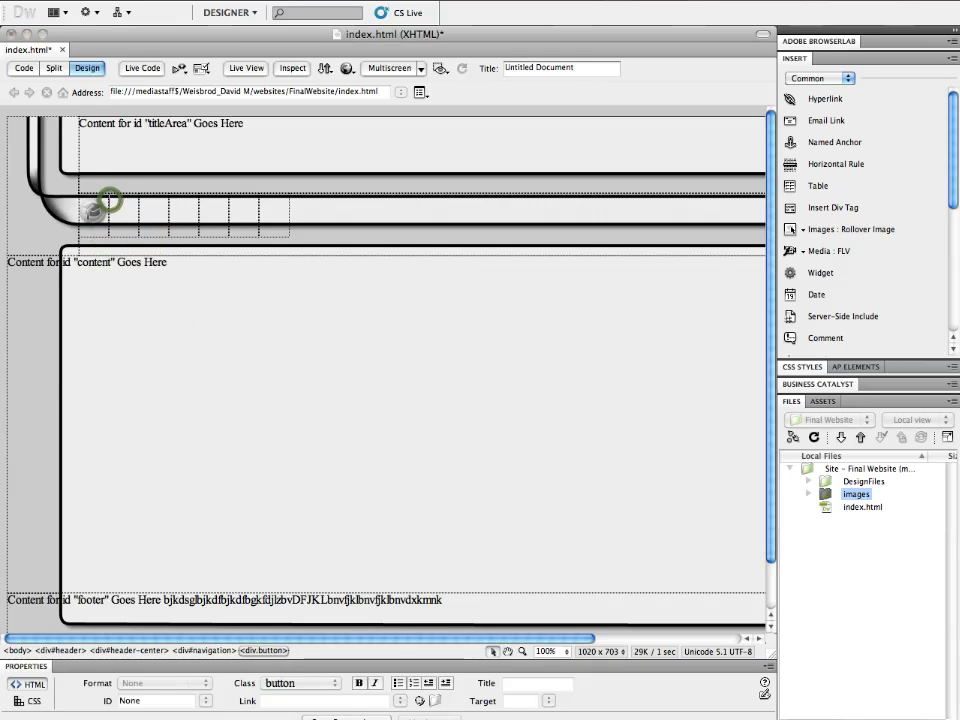
left_click(53, 68)
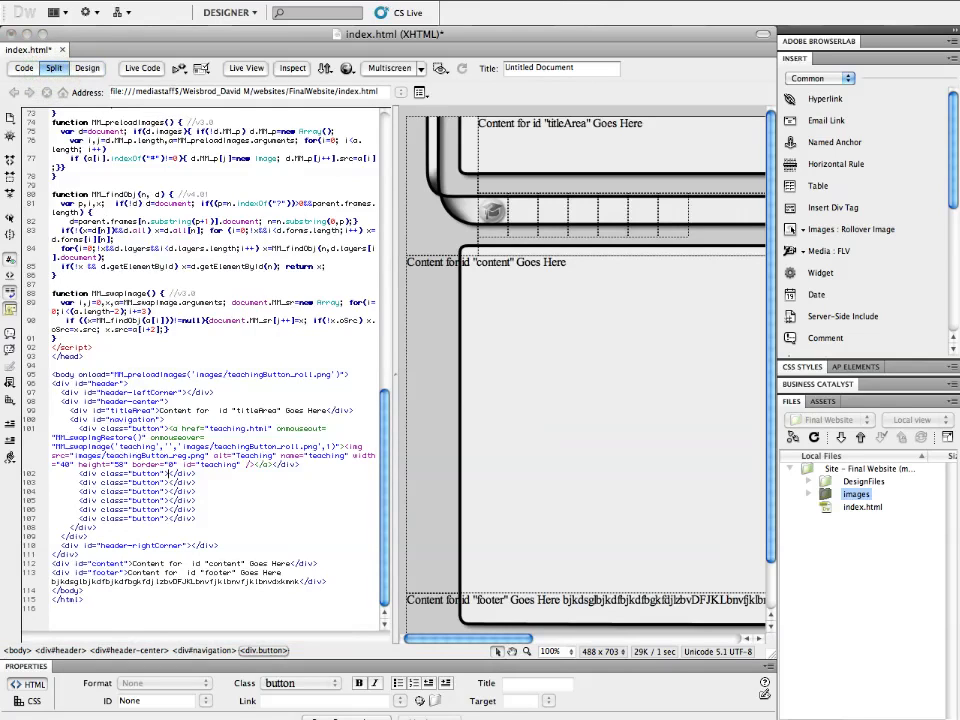
- Examine the rollover script in the page head and the onmouseout and onmouseover attributes of the teaching link in the full code
left_click(21, 68)
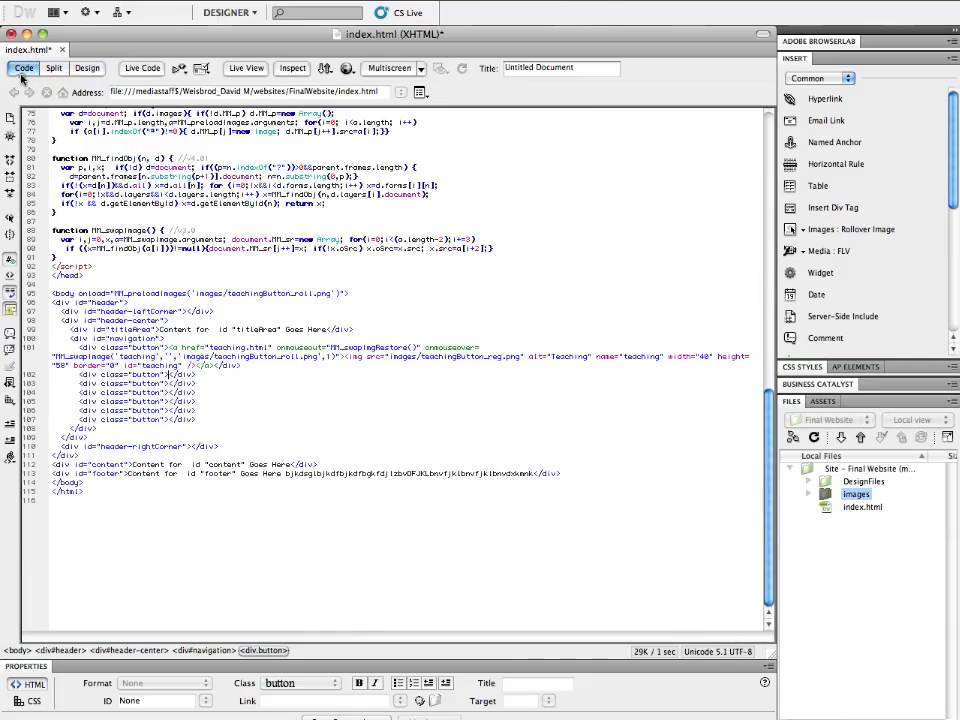
scroll(400, 370, "up", 7)
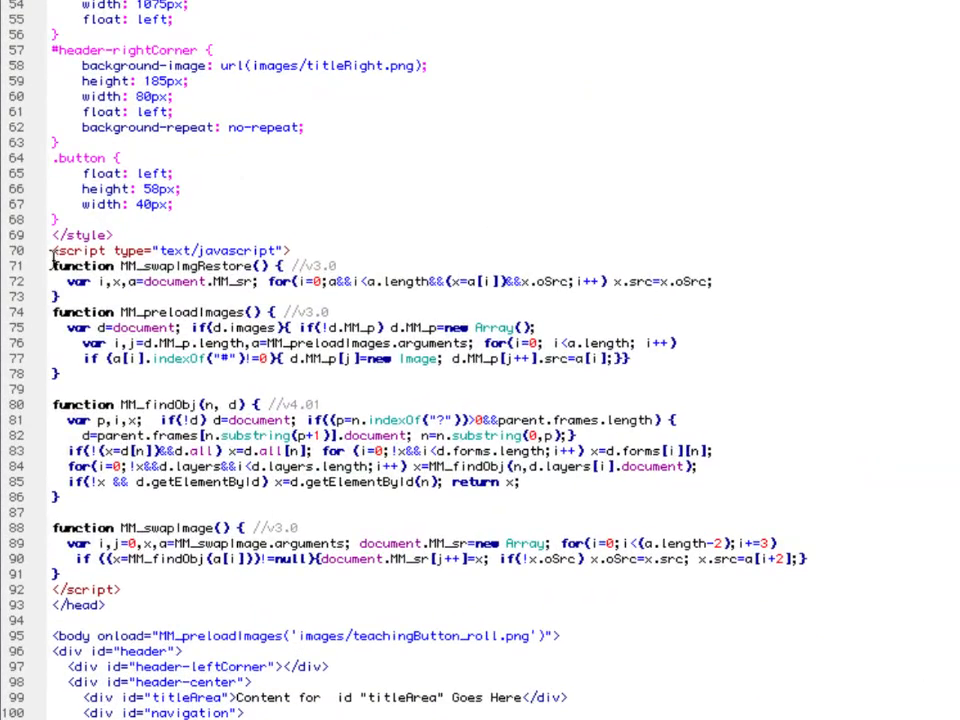
left_click_drag(53, 251, 140, 591)
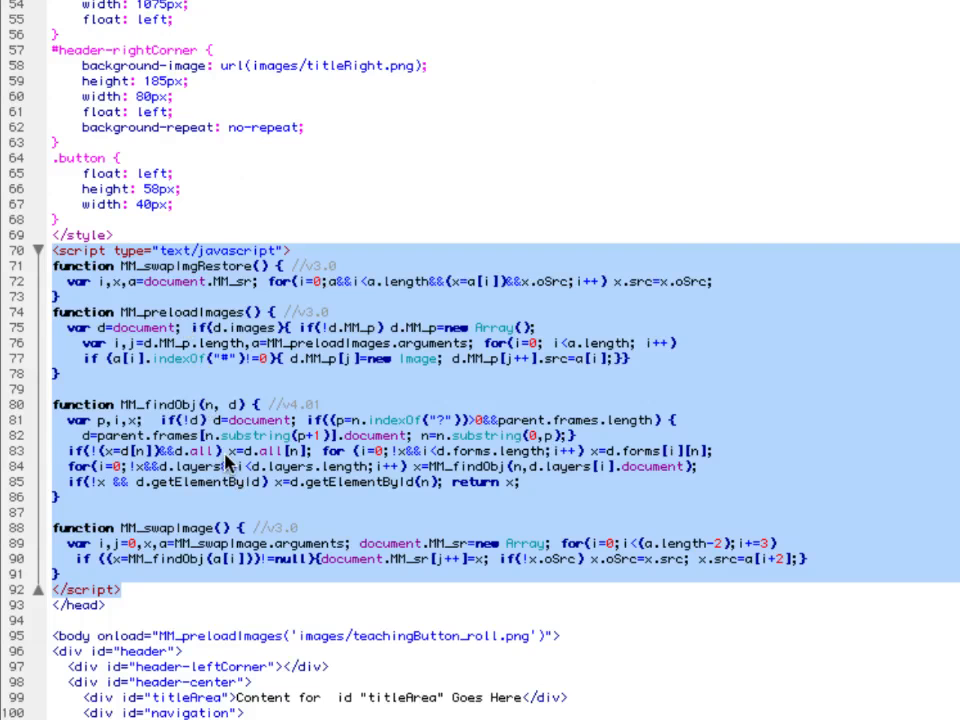
scroll(225, 461, "down", 3)
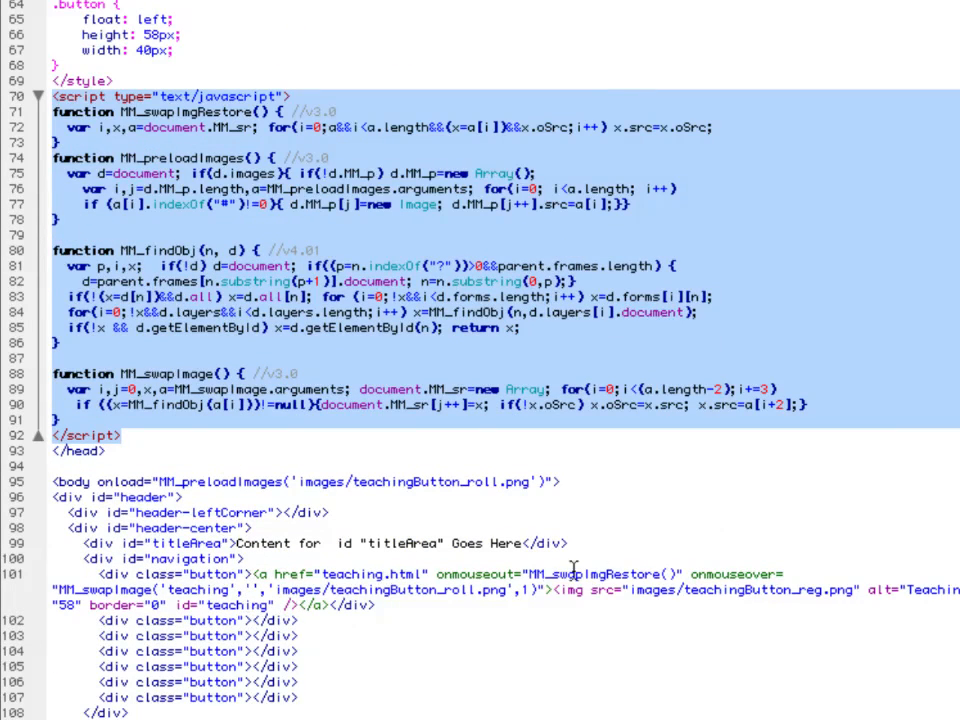
left_click_drag(436, 576, 683, 575)
left_click(692, 580)
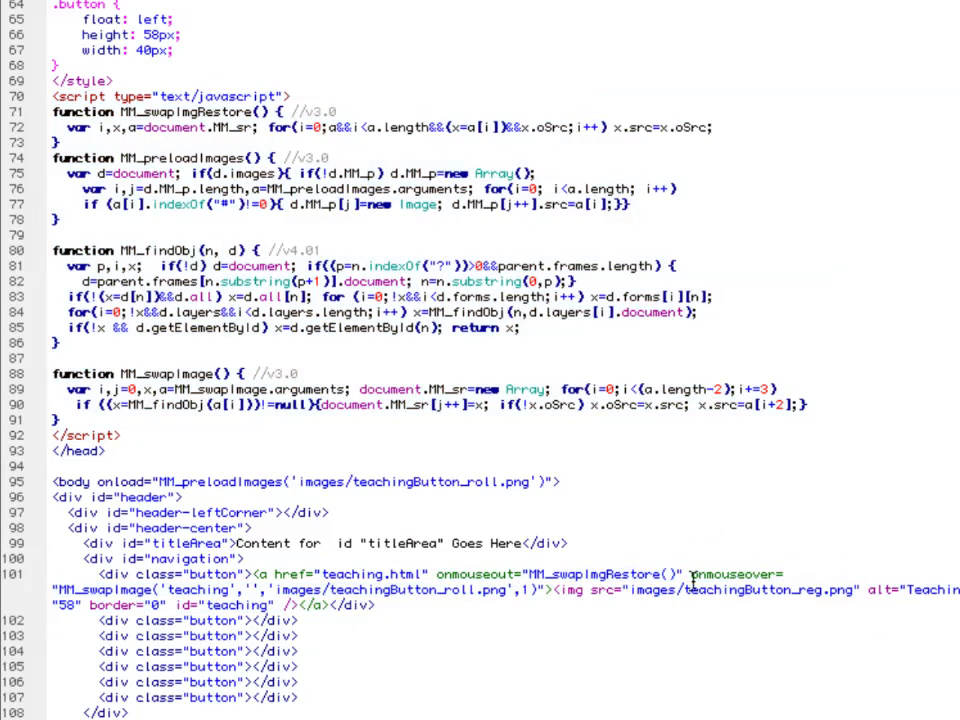
left_click_drag(689, 575, 796, 574)
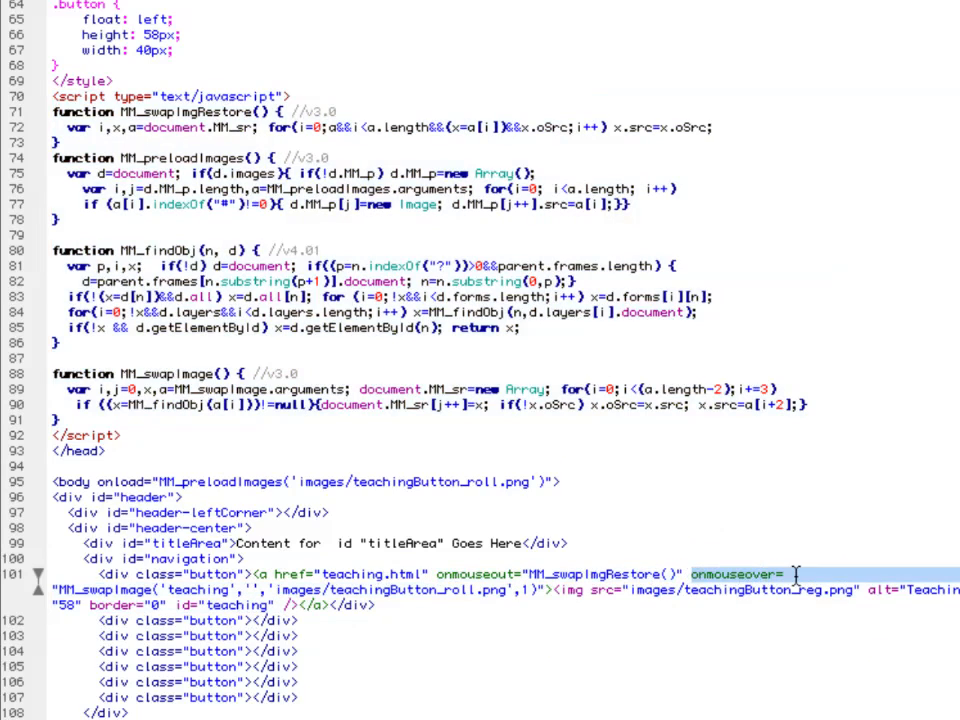
left_click_drag(436, 575, 512, 576)
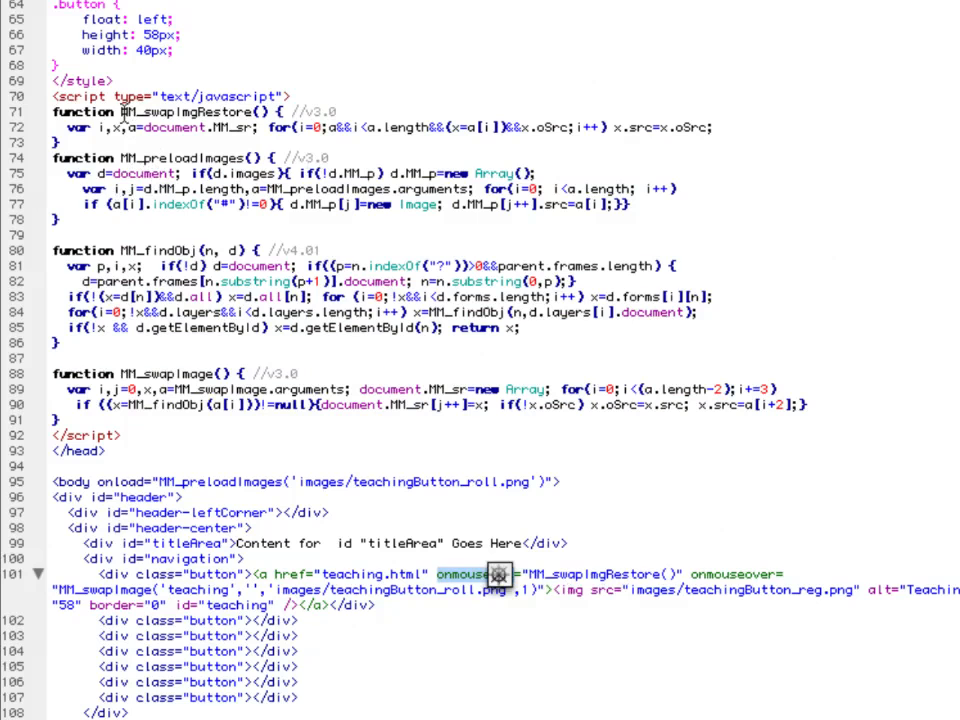
left_click_drag(121, 112, 256, 113)
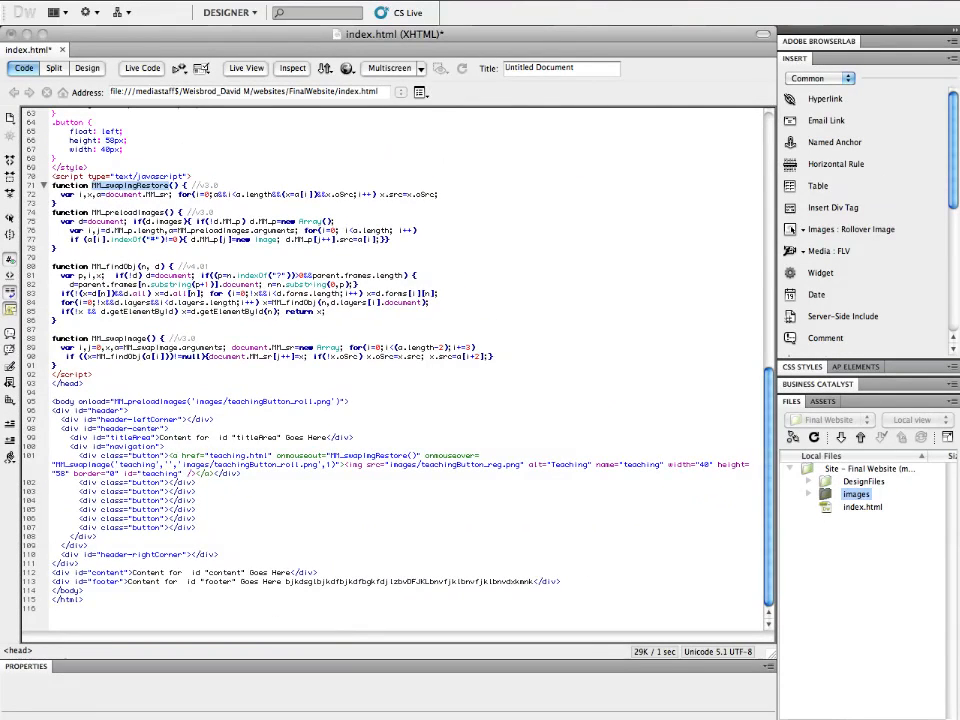
- Return to the design view and place the insertion point inside the second button div
left_click(78, 68)
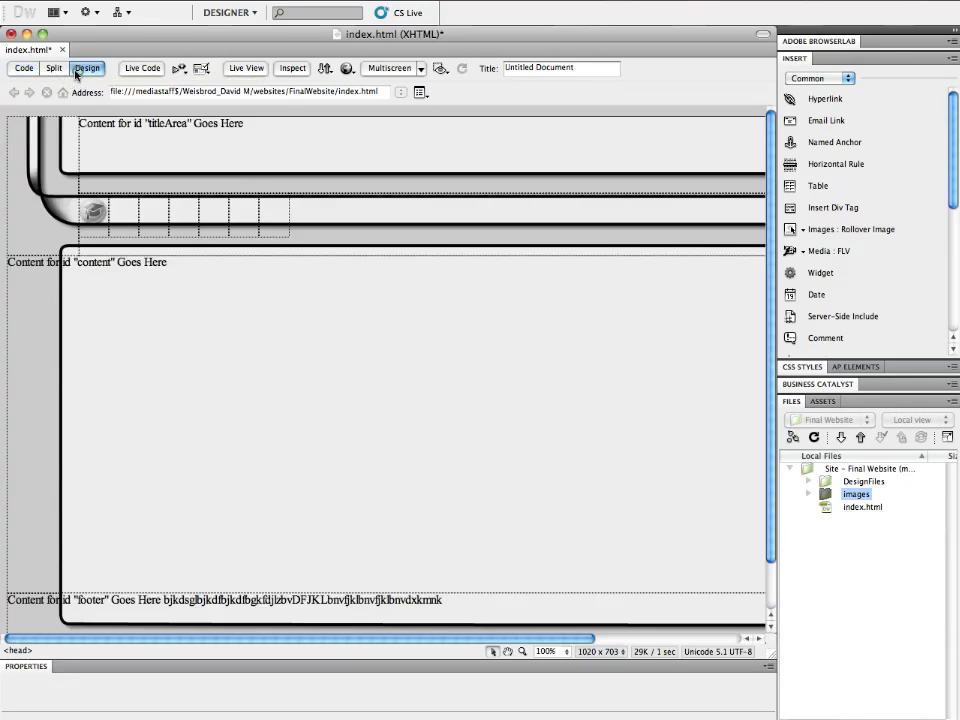
left_click(119, 238)
left_click(110, 200)
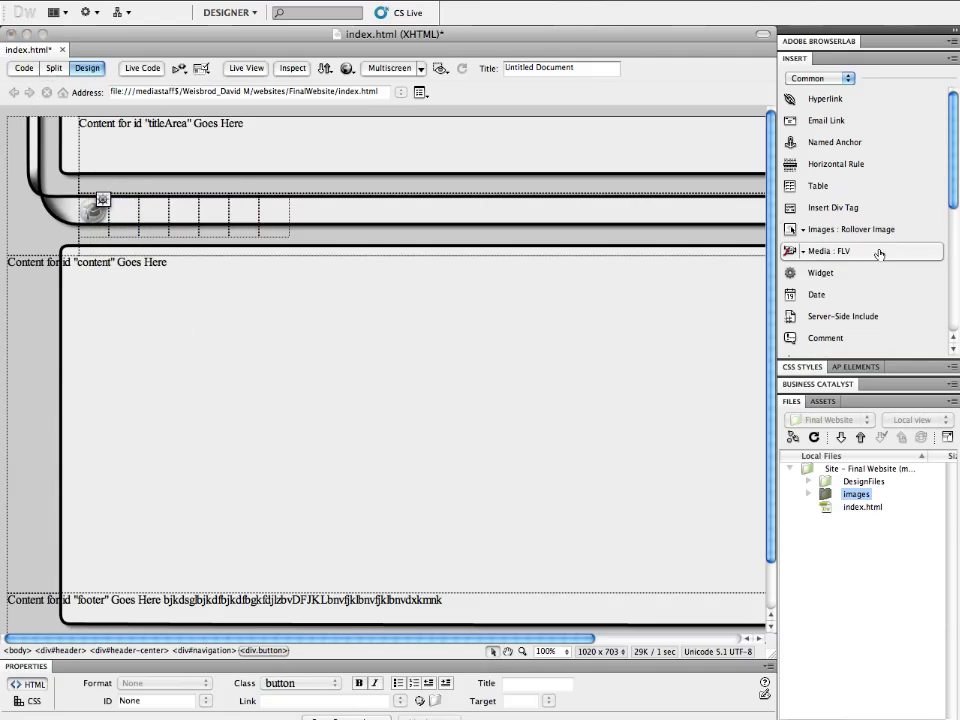
- Start a rollover image in the second button div, check the button in Photoshop, and name the image Photography in Dreamweaver
left_click(833, 230)
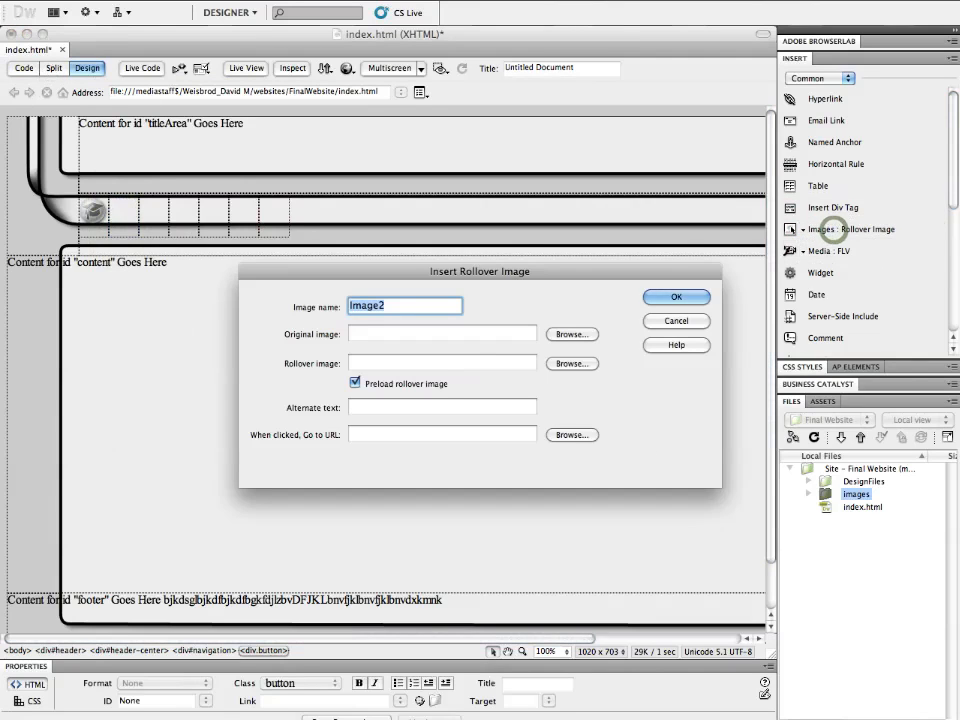
left_click(447, 708)
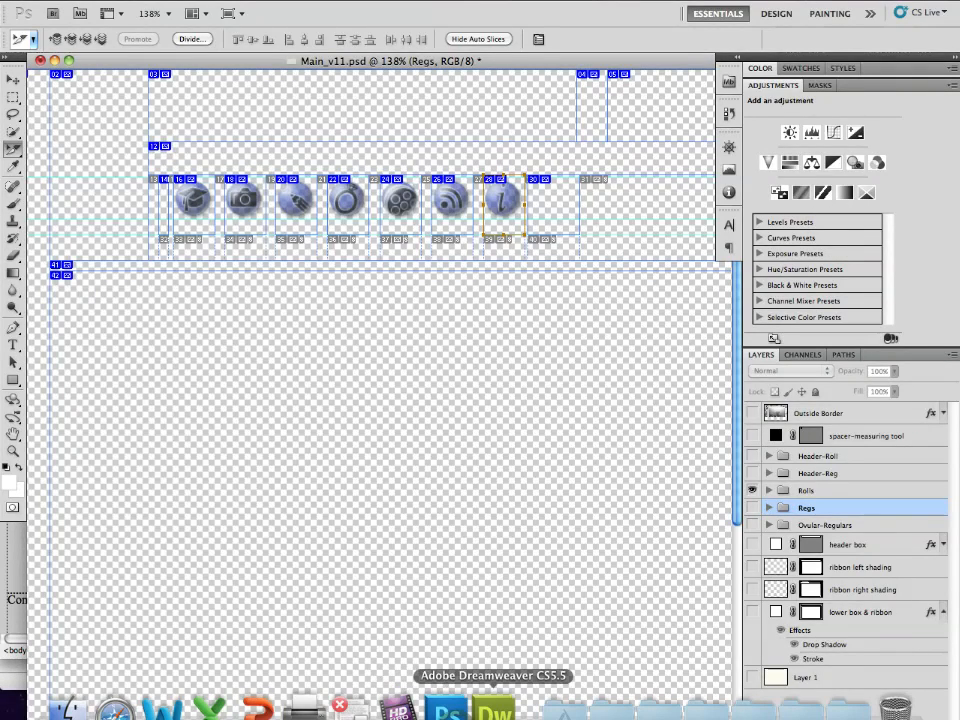
left_click(494, 710)
type("P")
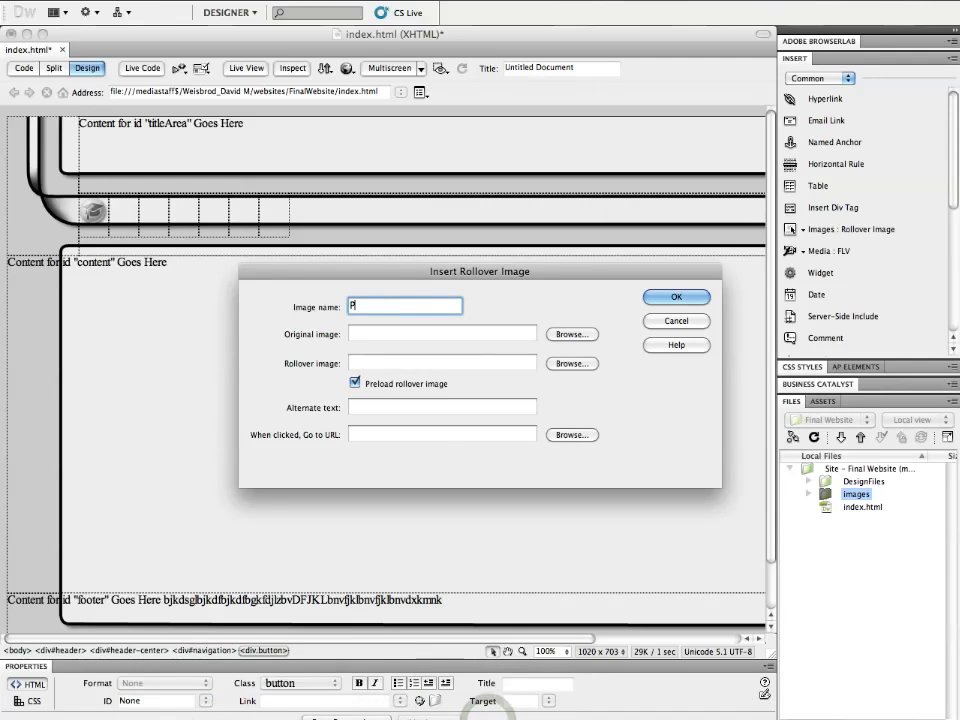
type("hotography")
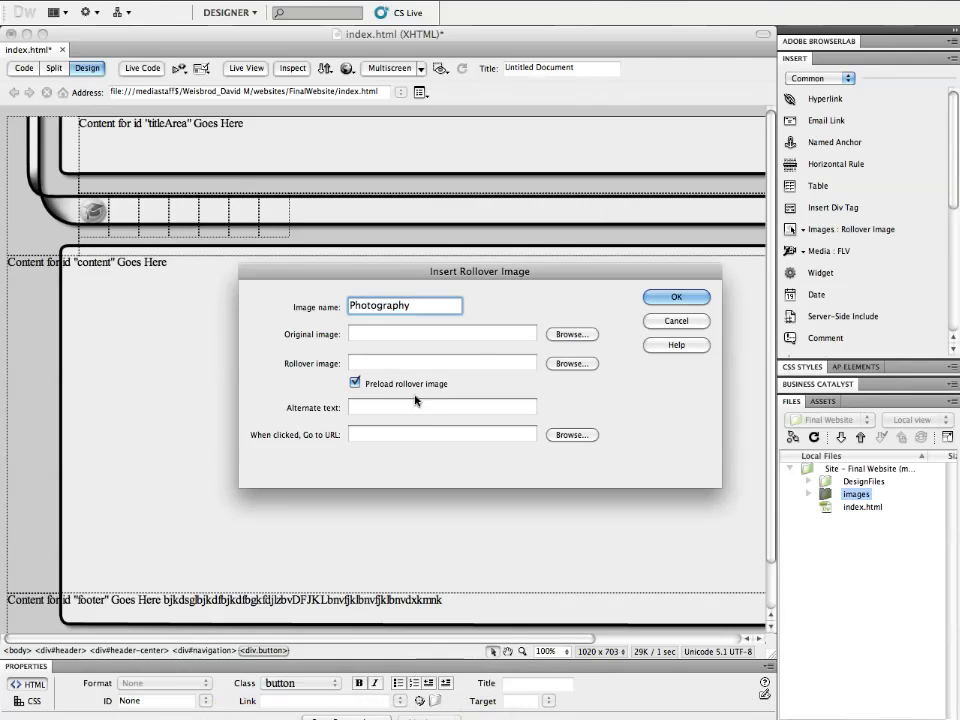
- Set the Photography rollover's original image to images/photoButton_reg.png and its rollover image to images/photoButton_roll.png
left_click(567, 336)
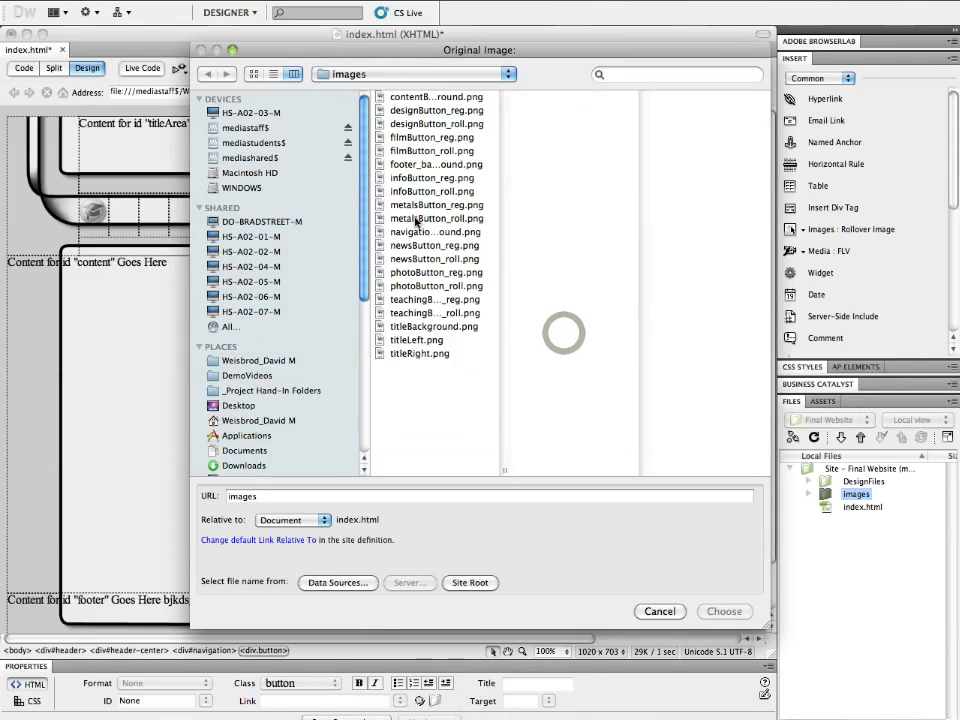
double_click(436, 272)
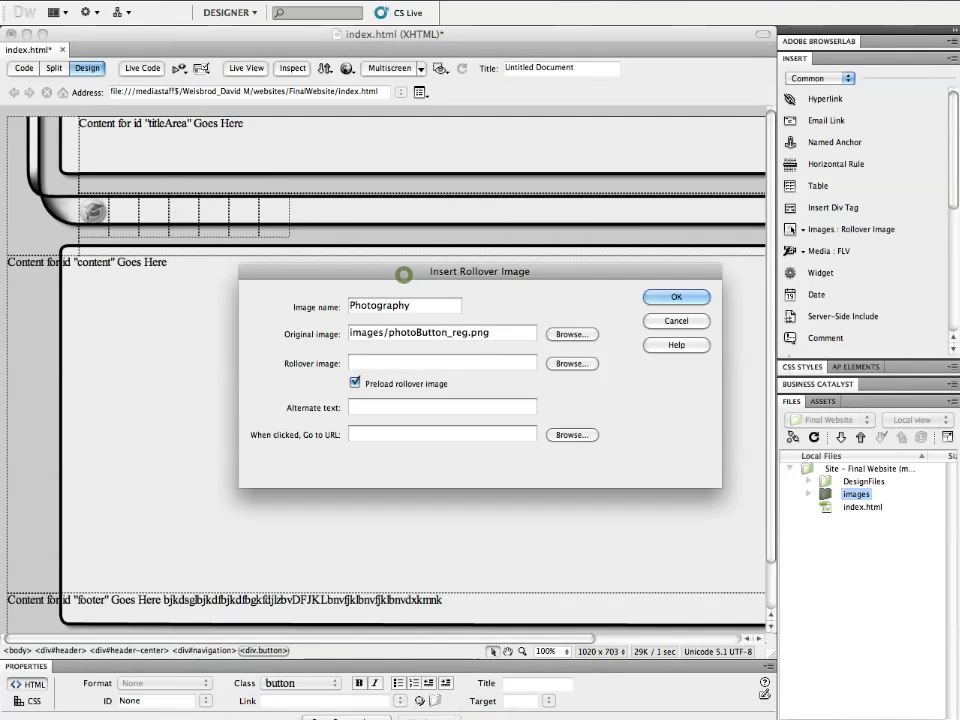
left_click(567, 363)
double_click(436, 285)
- Give the rollover the alternate text Photography, link it to photography.html, and insert it in the second button div
left_click(399, 405)
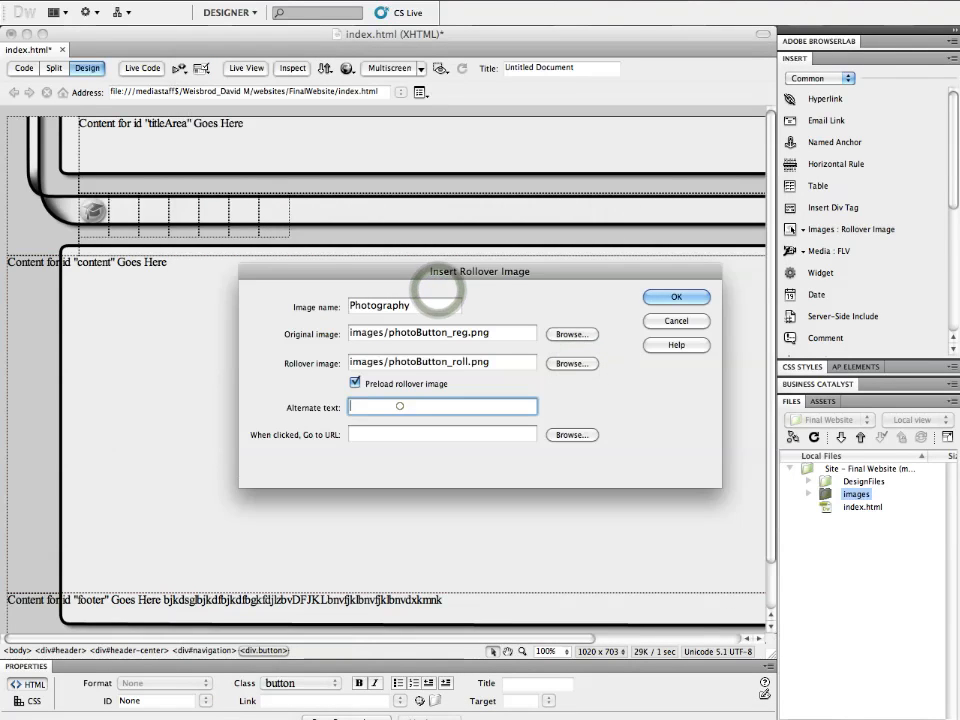
type("Photography")
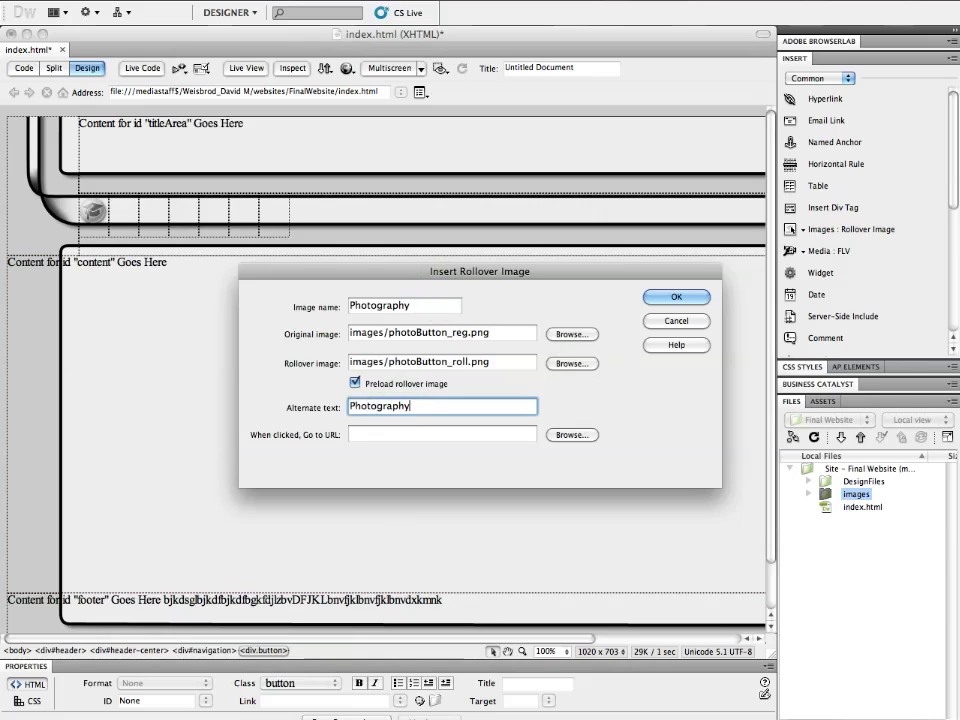
left_click(364, 437)
type("photogrp")
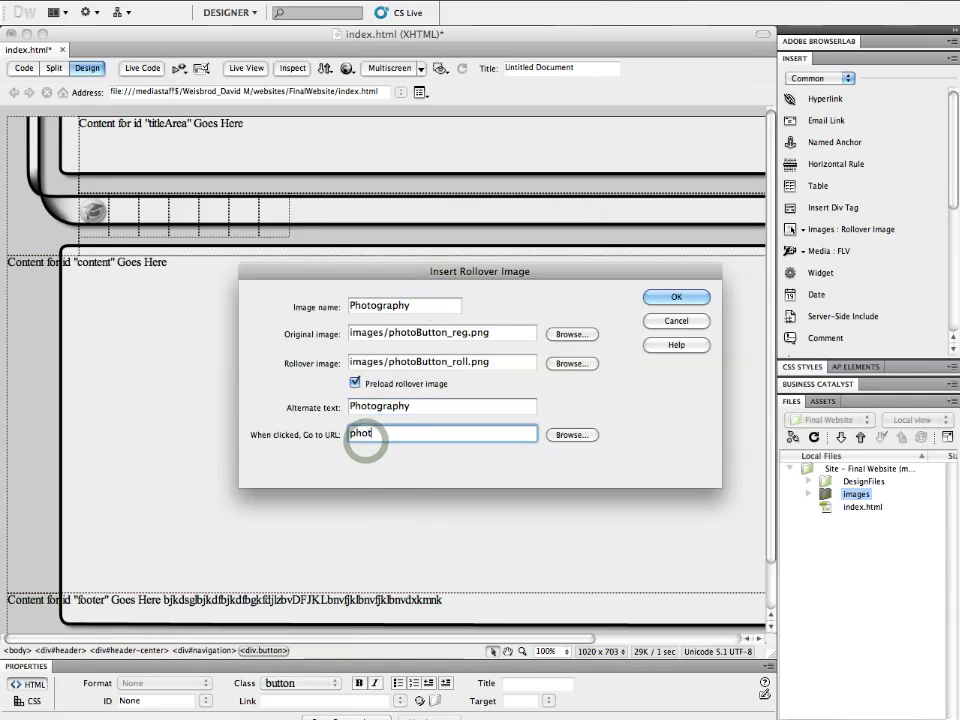
key("BackSpace")
type("aphy.html")
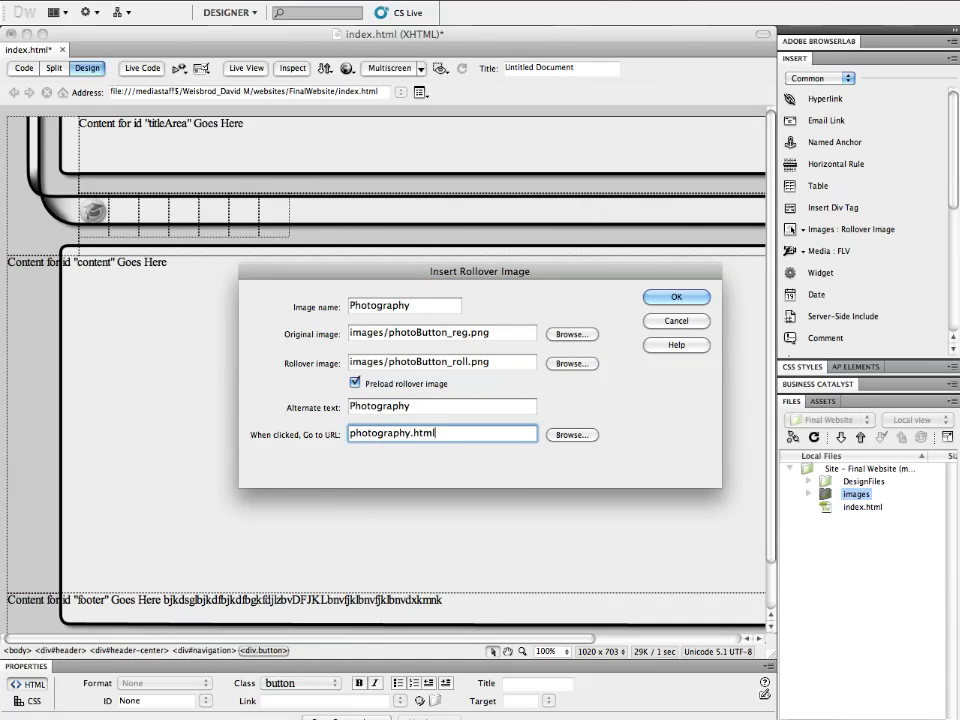
left_click(690, 297)
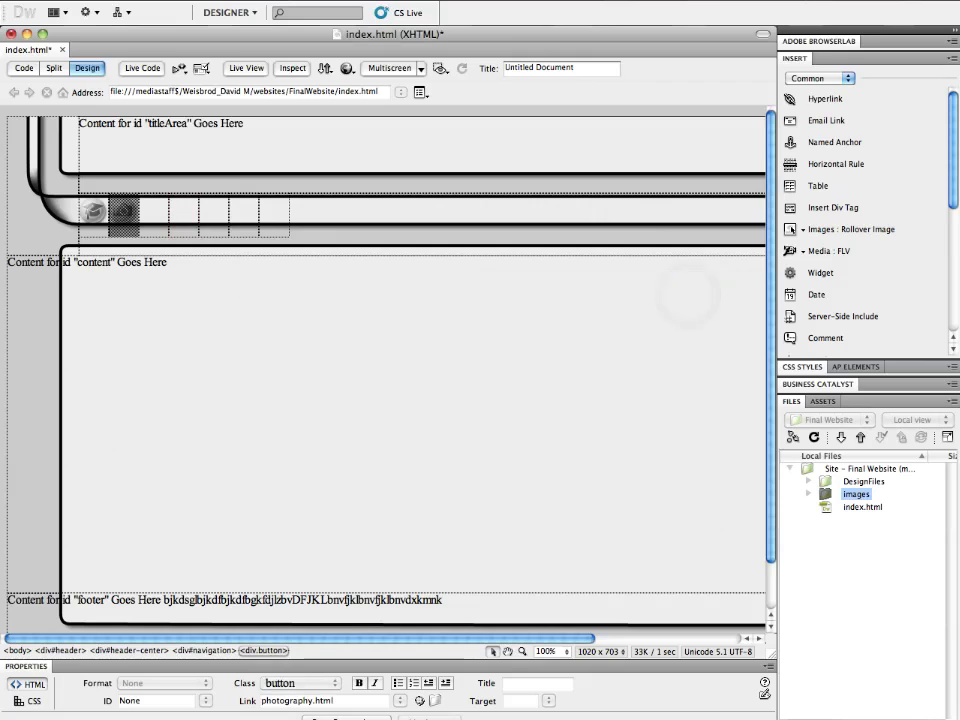
- Start a rollover image in the third button div, check the button in Photoshop, and name the image design in Dreamweaver
left_click(147, 237)
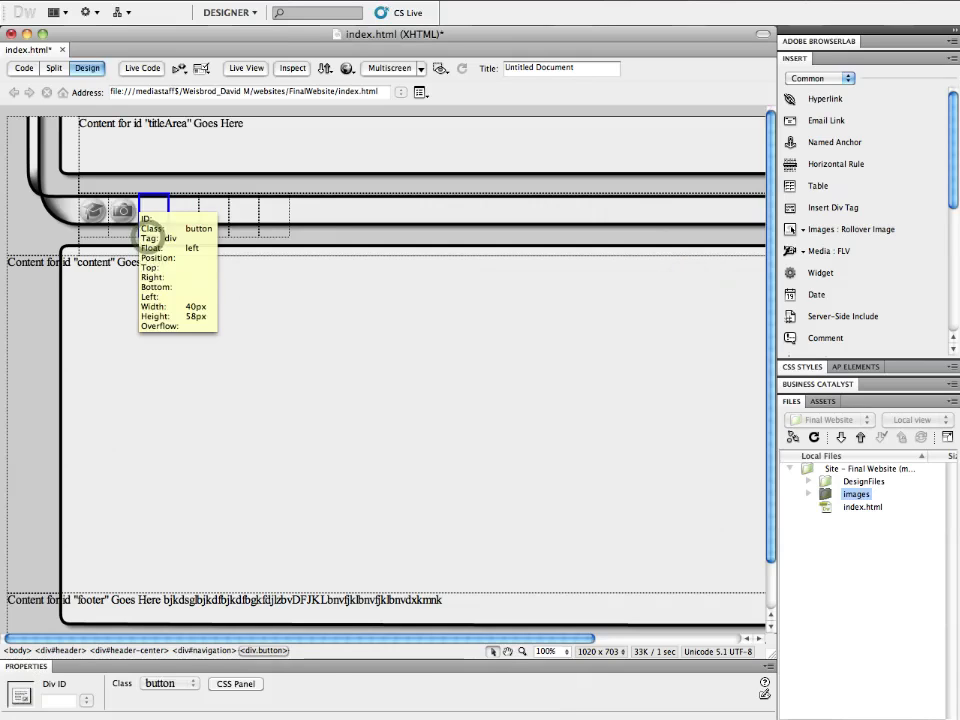
left_click(140, 203)
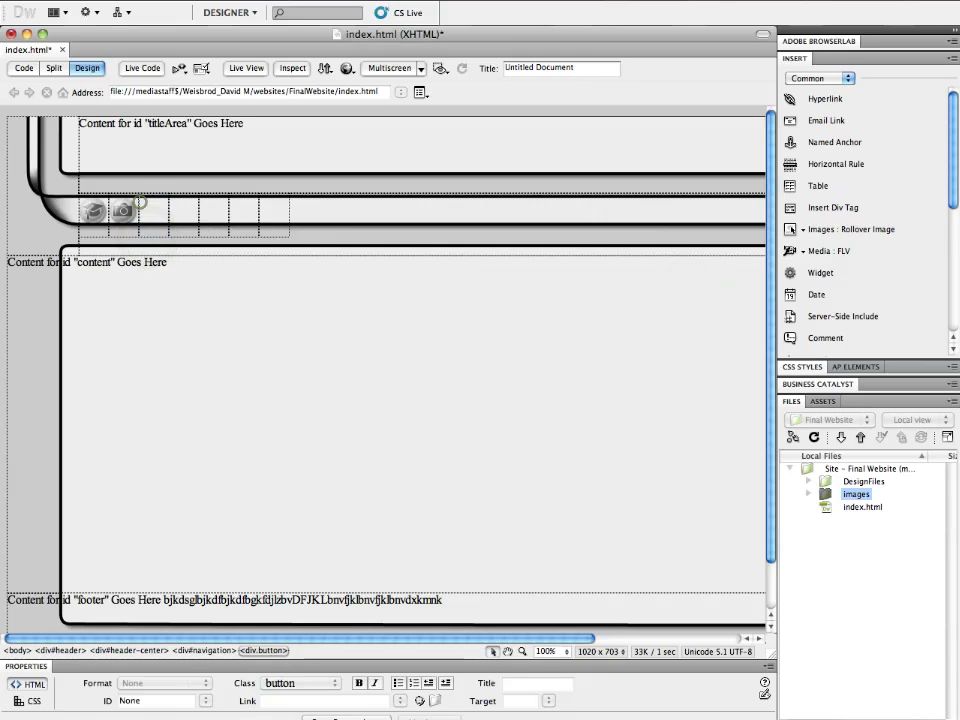
left_click(146, 236)
left_click(136, 208)
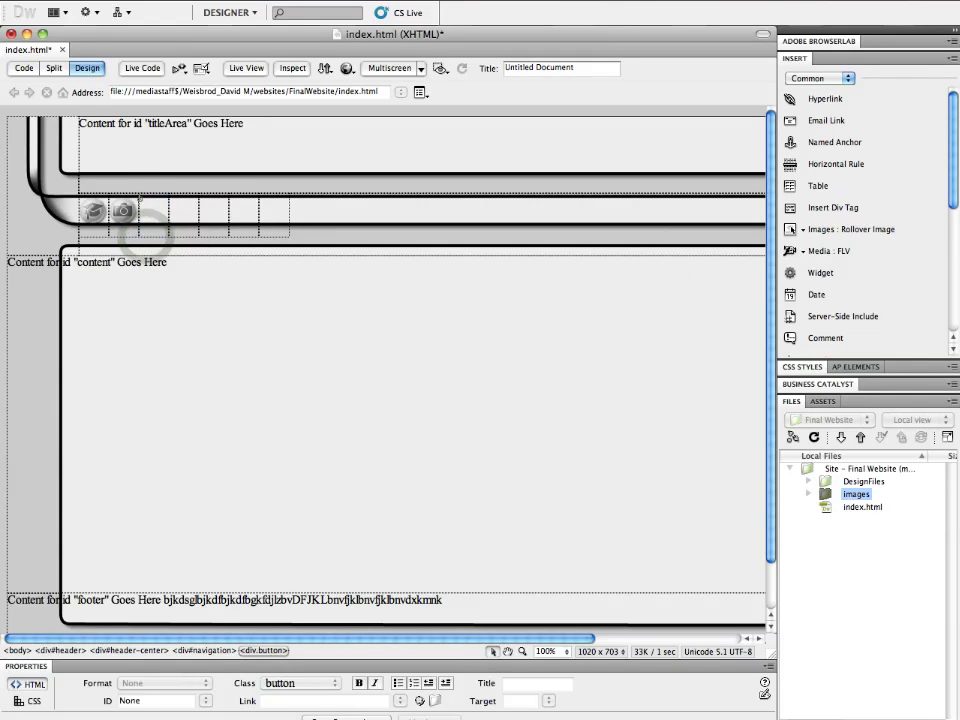
left_click(879, 229)
mouse_move(400, 712)
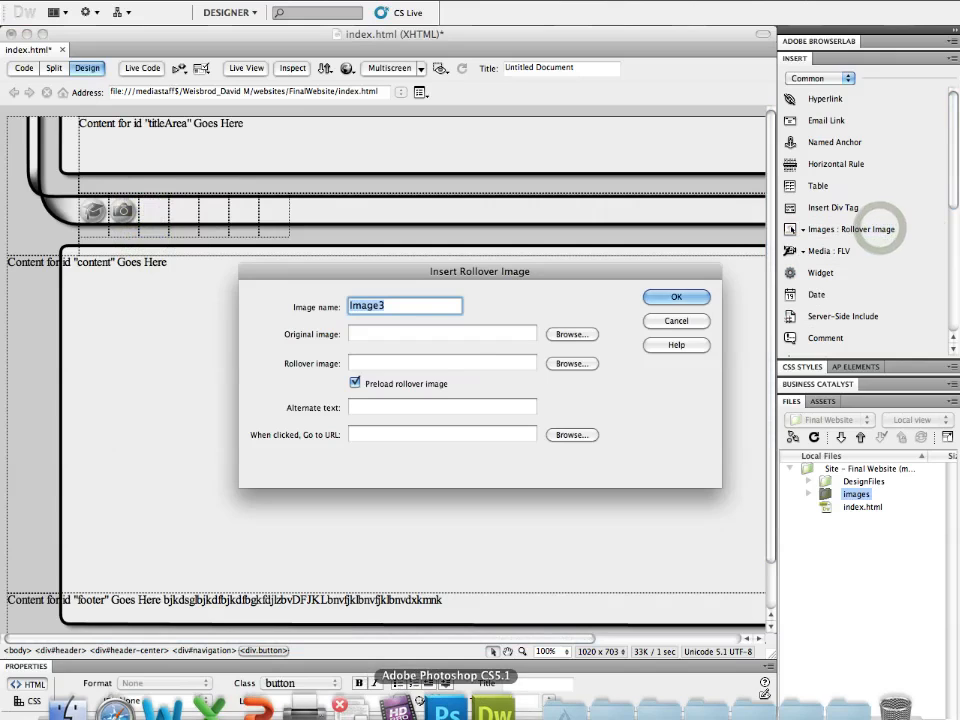
left_click(447, 710)
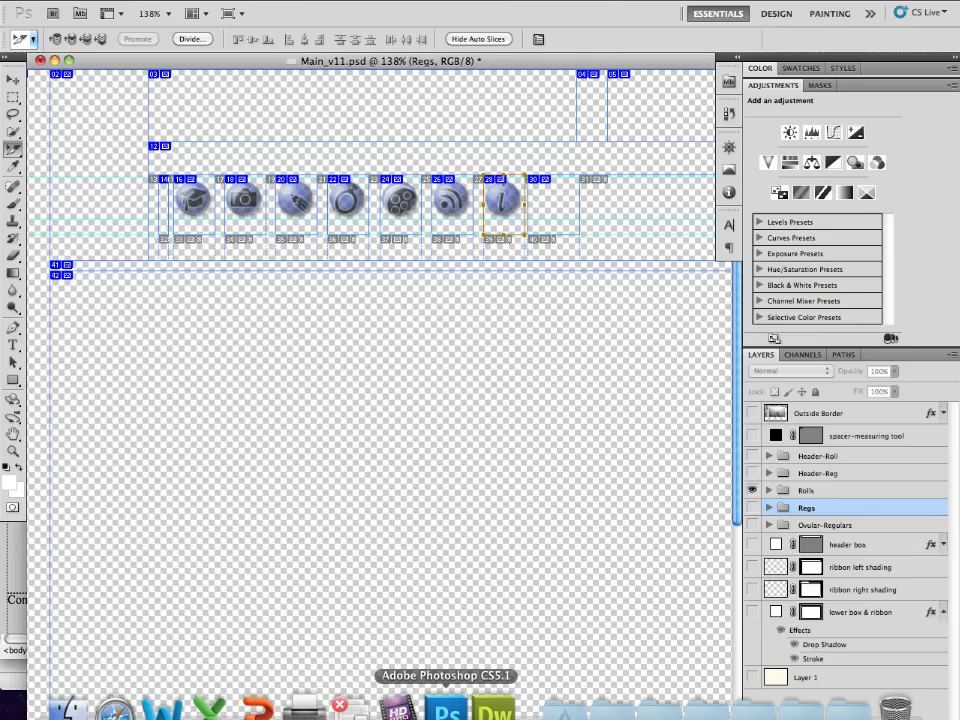
left_click(493, 708)
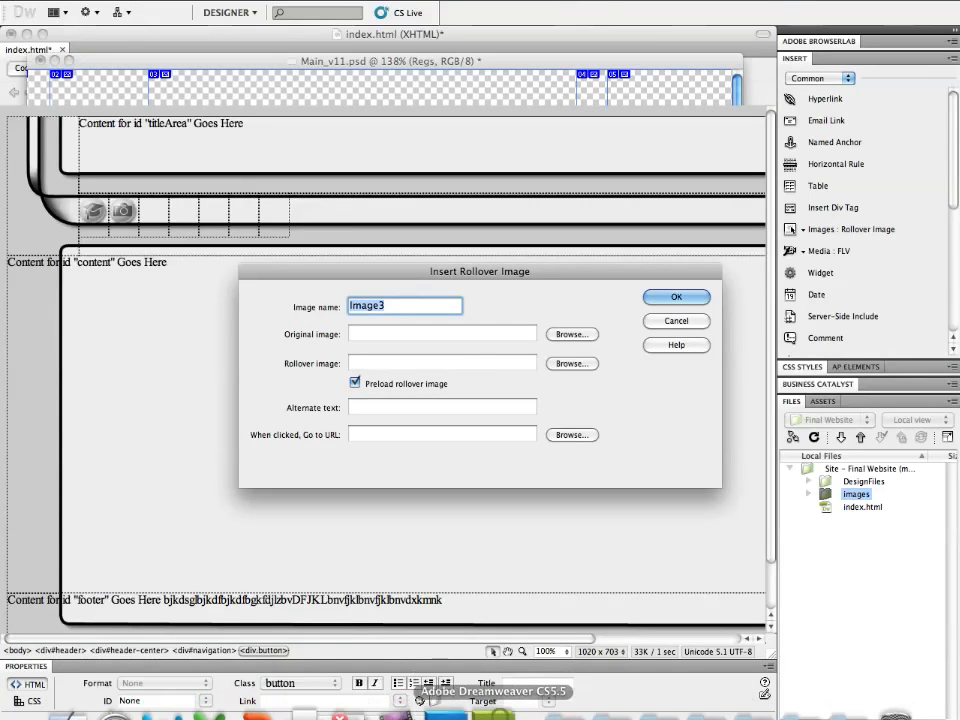
type("design")
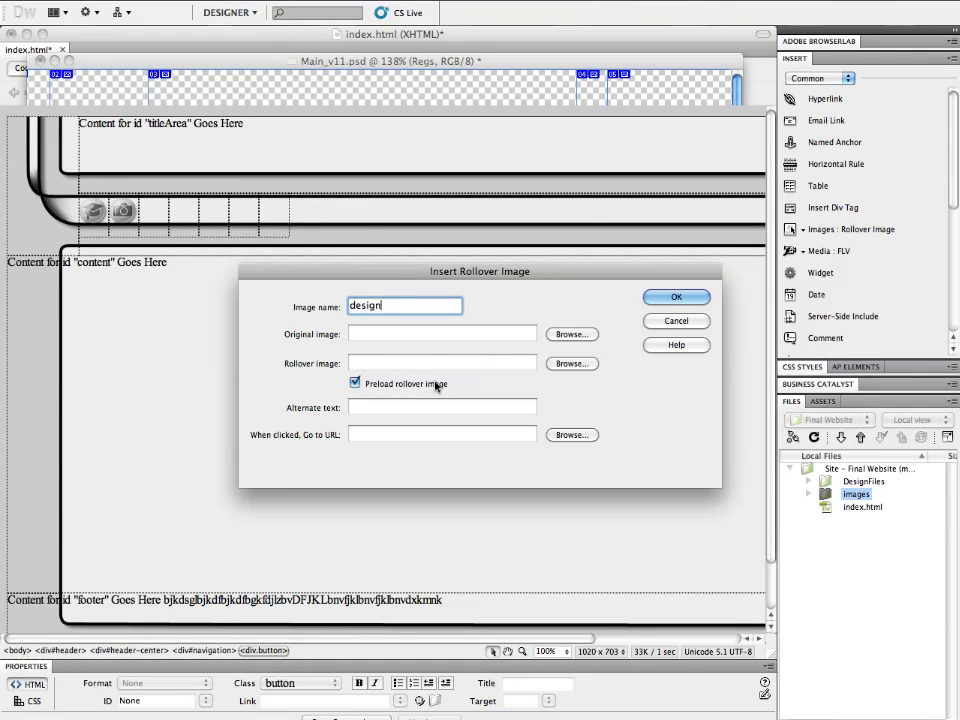
- Use images/designButton_reg.png as original and images/designButton_roll.png as rollover image, and insert the design button without alternate text or URL
left_click(549, 340)
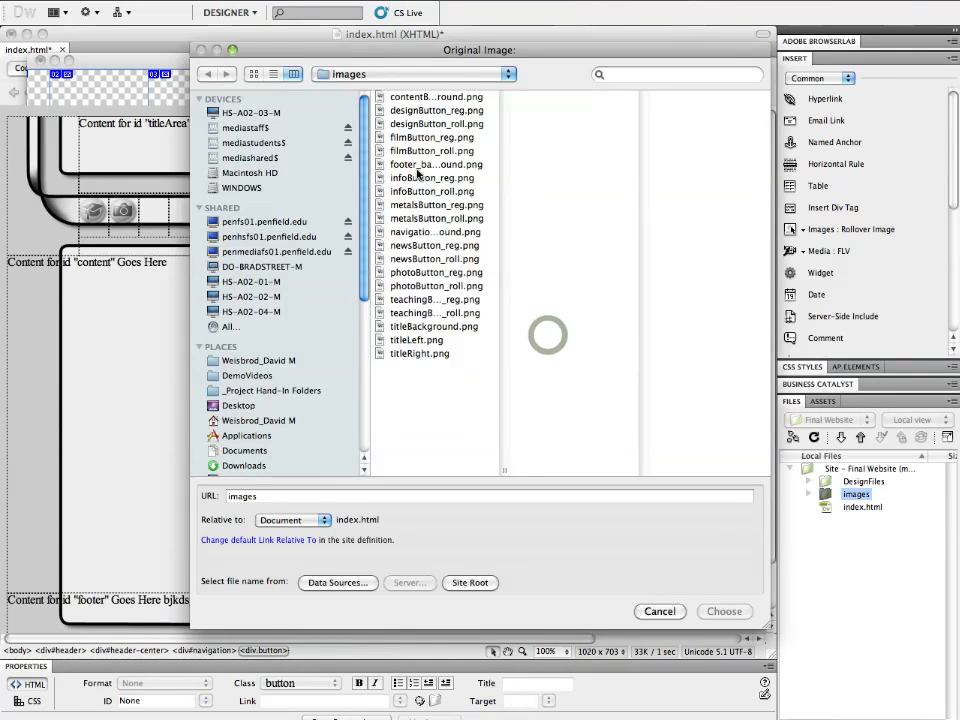
double_click(415, 116)
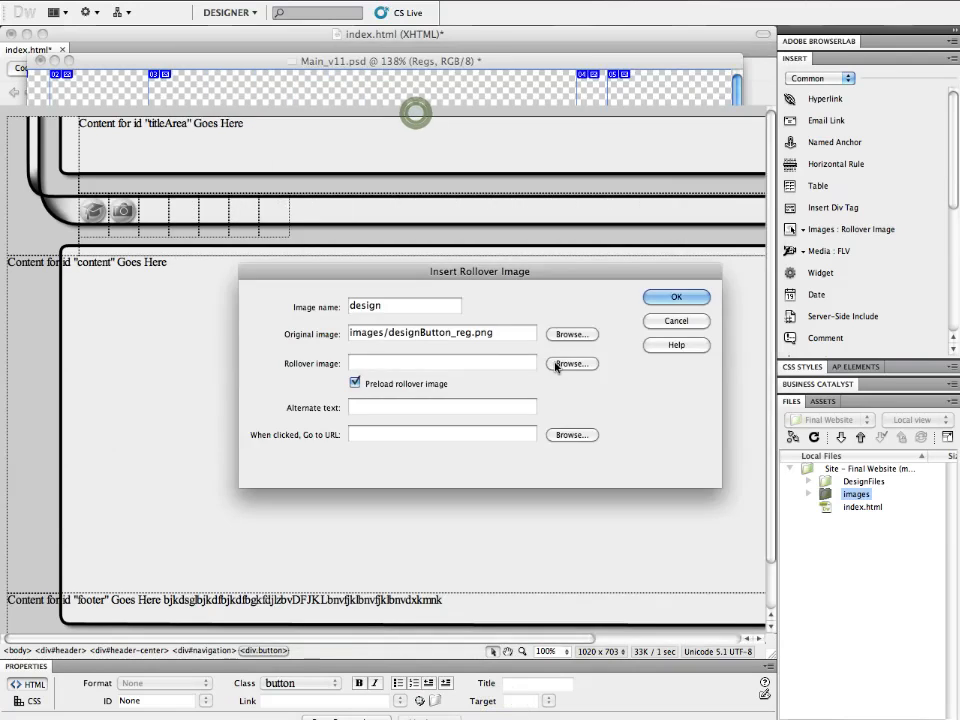
left_click(559, 364)
double_click(415, 124)
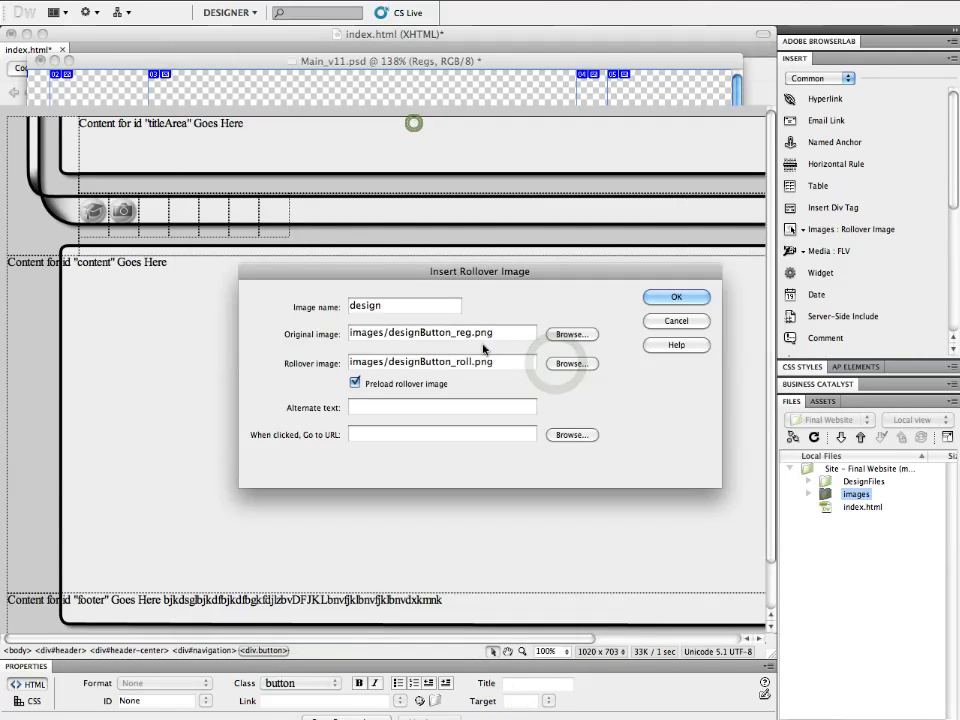
left_click(676, 298)
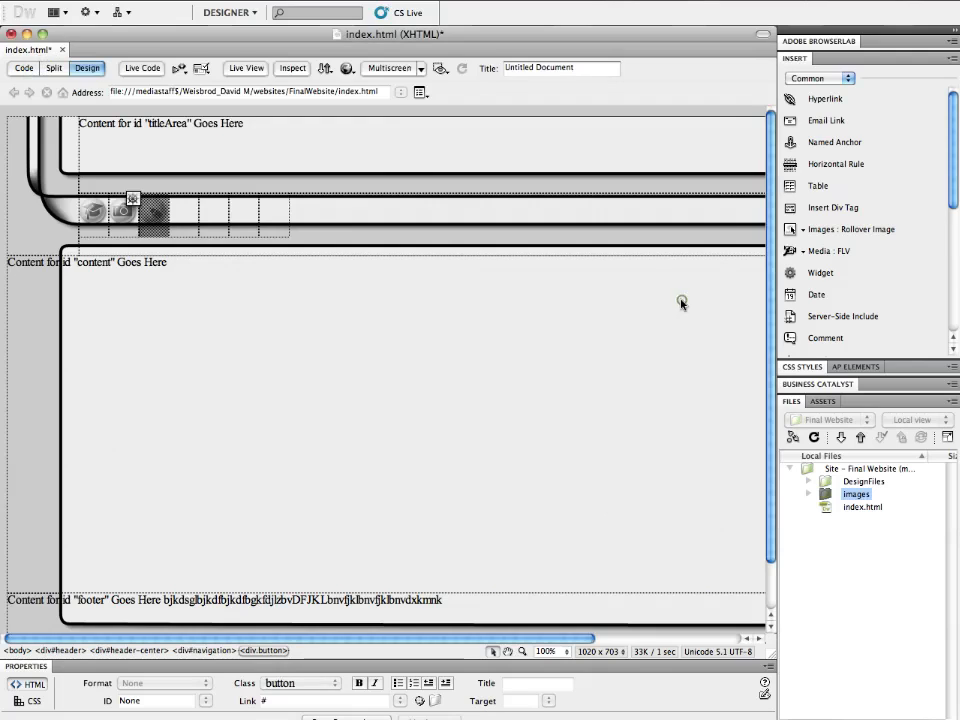
- Start a rollover image in the fourth button div, check the button in Photoshop, and name the image Metals in Dreamweaver
left_click(177, 238)
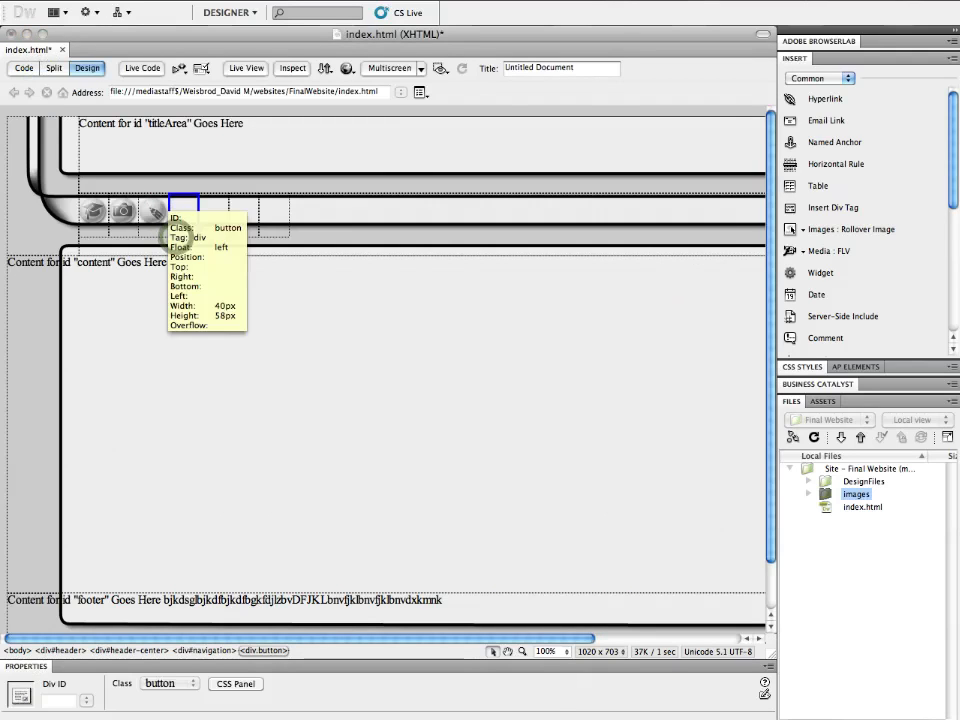
left_click(174, 202)
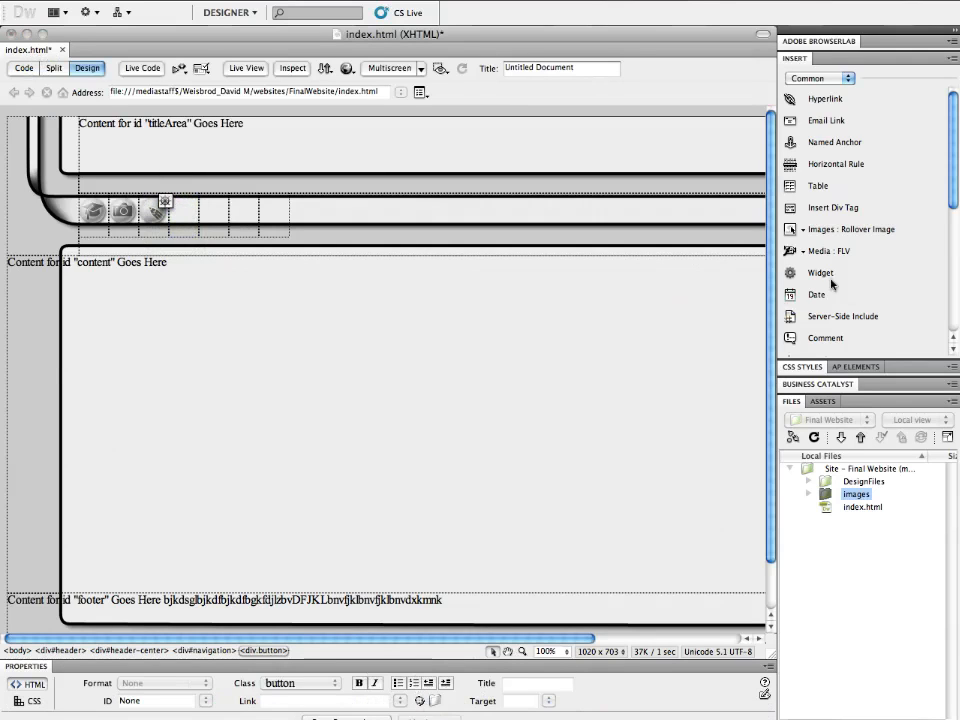
left_click(849, 229)
left_click(445, 703)
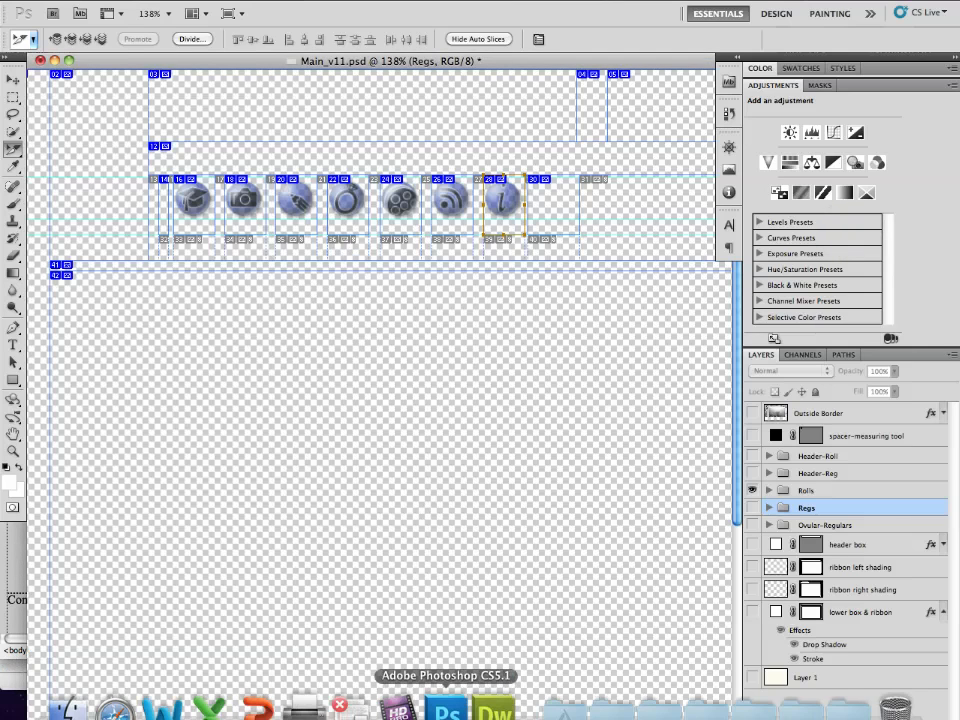
left_click(497, 700)
type("Metals")
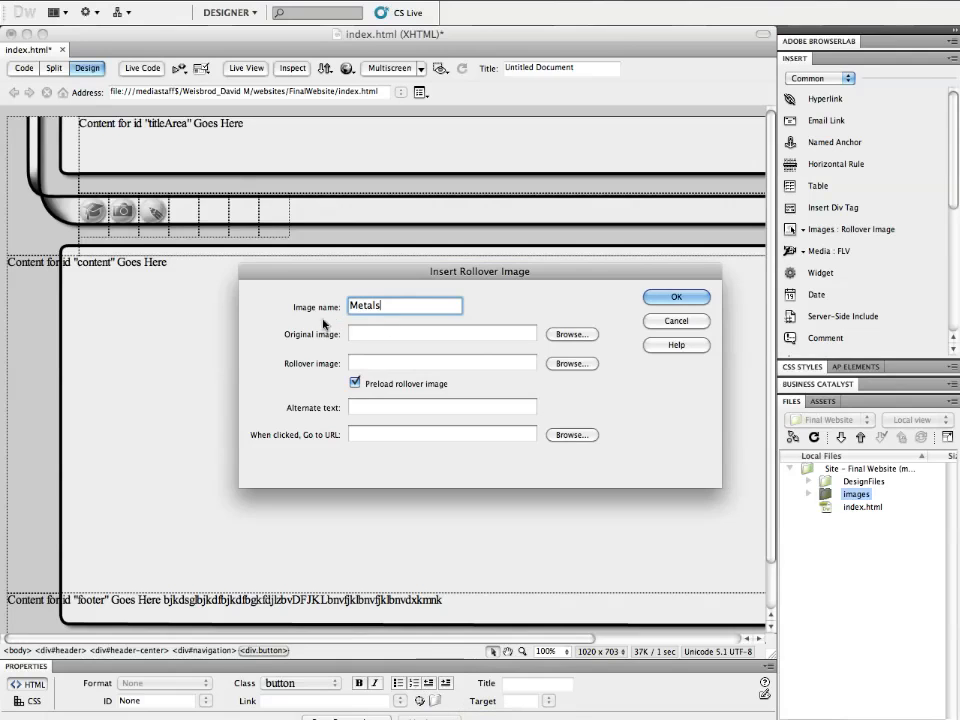
- Use images/metalsButton_reg.png as original and images/metalsButton_roll.png as rollover image, and insert the Metals button without alternate text or URL
left_click(573, 336)
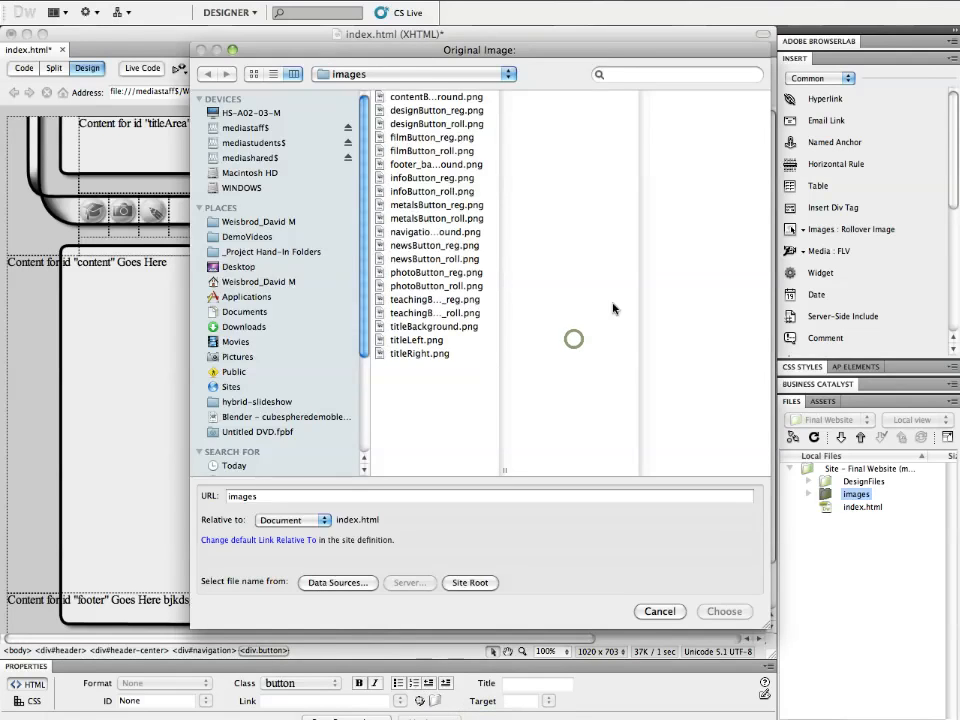
double_click(392, 205)
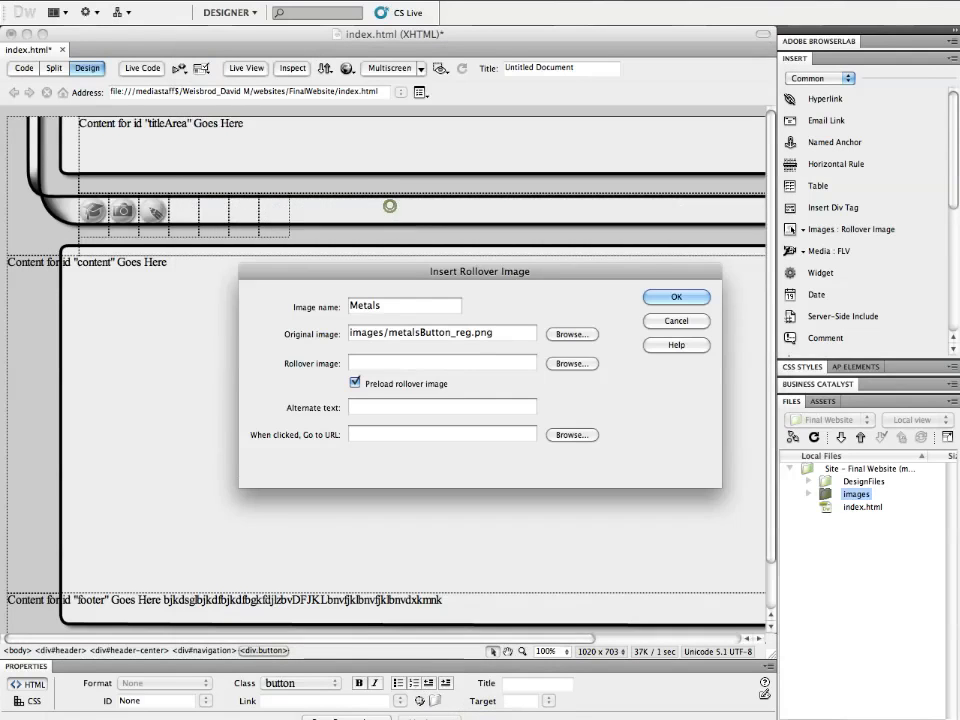
left_click(577, 363)
double_click(420, 218)
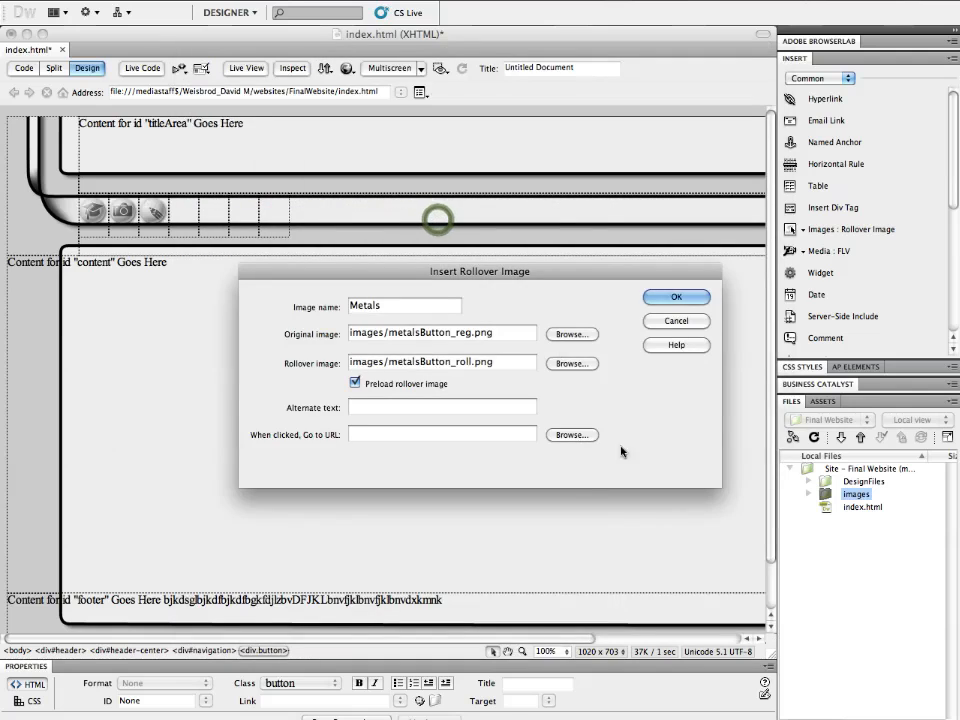
left_click(674, 297)
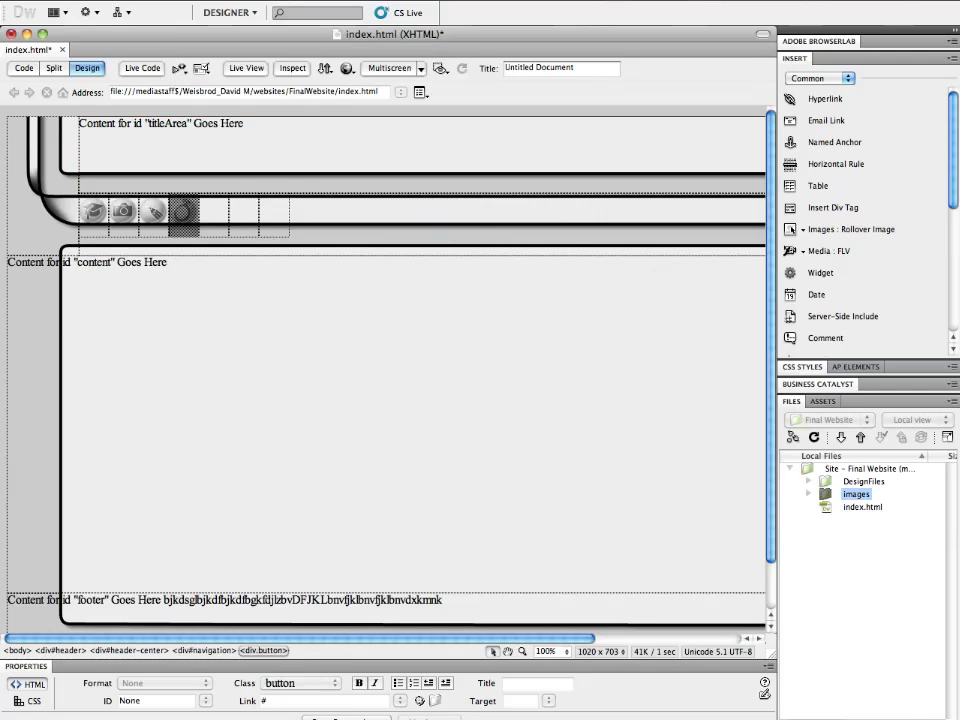
- Save index.html and test the four rollover buttons in a Safari preview, then return to Dreamweaver
left_click(332, 229)
key("super+s")
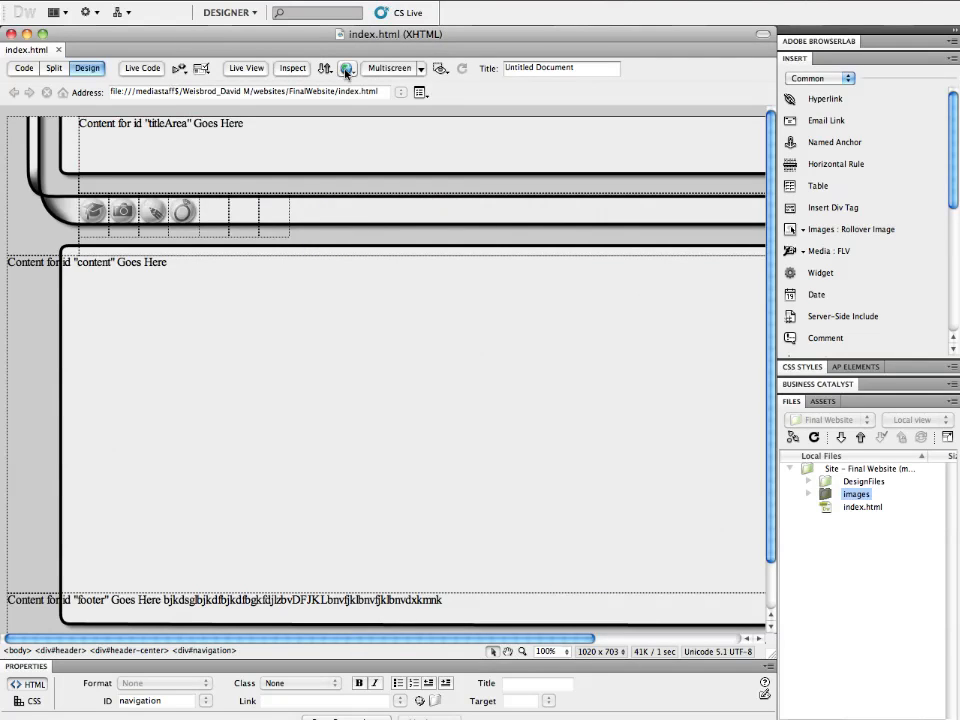
left_click(346, 69)
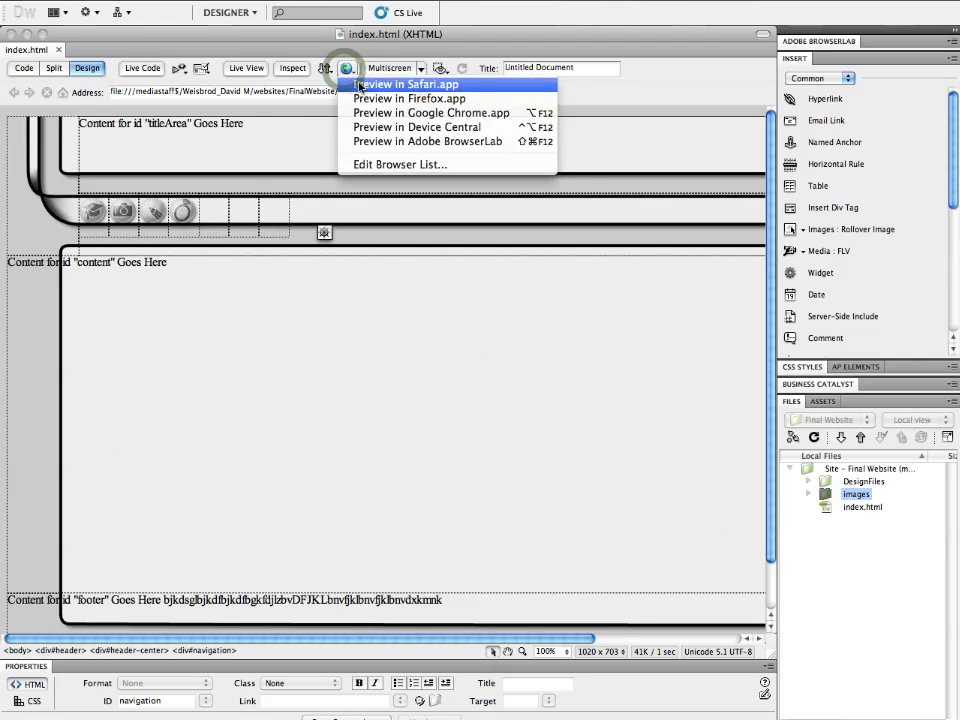
left_click(360, 86)
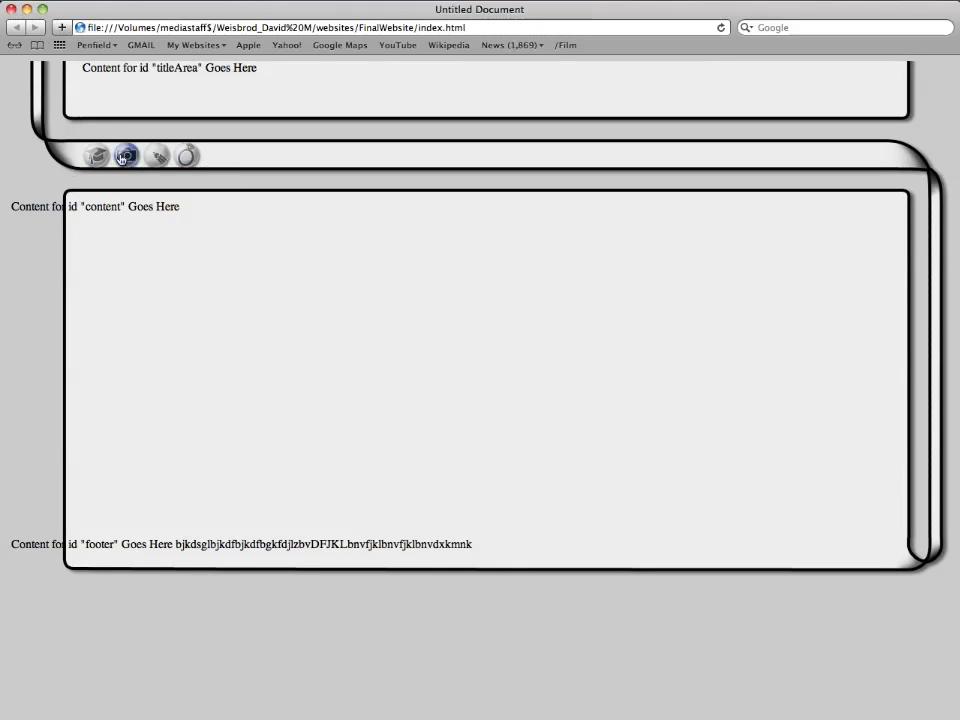
left_click(9, 9)
left_click(86, 68)
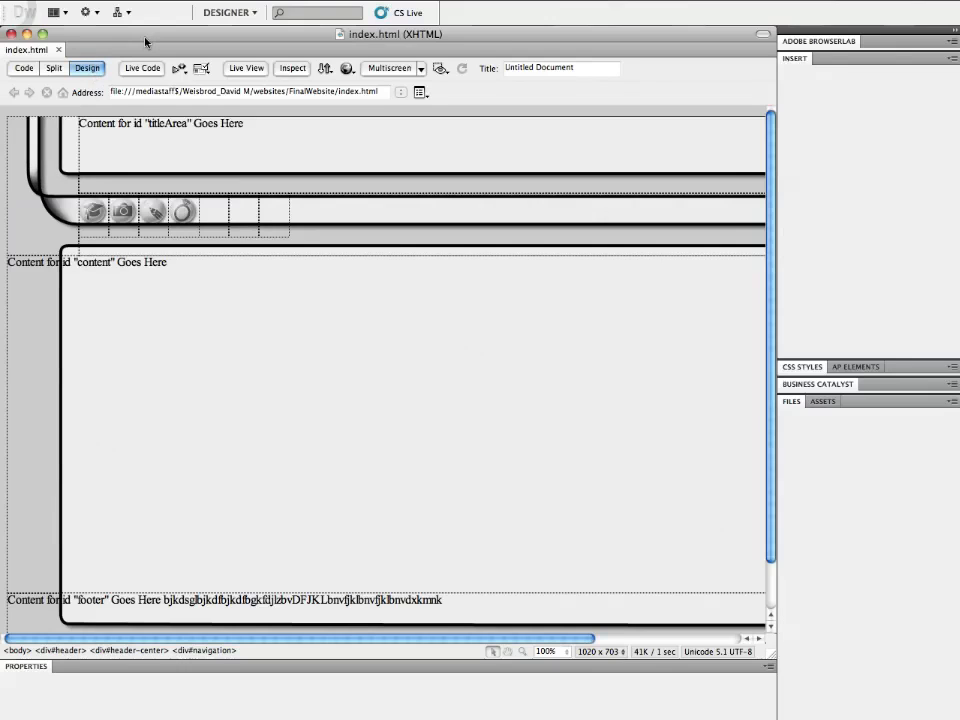
left_click(145, 40)
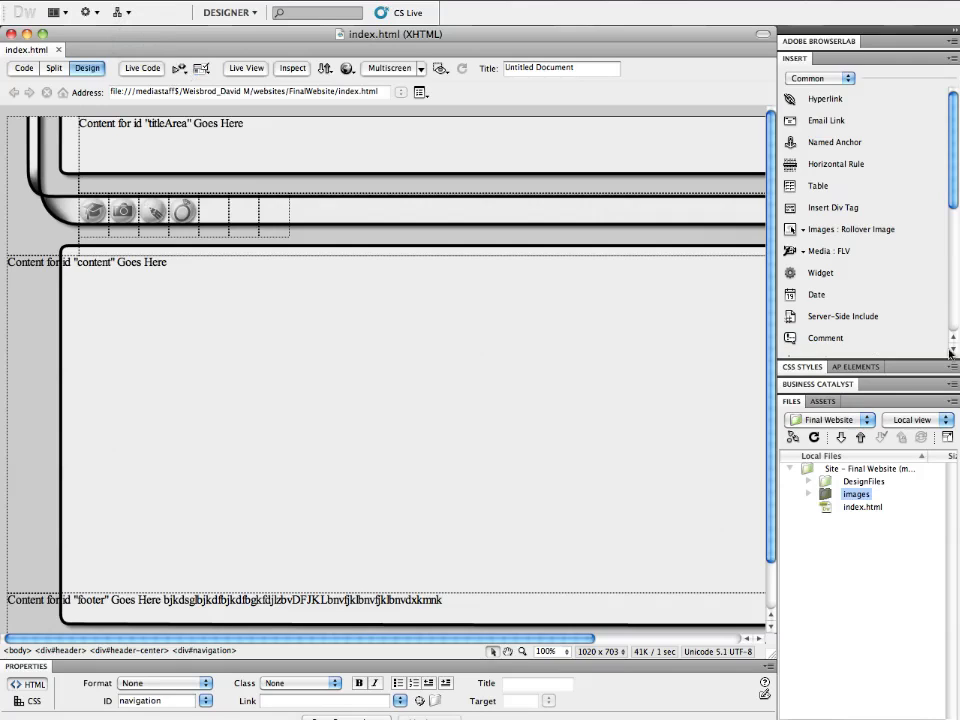
- Edit the .button CSS rule's box settings with individual margins, setting and applying 10 px right and 10 px left
left_click(893, 58)
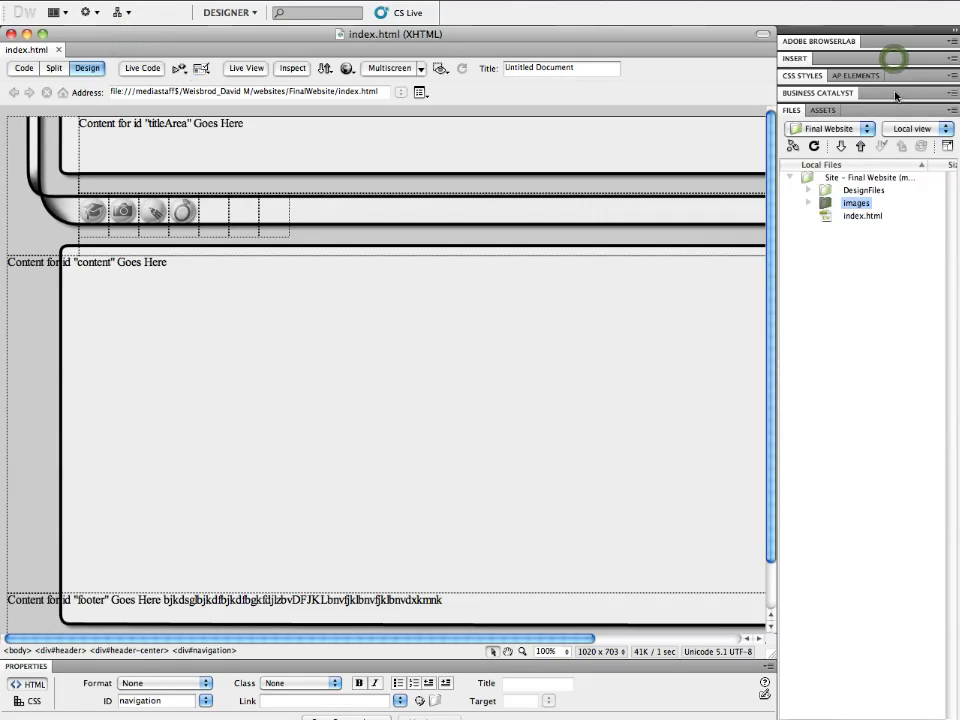
left_click(907, 78)
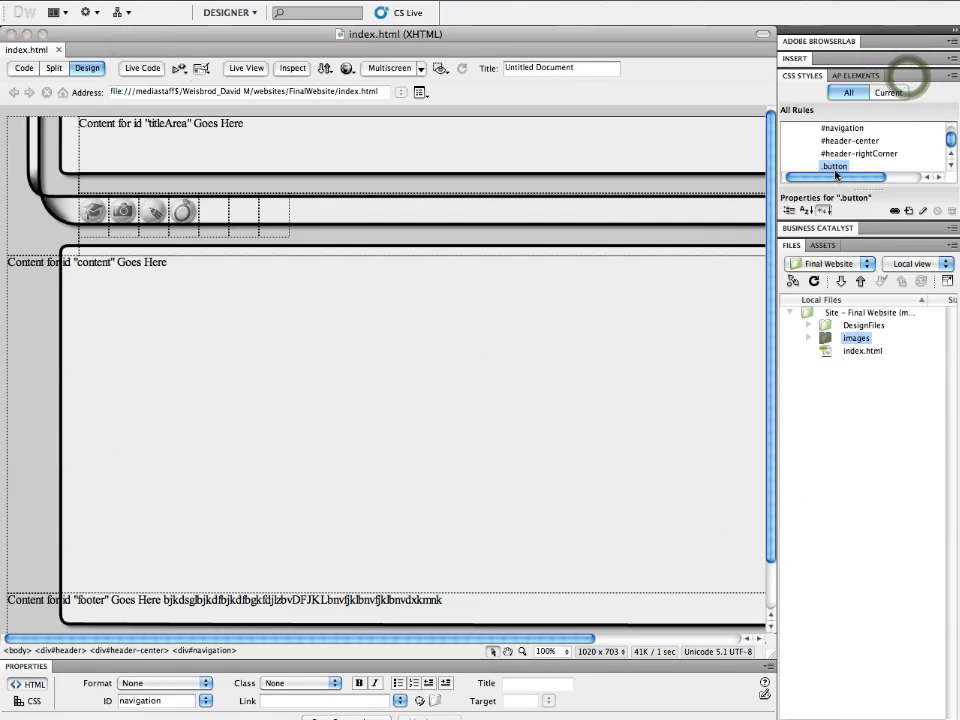
double_click(835, 167)
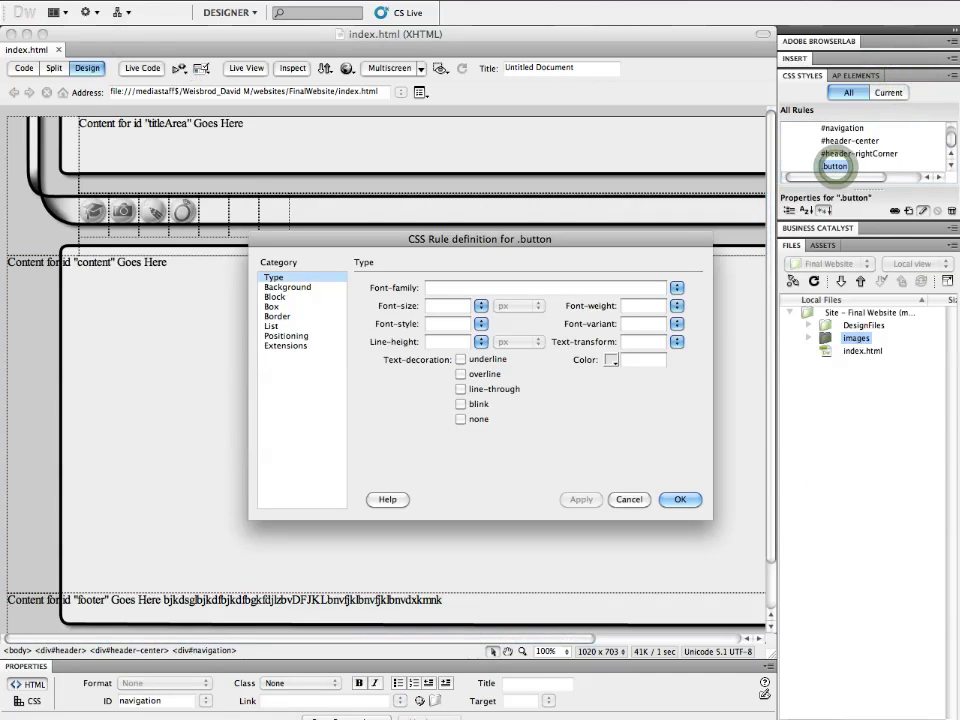
left_click(272, 306)
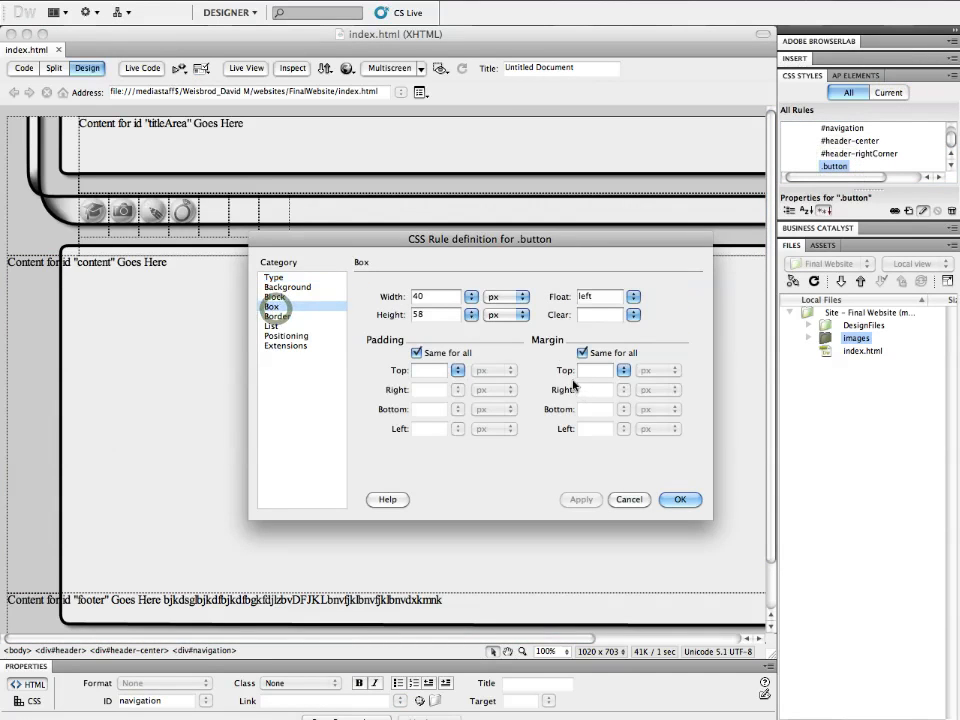
left_click(584, 354)
left_click(593, 390)
type("10")
key("Tab")
key("Tab")
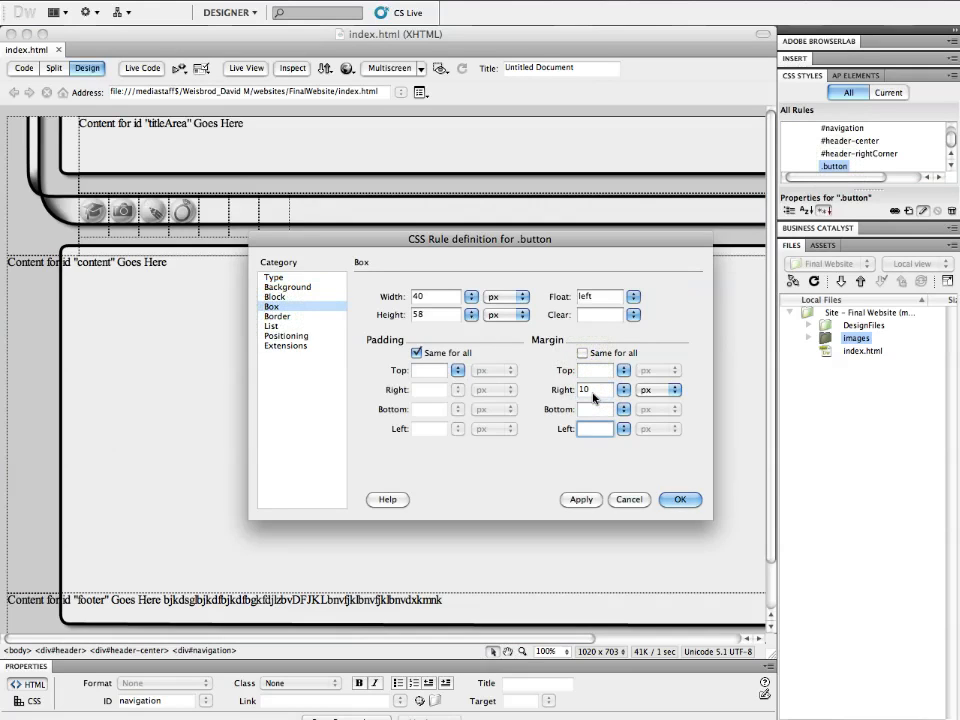
type("10")
left_click(581, 499)
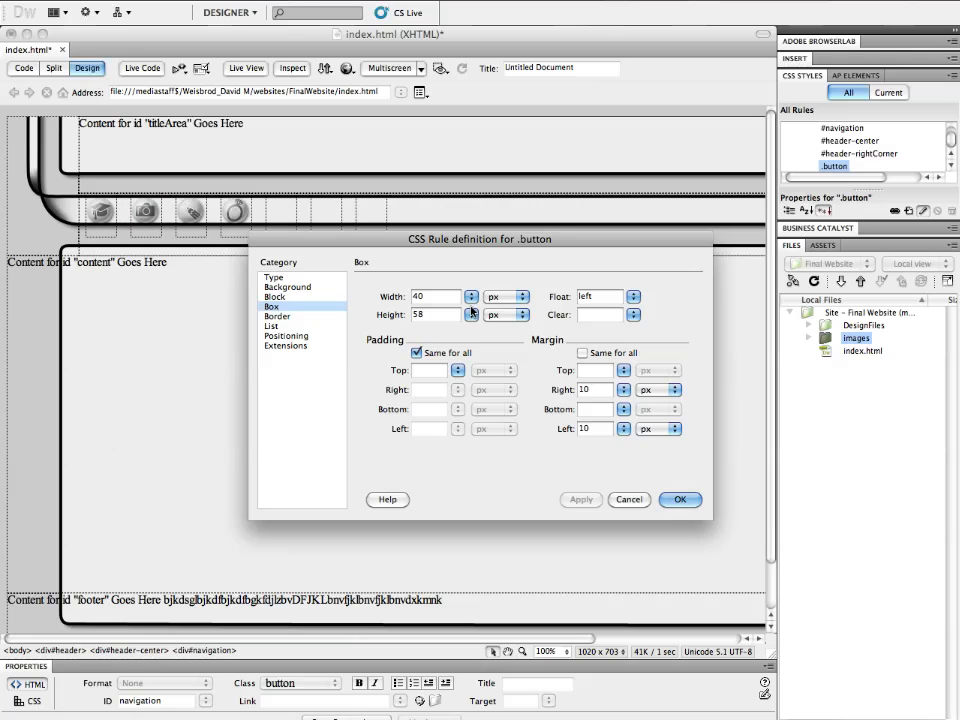
- Try a 10 px top margin on the .button rule, clear it again and apply
left_click(591, 370)
type("10")
left_click(578, 499)
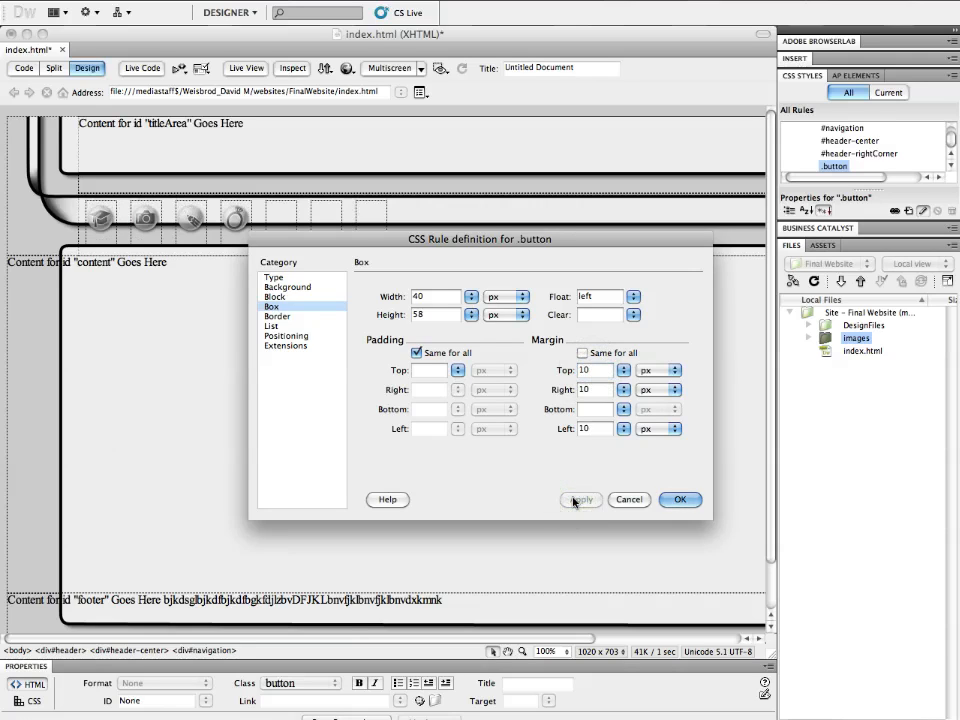
double_click(593, 370)
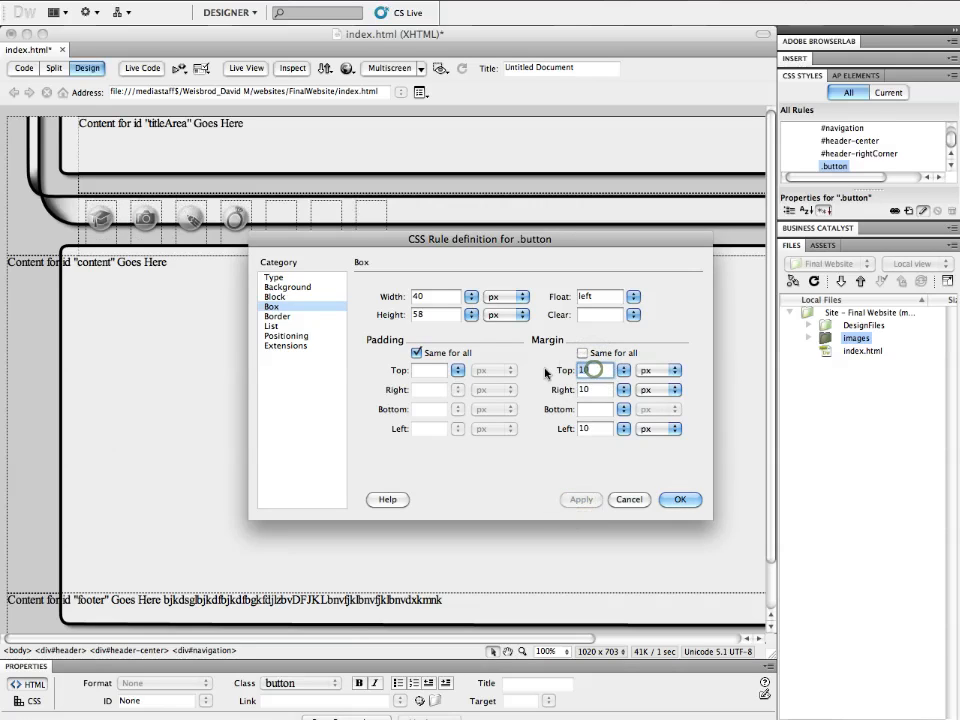
type("0")
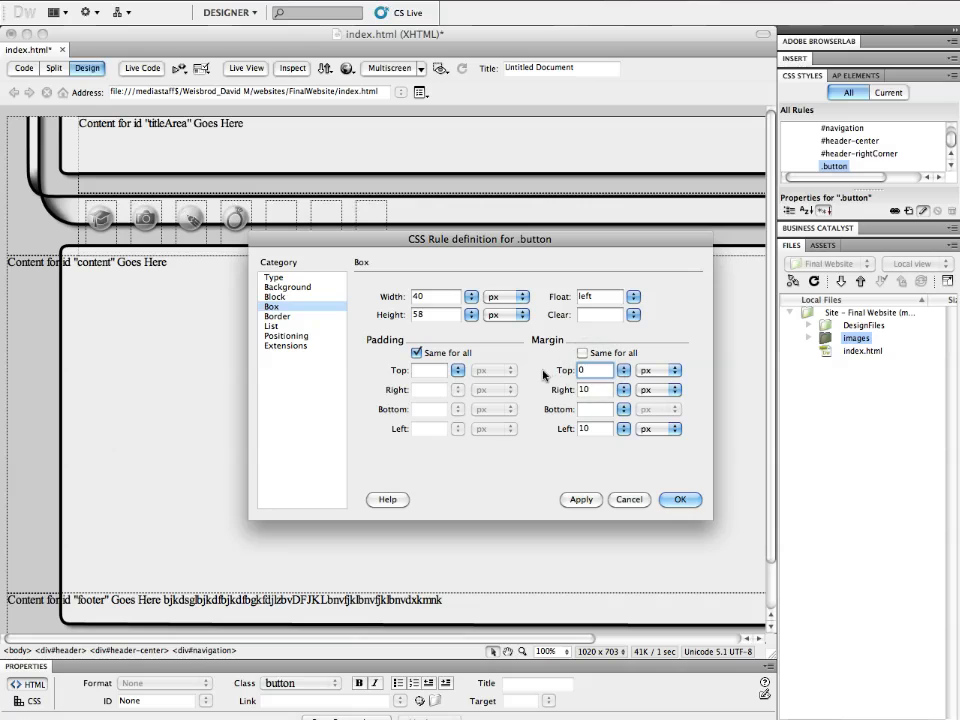
key("BackSpace")
left_click(582, 500)
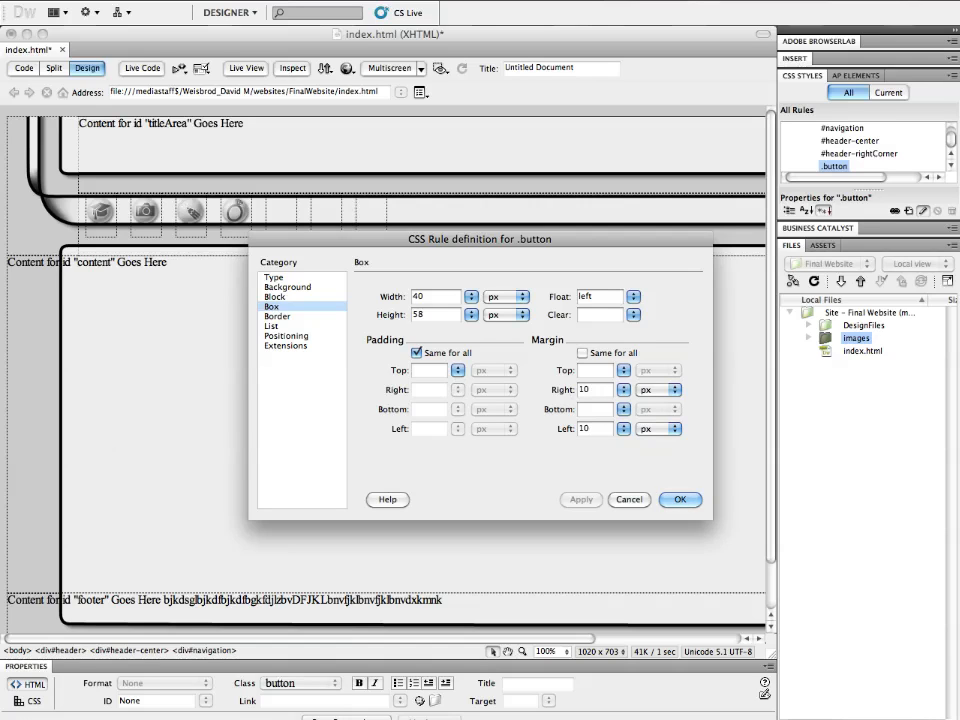
- Accept the .button rule changes and assign the ID teachingButton to the first navigation button div
left_click(683, 500)
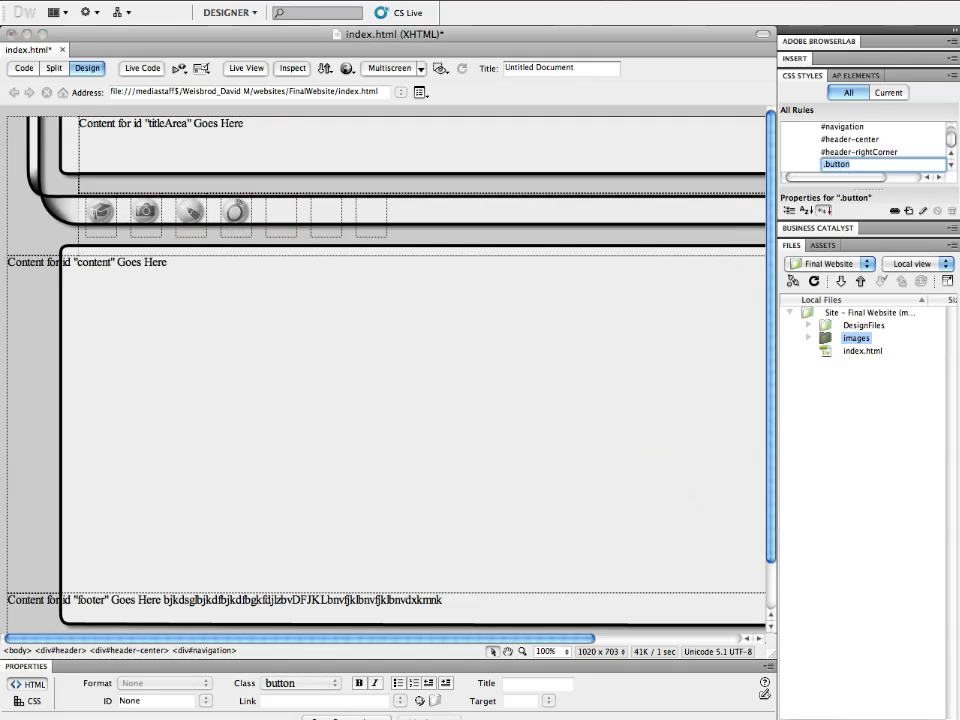
left_click(113, 222)
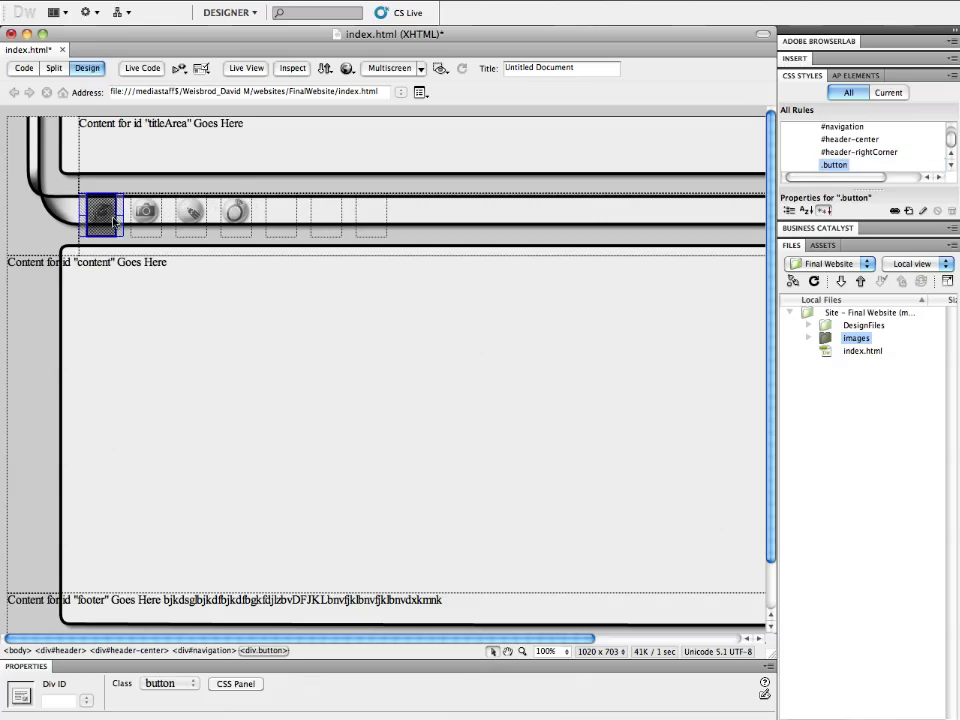
left_click(55, 700)
type("d")
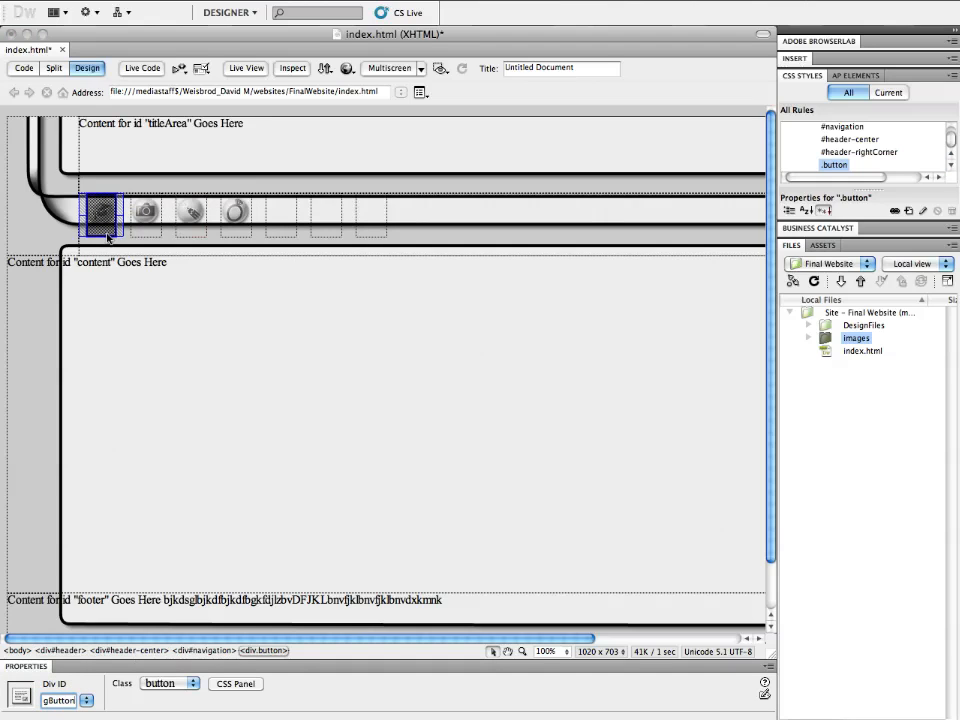
mouse_move(103, 235)
key("Return")
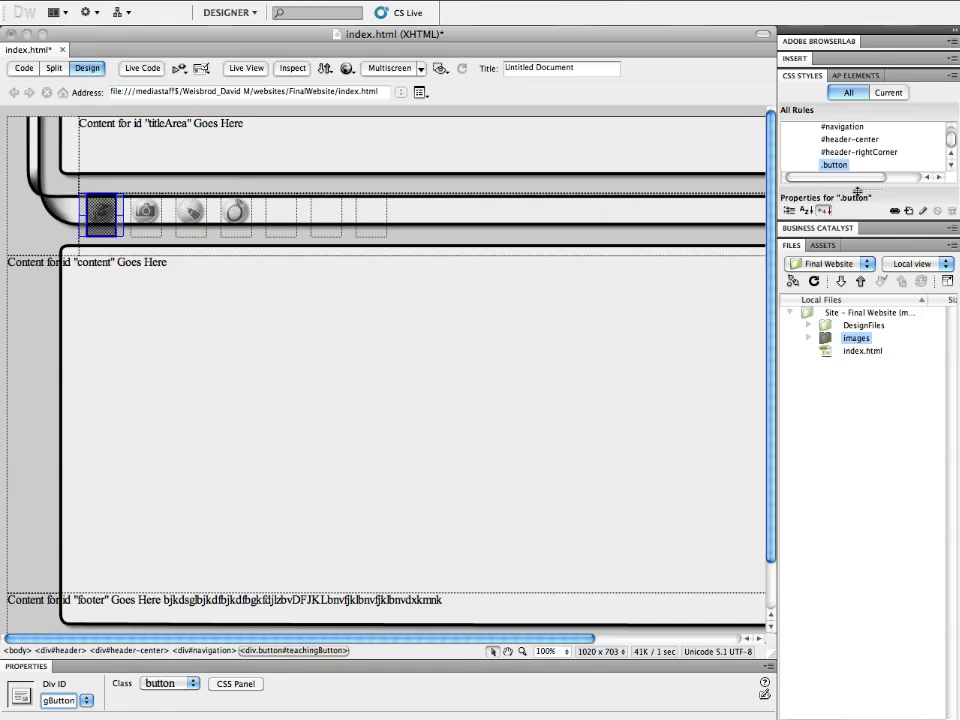
- Enlarge the CSS rule list to show every rule through .button, recheck the first button div's ID, and save index.html
left_click(872, 219)
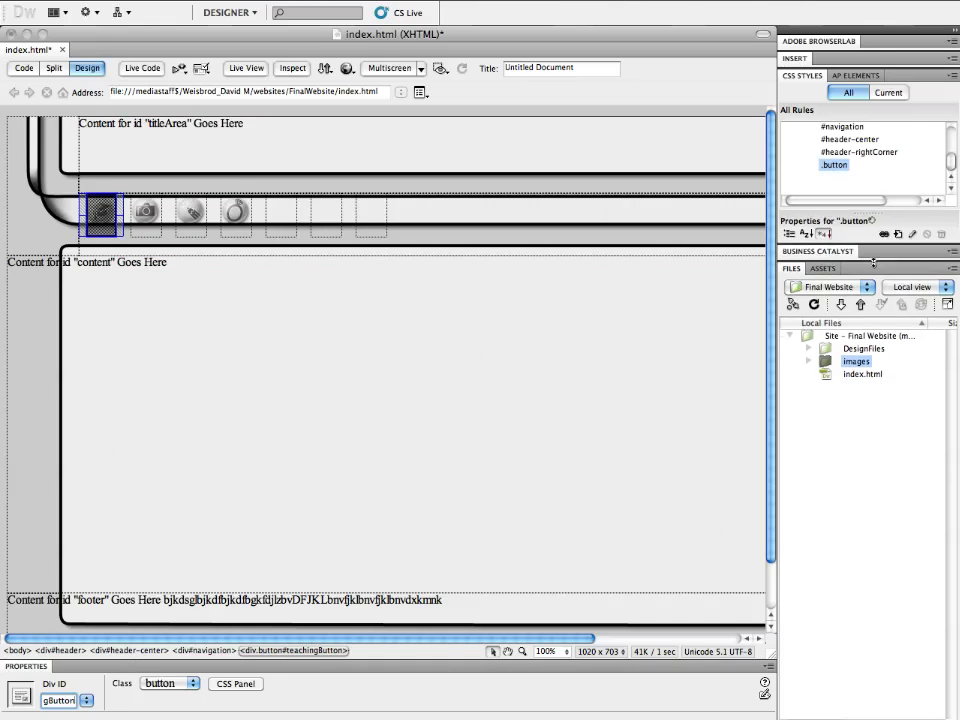
scroll(874, 197, "up", 2)
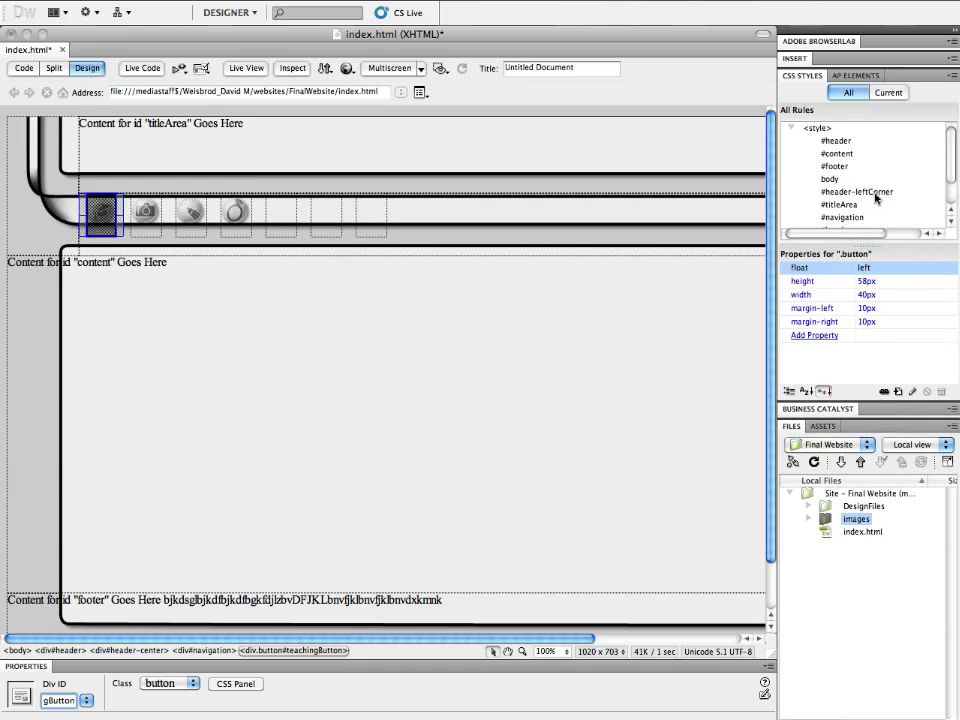
left_click_drag(879, 244, 879, 284)
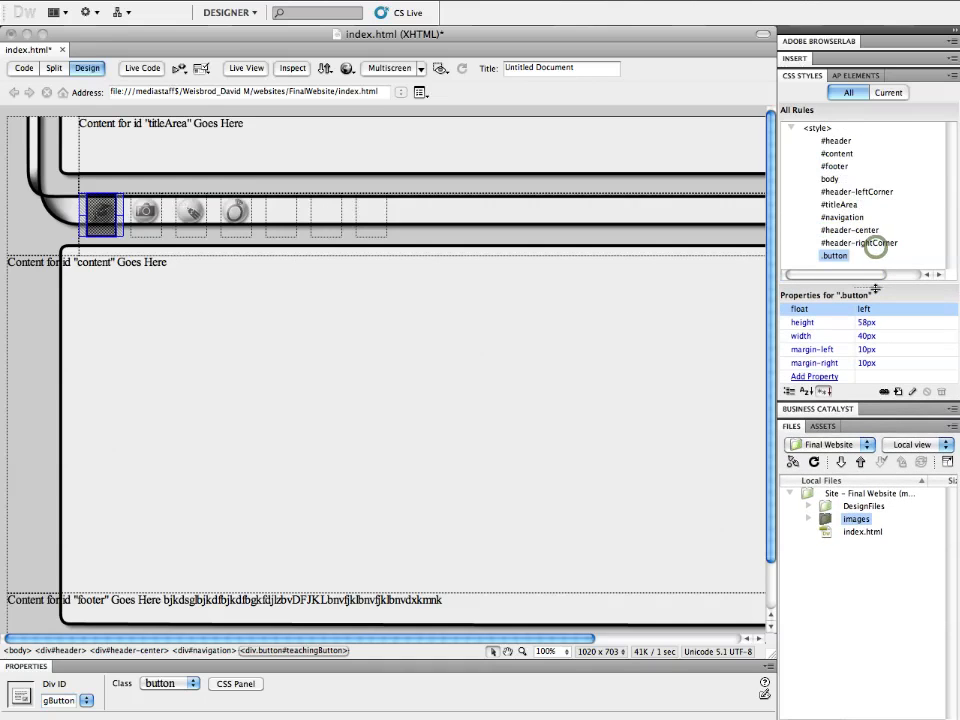
double_click(60, 700)
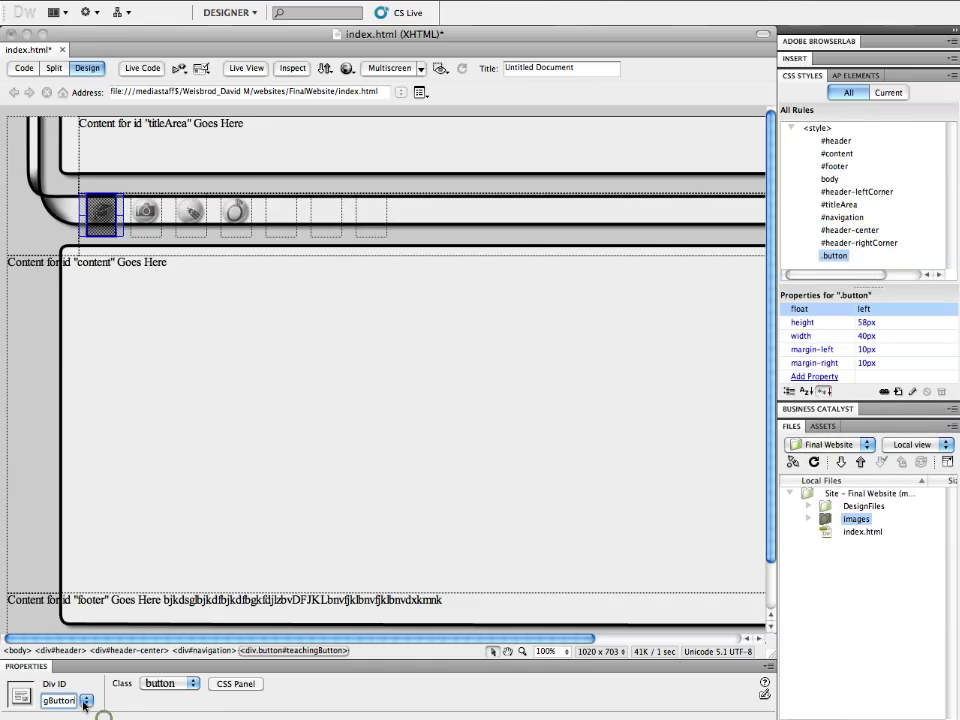
type("teach")
left_click(87, 701)
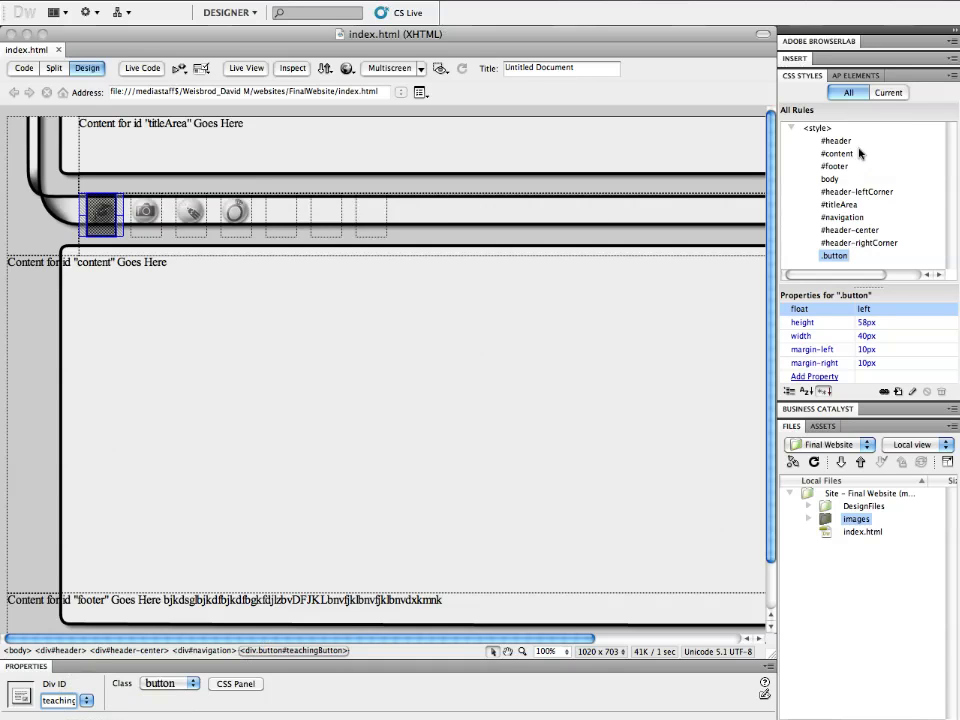
- Check the CSS rules and the teachingButton div's markup in the page source, and return to the visual layout
left_click(889, 92)
left_click(857, 93)
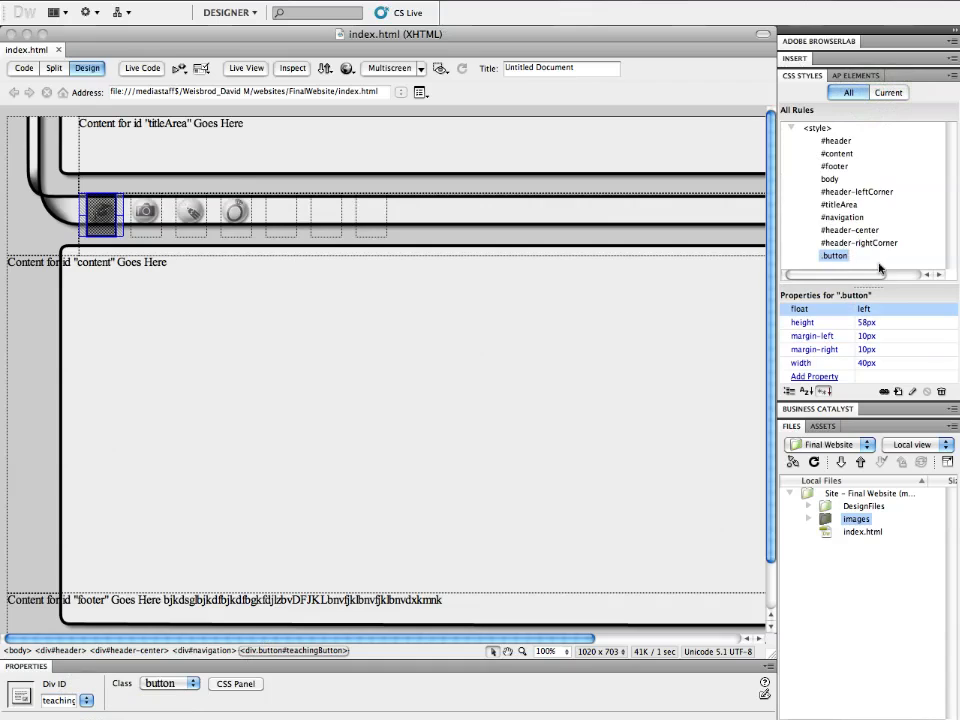
left_click(21, 66)
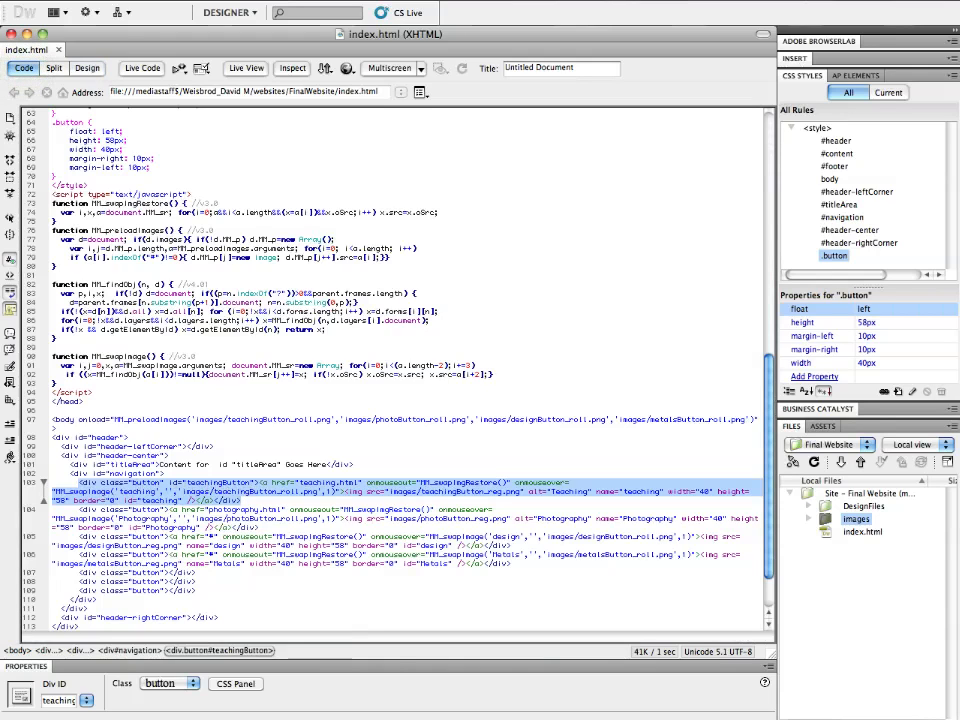
left_click(87, 67)
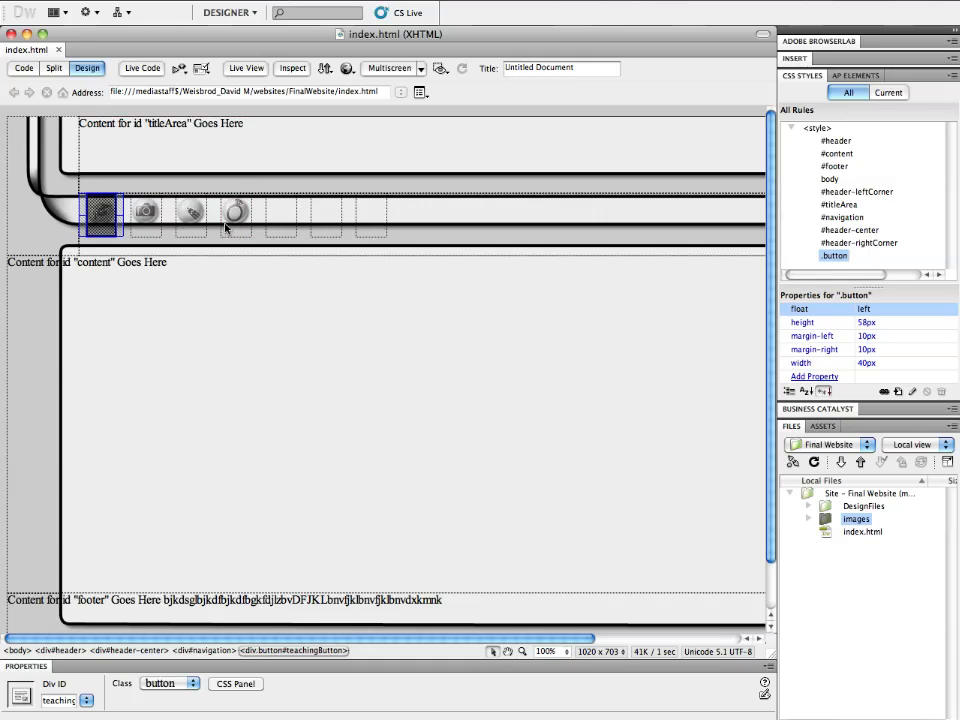
- Switch to Photoshop and show the Regs layer group of Main_v11.psd in place of the Rolls group
mouse_move(364, 710)
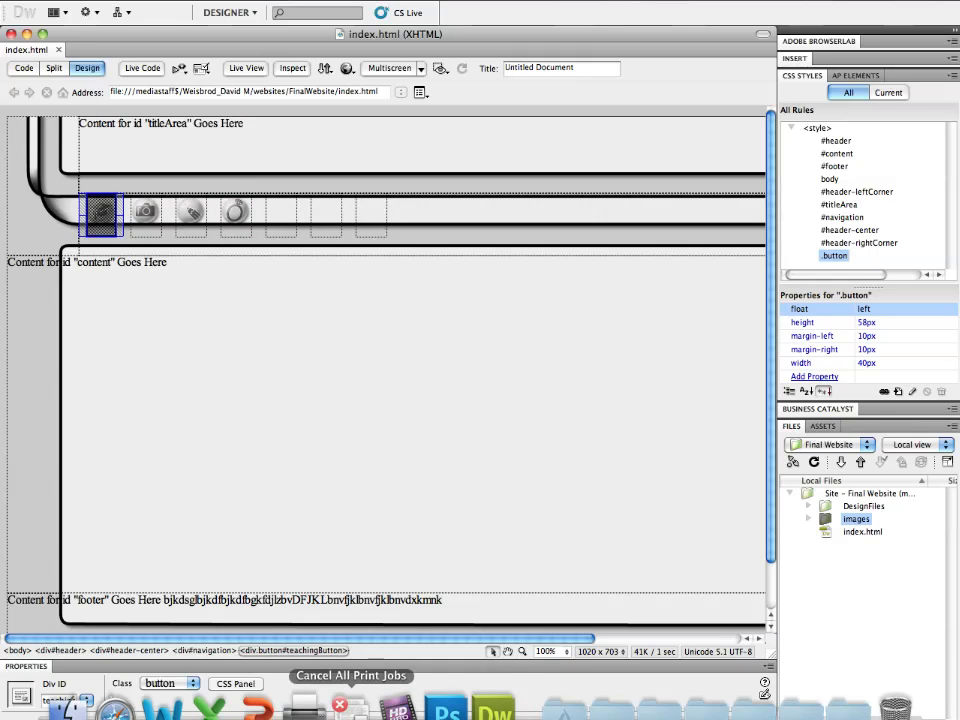
left_click(447, 710)
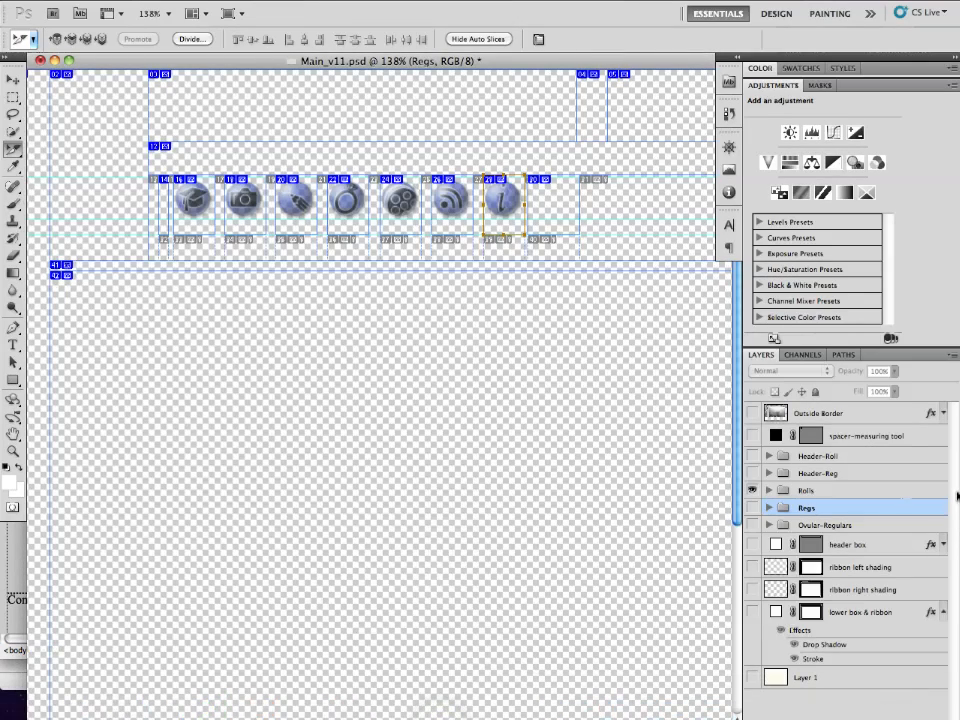
left_click(753, 508)
left_click(753, 491)
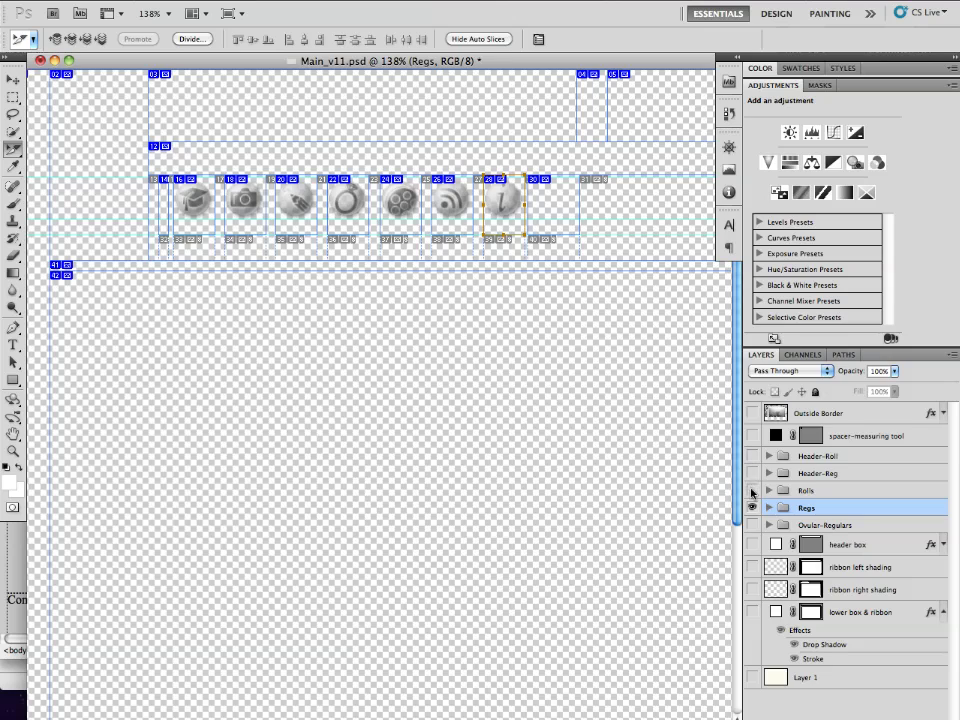
- Compare the regular and rollover button artwork by alternating visibility of the Regs and Rolls groups, ending with only Regs shown
left_click(751, 491)
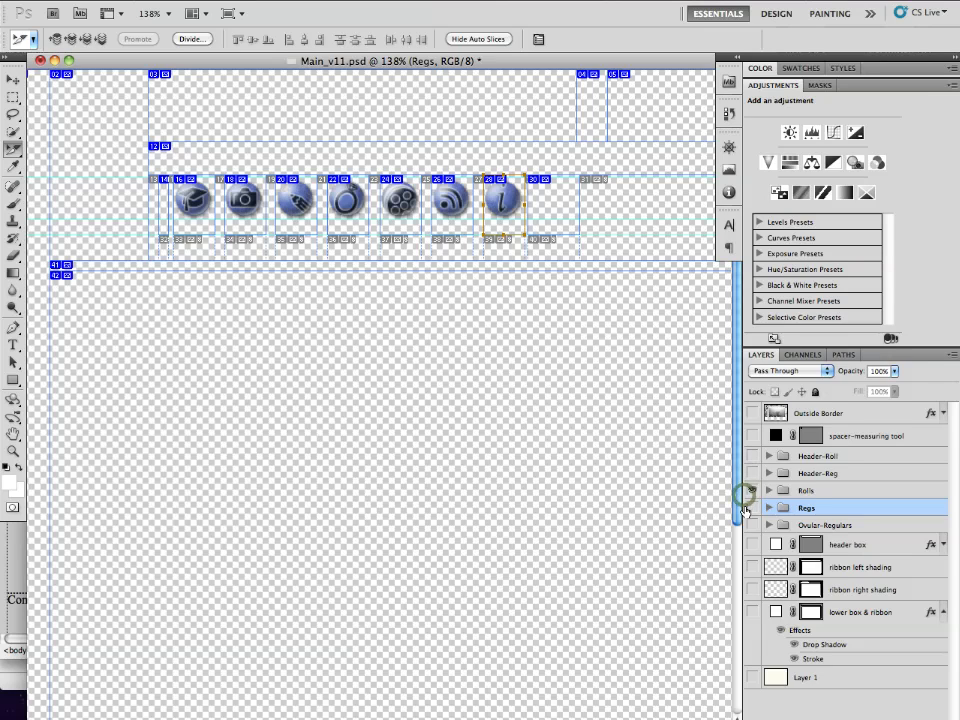
left_click(752, 491)
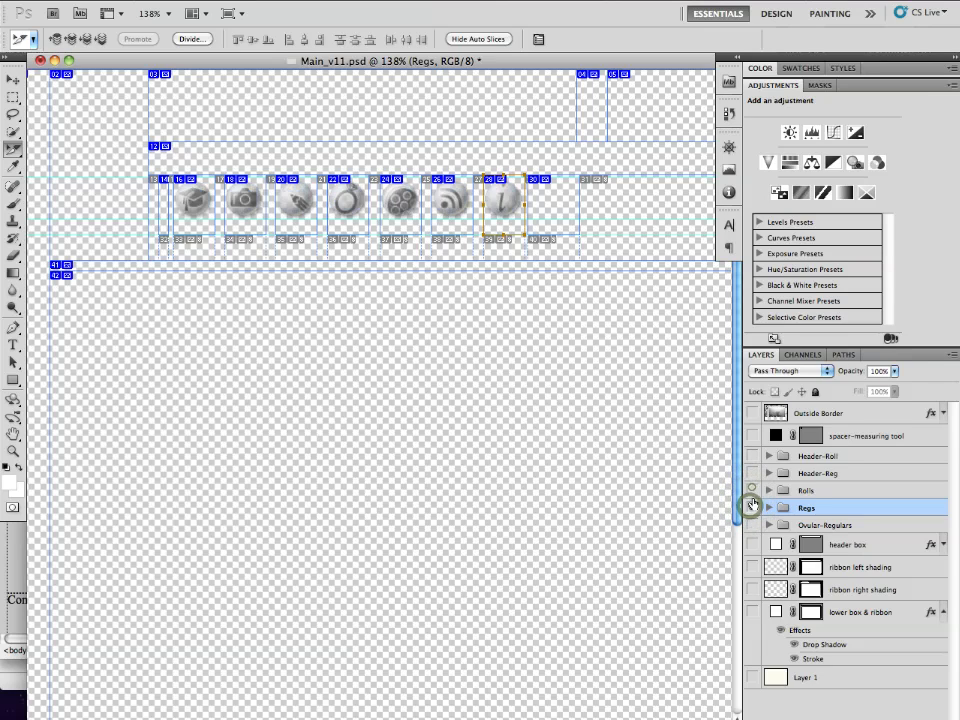
left_click(751, 508)
left_click(752, 491)
left_click(752, 491)
left_click(752, 491)
left_click(752, 491)
left_click(752, 491)
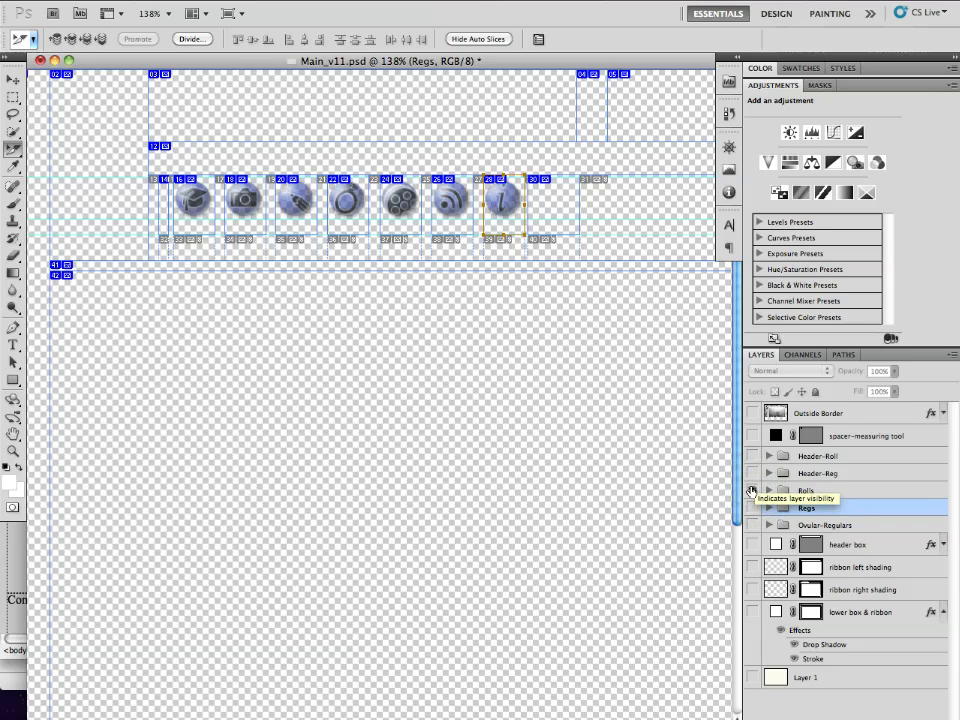
left_click(752, 507)
left_click(752, 491)
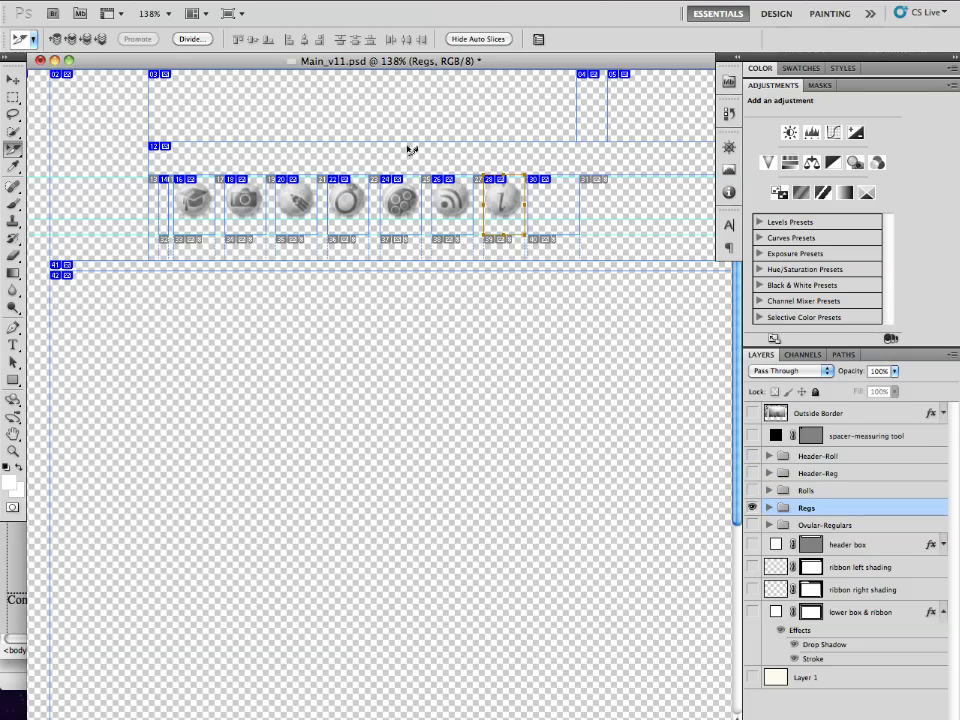
- Check the slice options of the graduation-cap button, close them without changes, and return to Dreamweaver
double_click(195, 205)
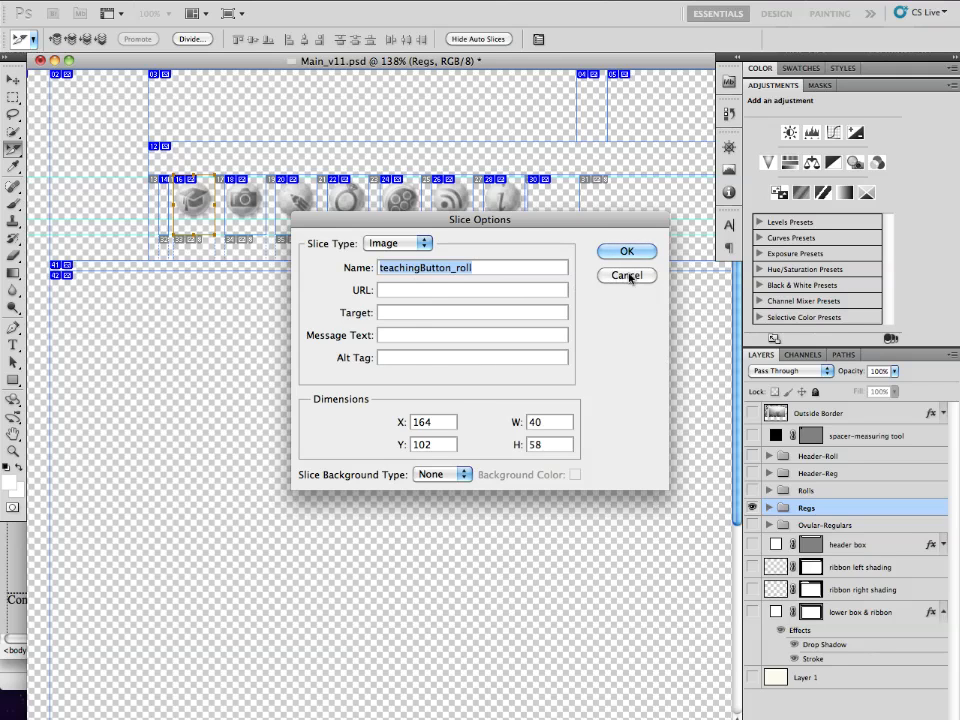
left_click(627, 275)
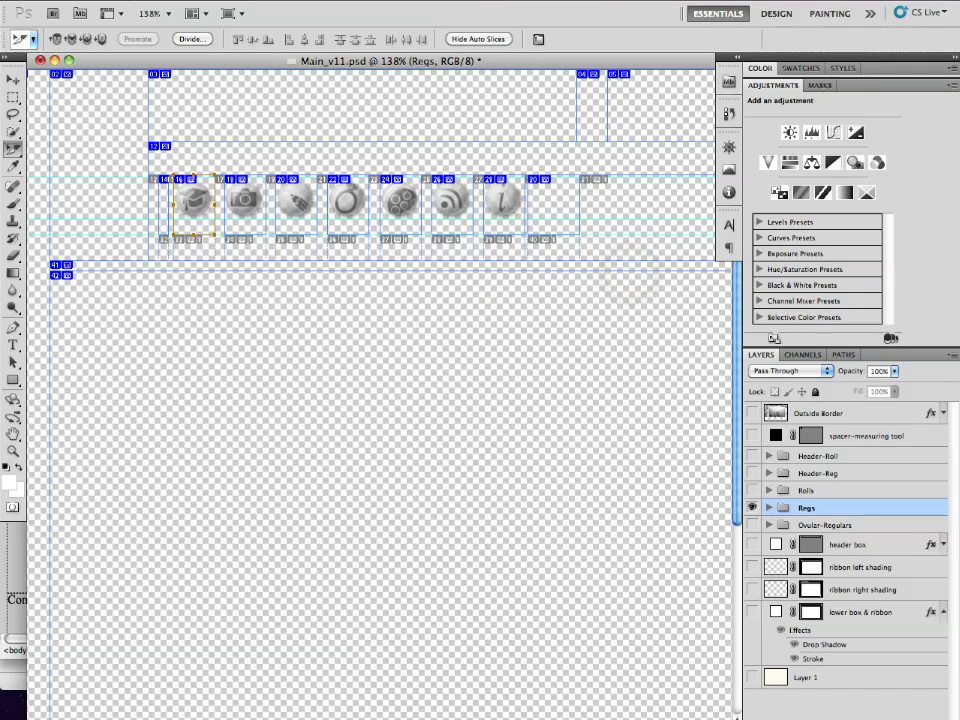
left_click(493, 710)
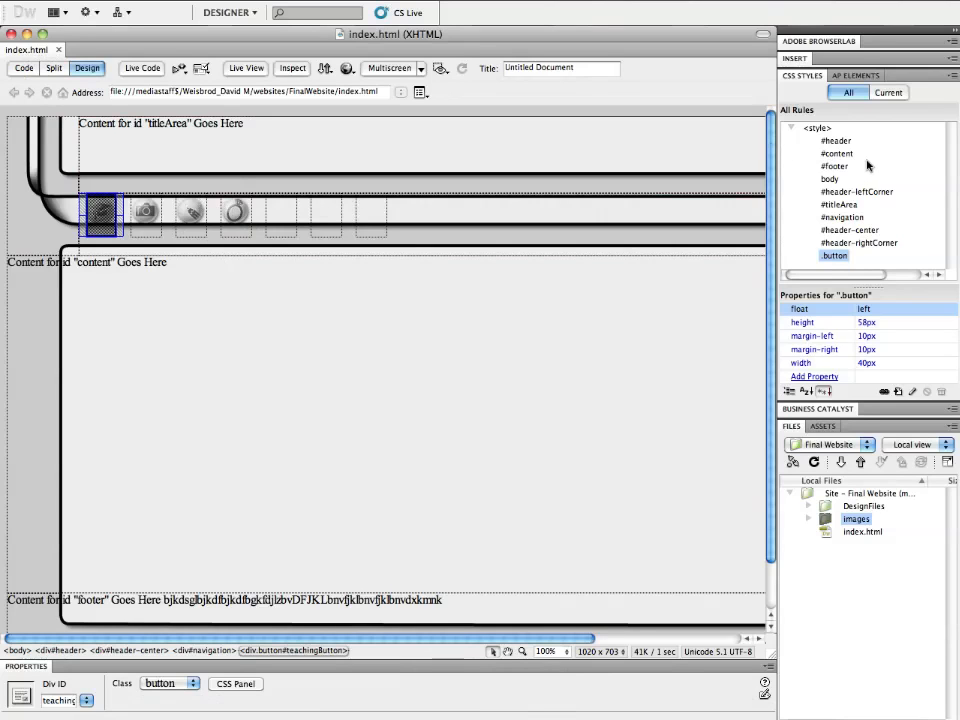
- Review the available image insert options, including Rollover Image
left_click(855, 58)
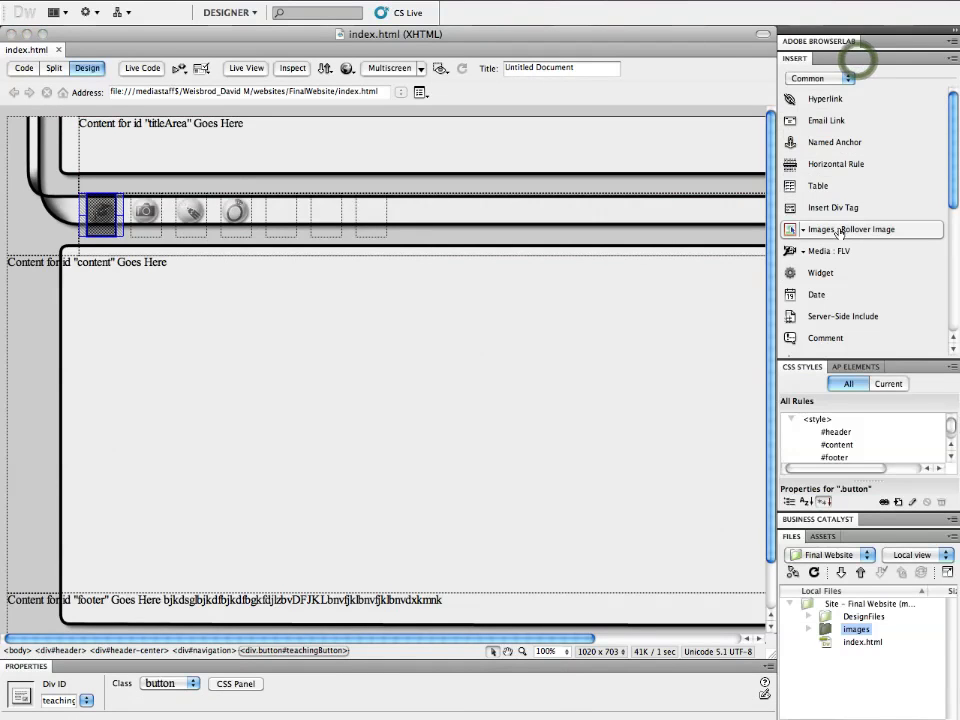
left_click(802, 230)
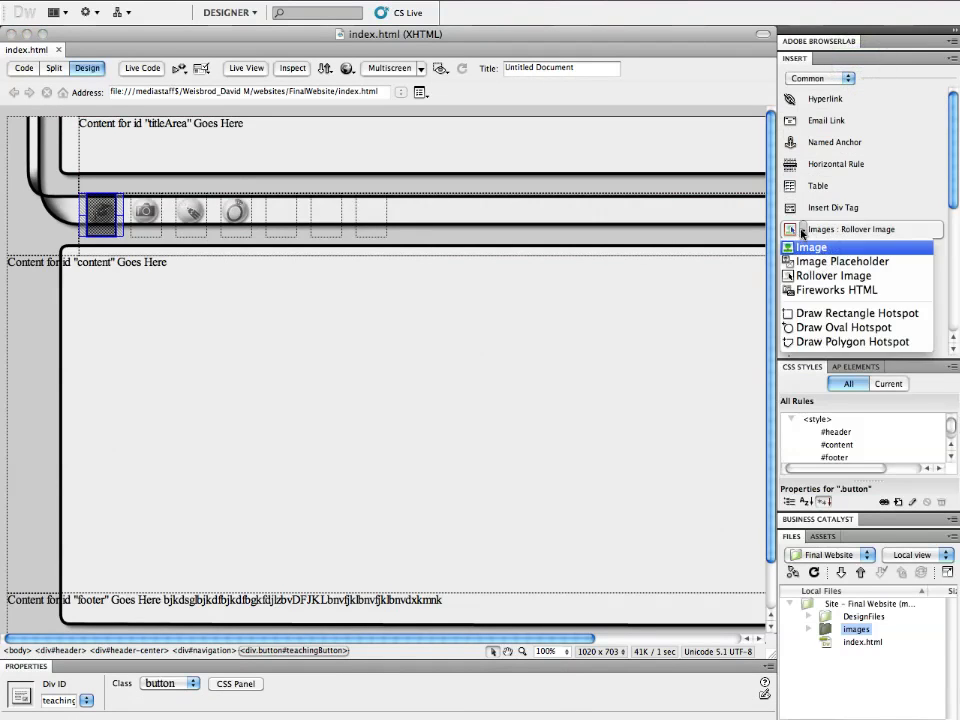
left_click(814, 281)
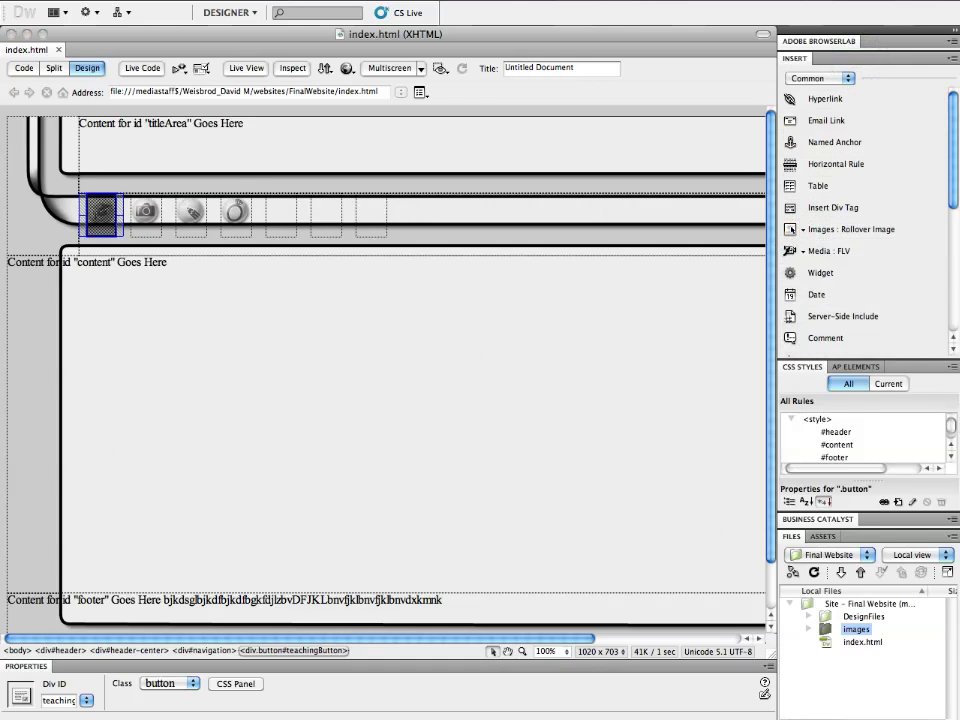
- Examine the rollover JavaScript in the page source by highlighting the script block with the MM_ functions in the head
left_click(23, 68)
left_click_drag(490, 374, 55, 188)
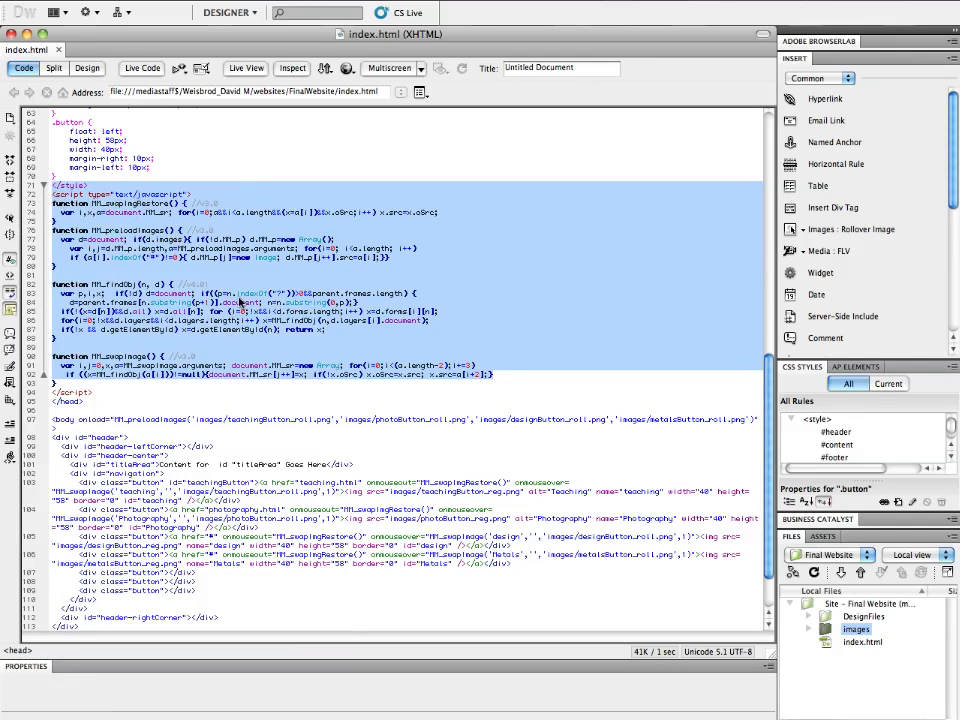
left_click_drag(101, 390, 52, 186)
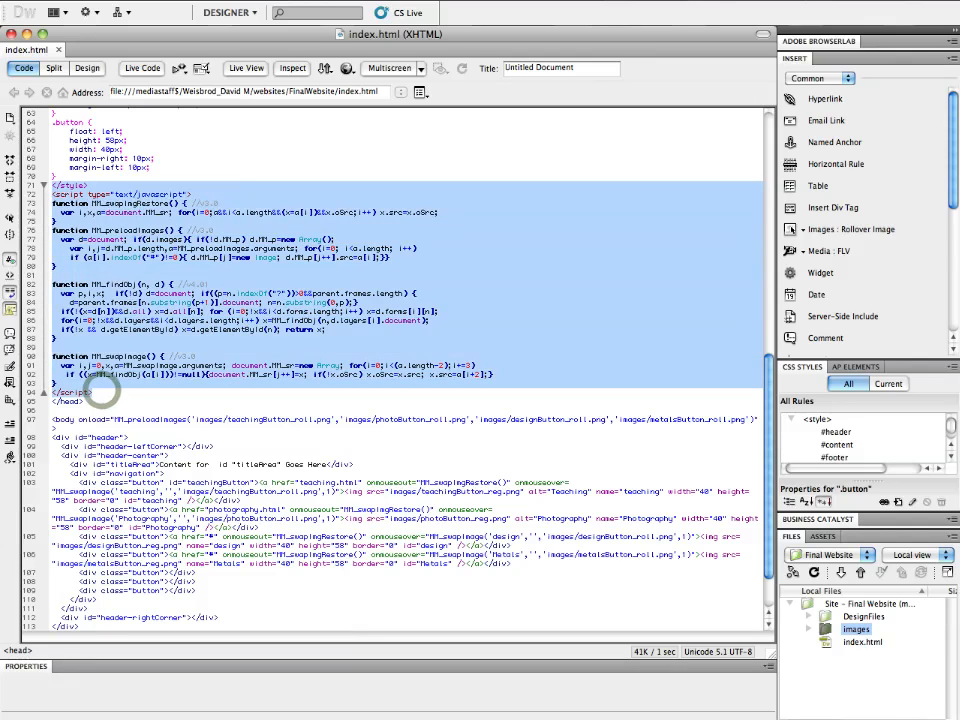